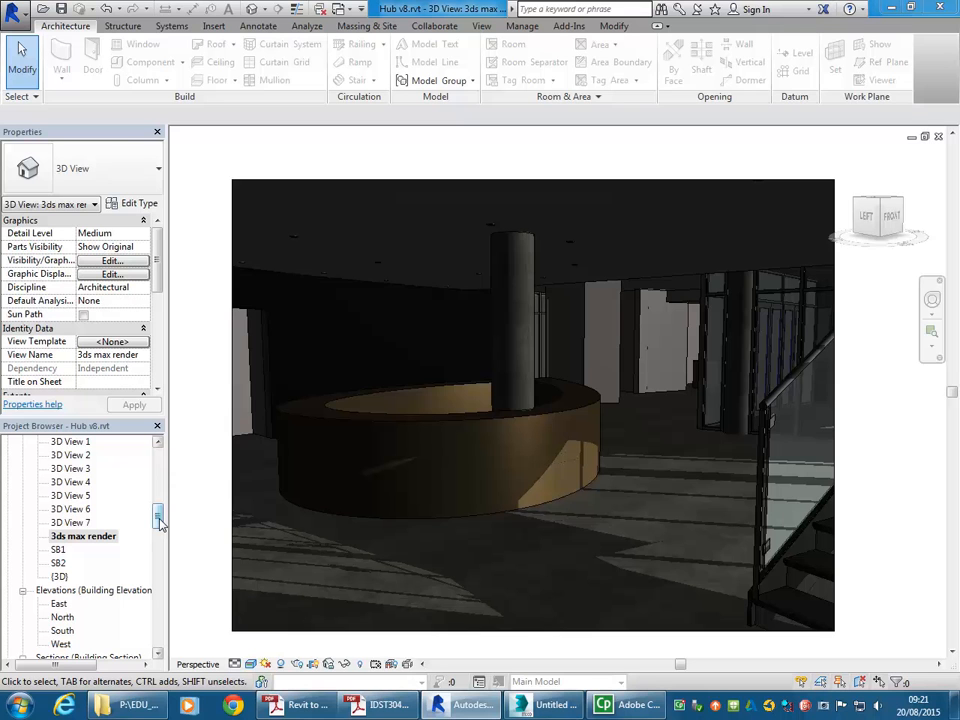
mouse_move(158, 520)
mouse_down()
mouse_move(159, 433)
mouse_move(161, 514)
mouse_up()
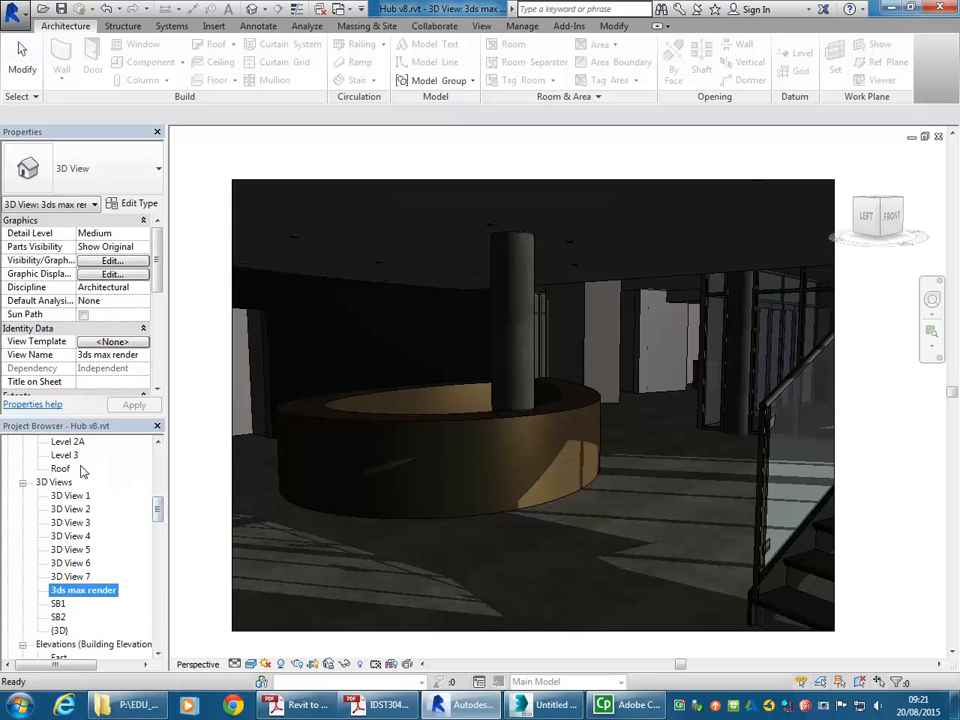
right_click(70, 591)
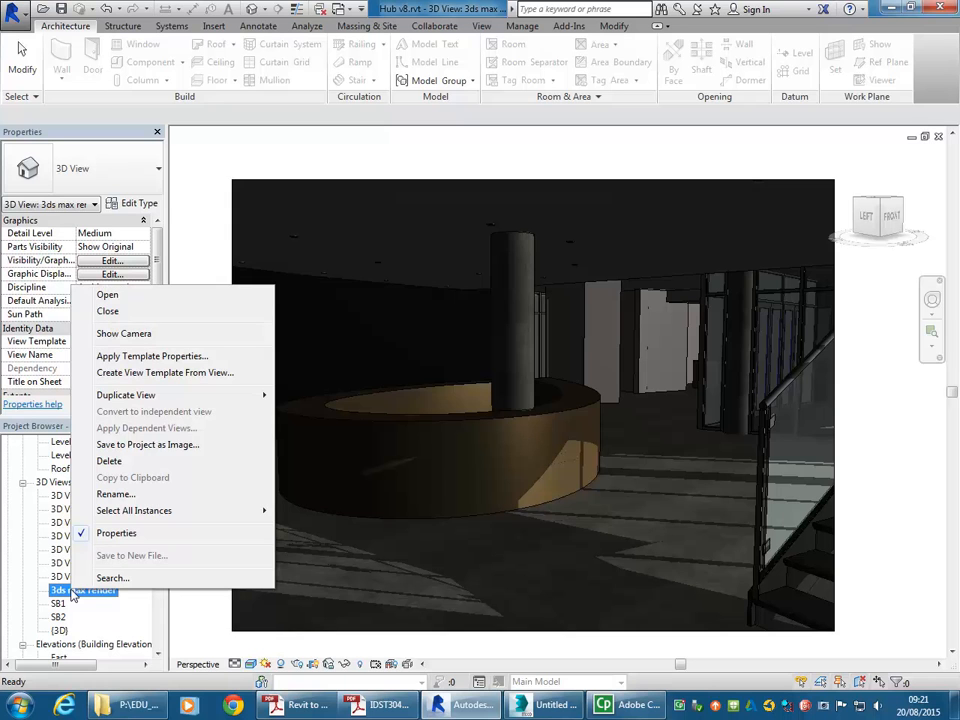
click(115, 494)
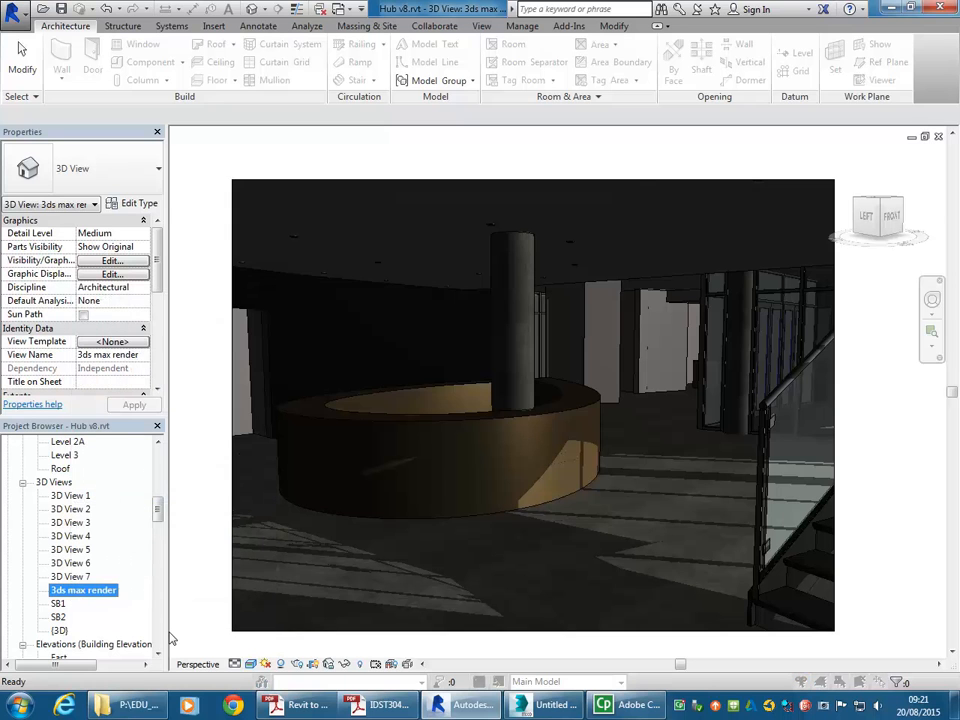
drag(510, 185, 230, 380)
click(263, 404)
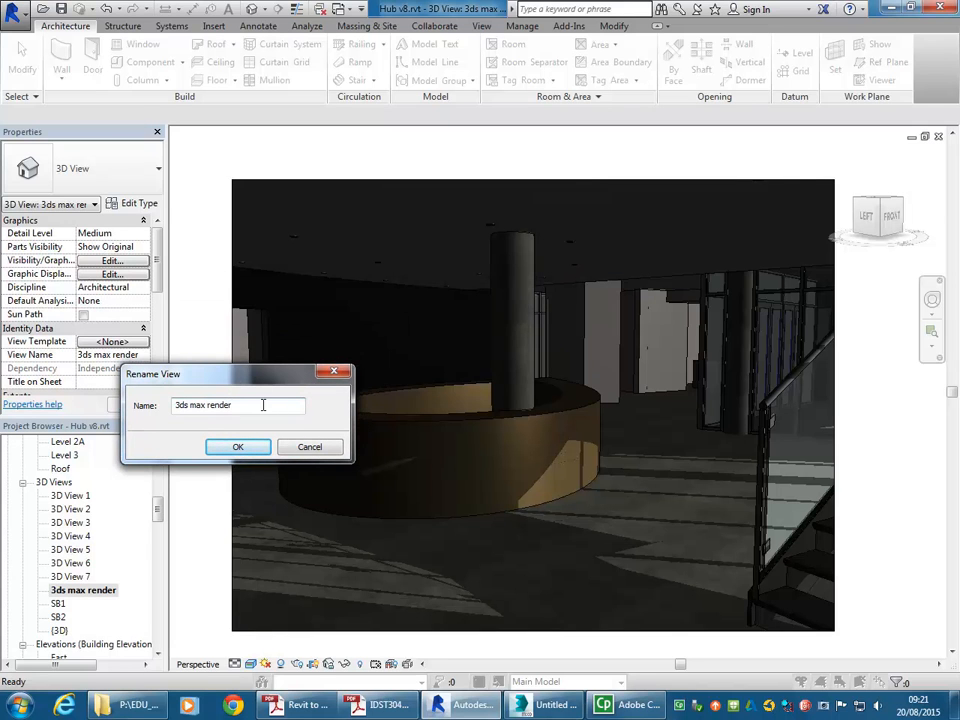
click(298, 448)
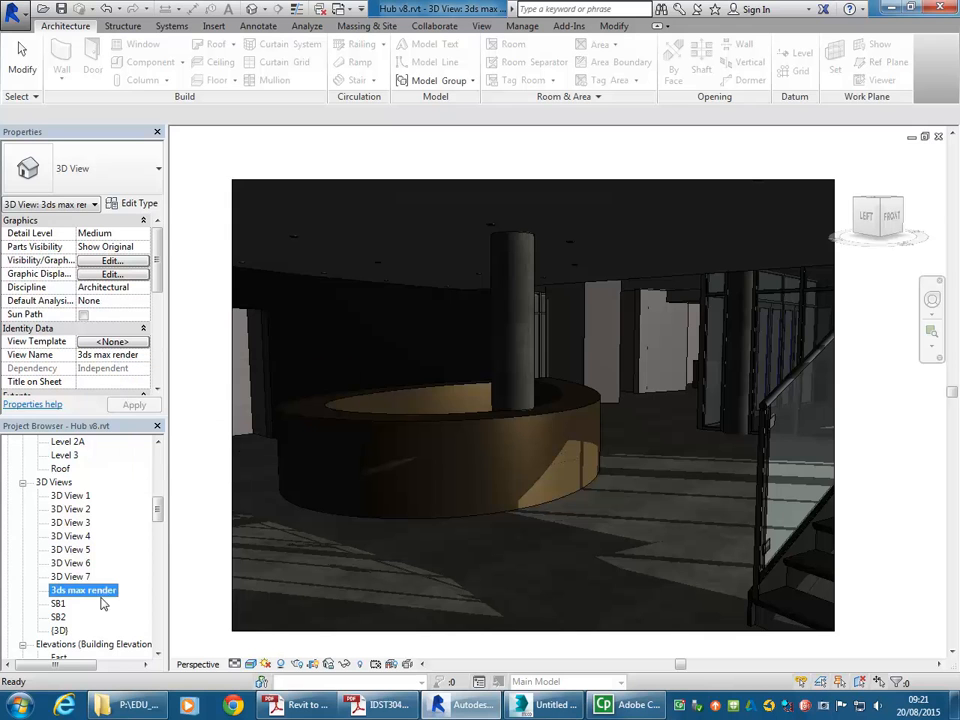
click(208, 553)
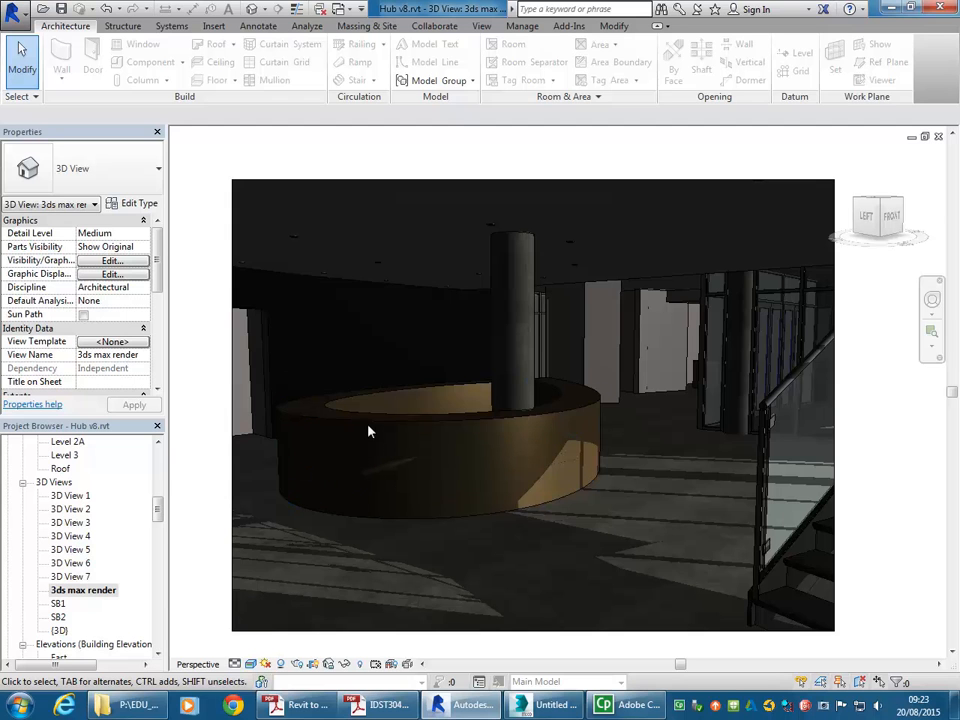
- Open the Level 1 floor plan and examine the area around the curved reception desk
drag(155, 510, 168, 470)
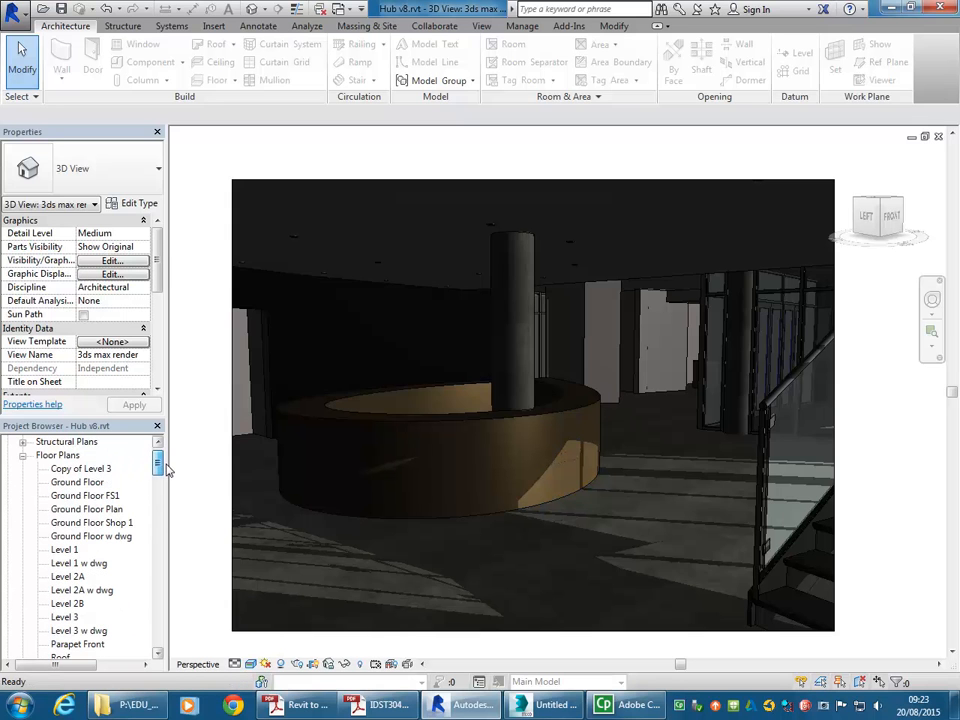
double_click(63, 550)
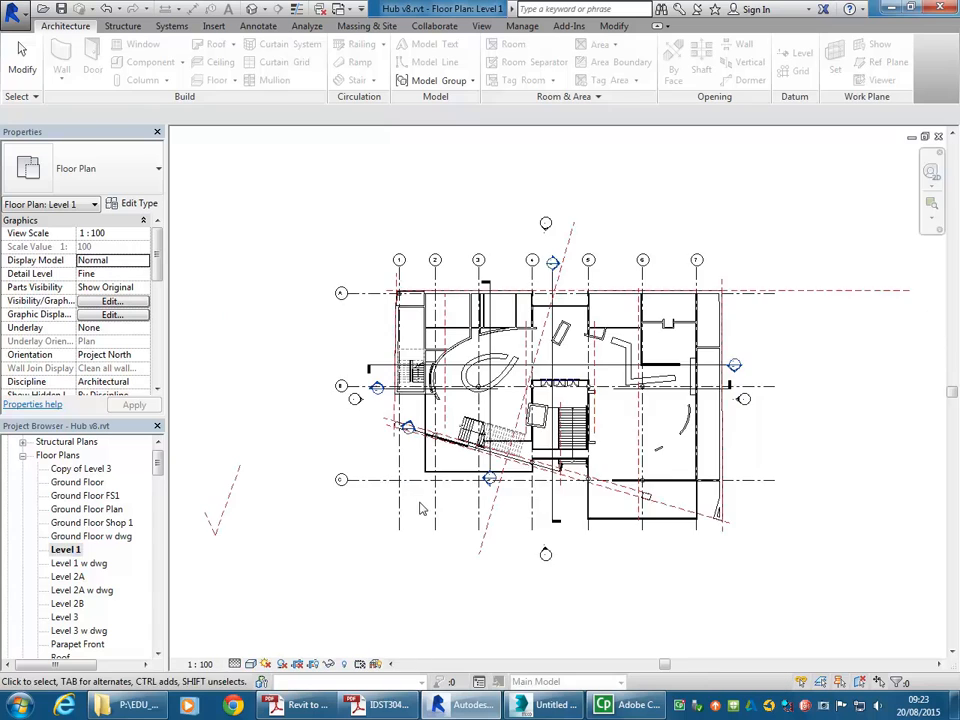
scroll(460, 395, up, 5)
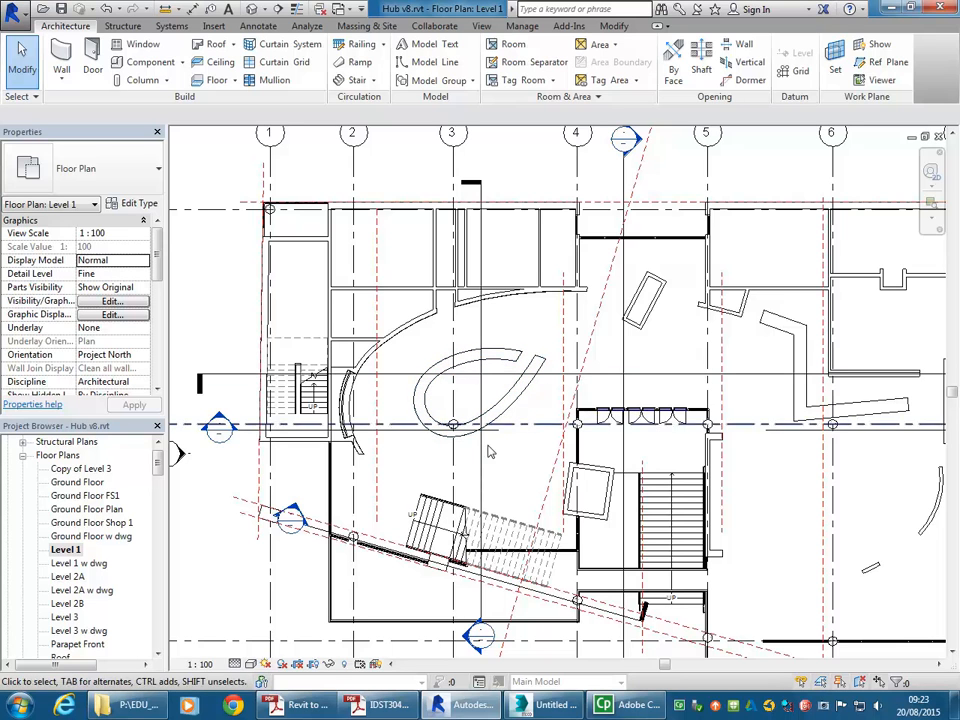
scroll(490, 465, up, 2)
mouse_move(508, 469)
middle_down()
mouse_move(508, 484)
mouse_move(499, 482)
middle_up()
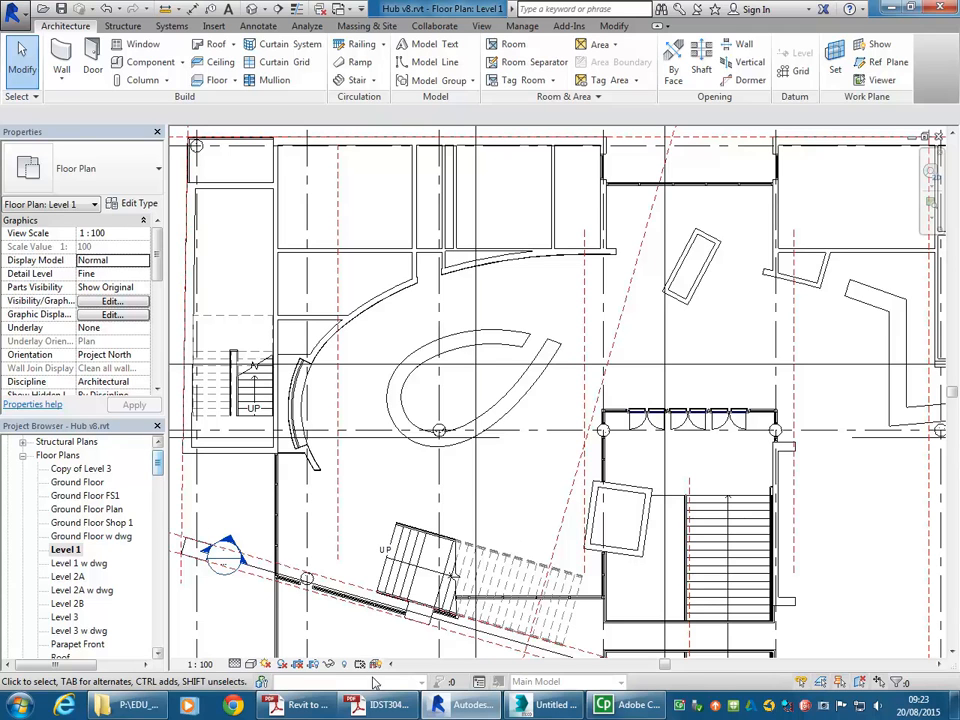
- Open the True North floor plan and examine the orientation of the whole building
drag(159, 466, 160, 488)
click(72, 564)
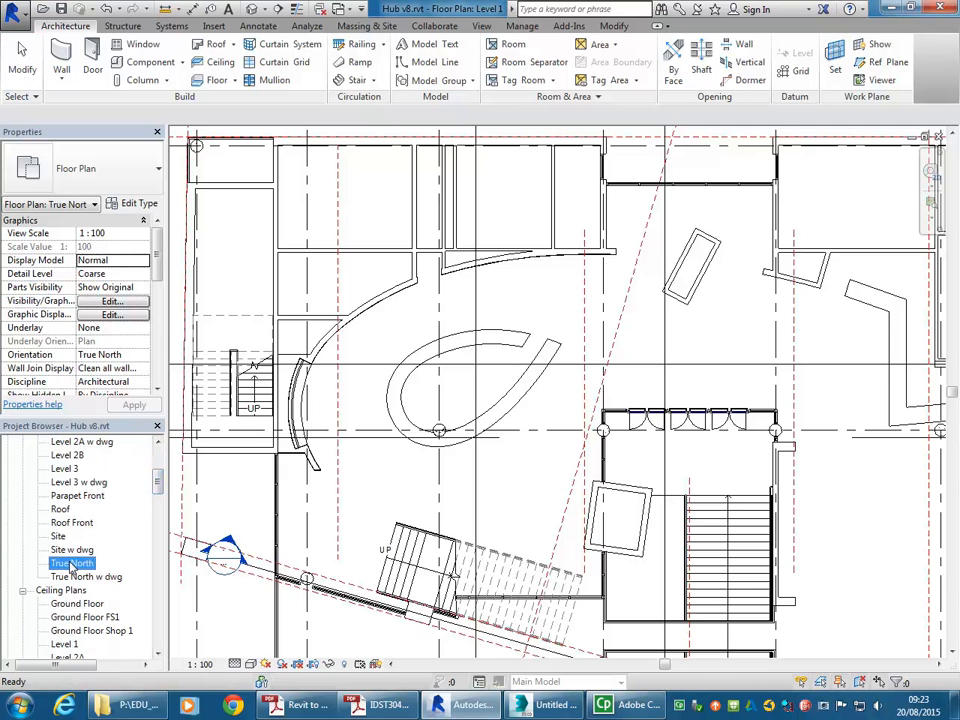
double_click(72, 564)
middle_drag(360, 289, 350, 318)
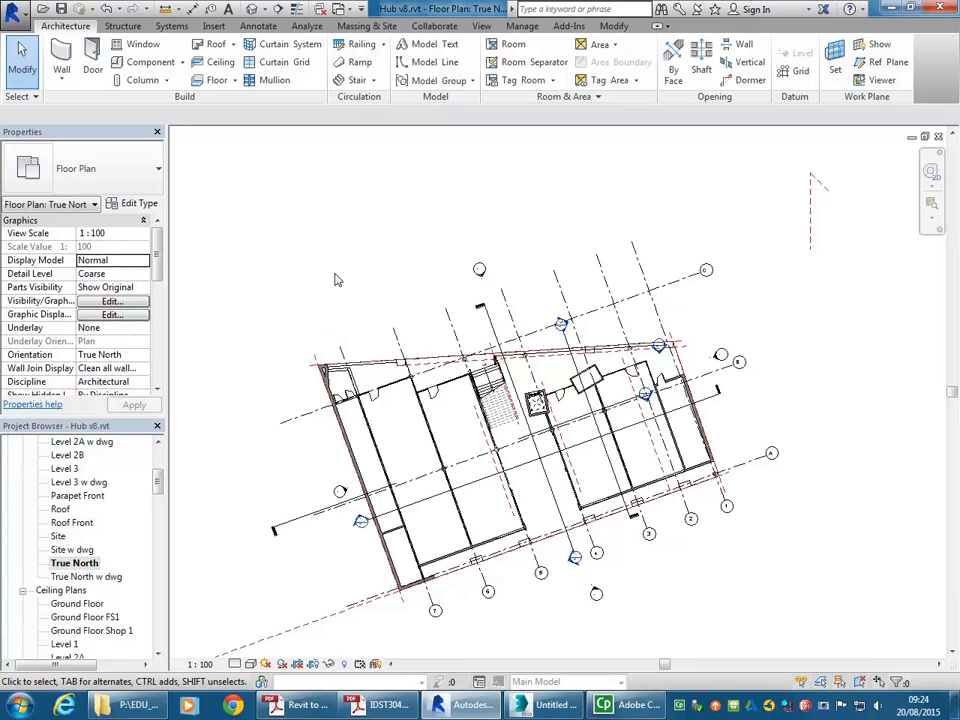
middle_drag(380, 204, 368, 255)
scroll(383, 240, down, 1)
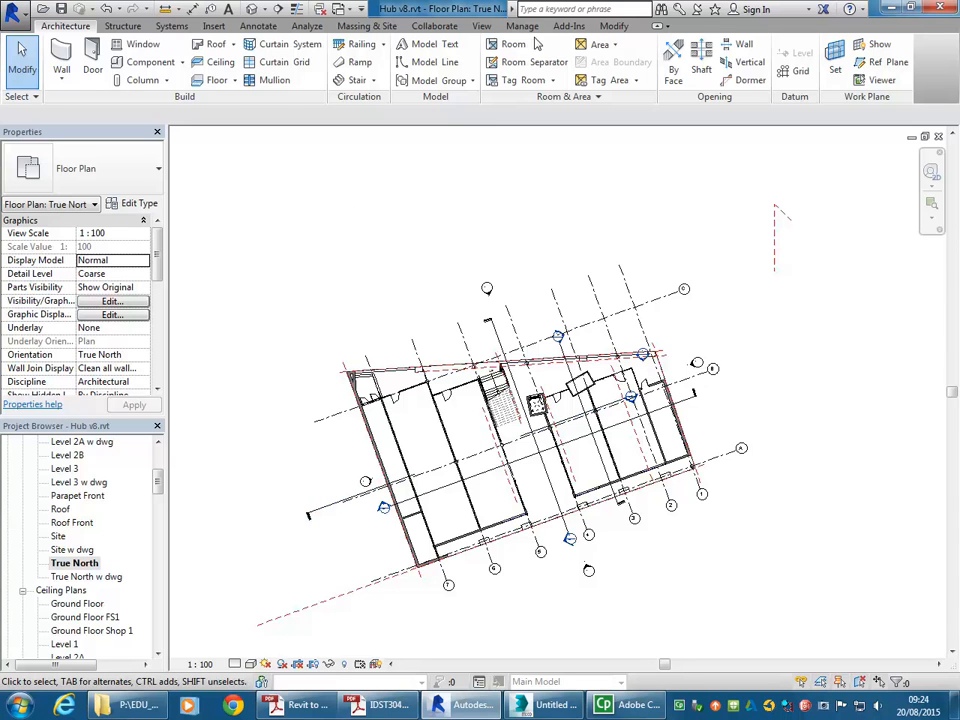
- Try to rotate the project's true north by 45° in the True North floor plan, using the default rotation centre
click(522, 27)
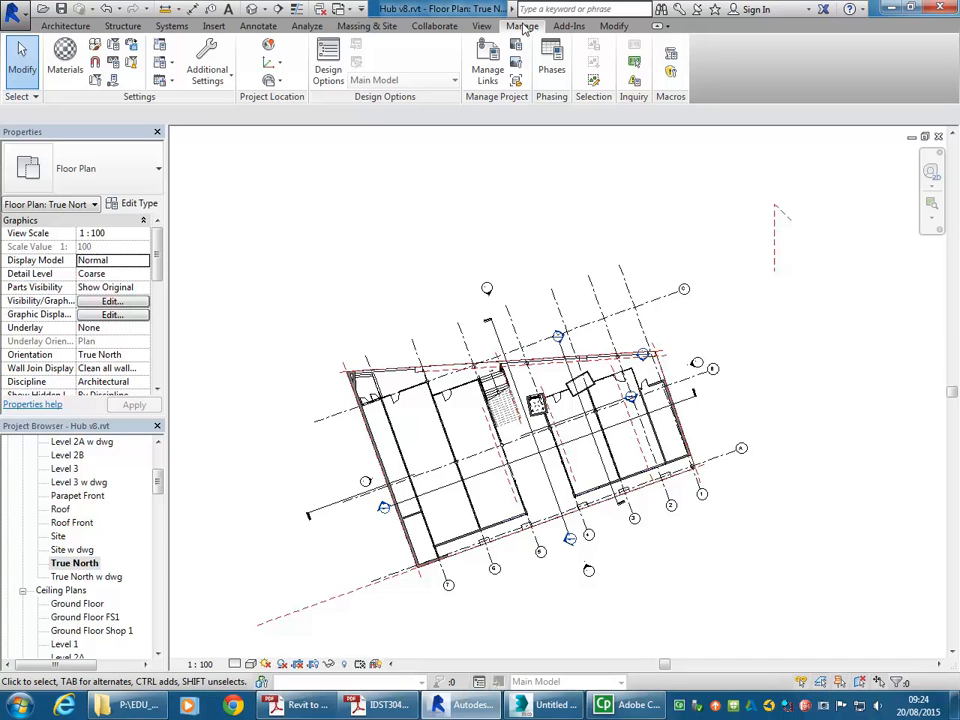
click(268, 82)
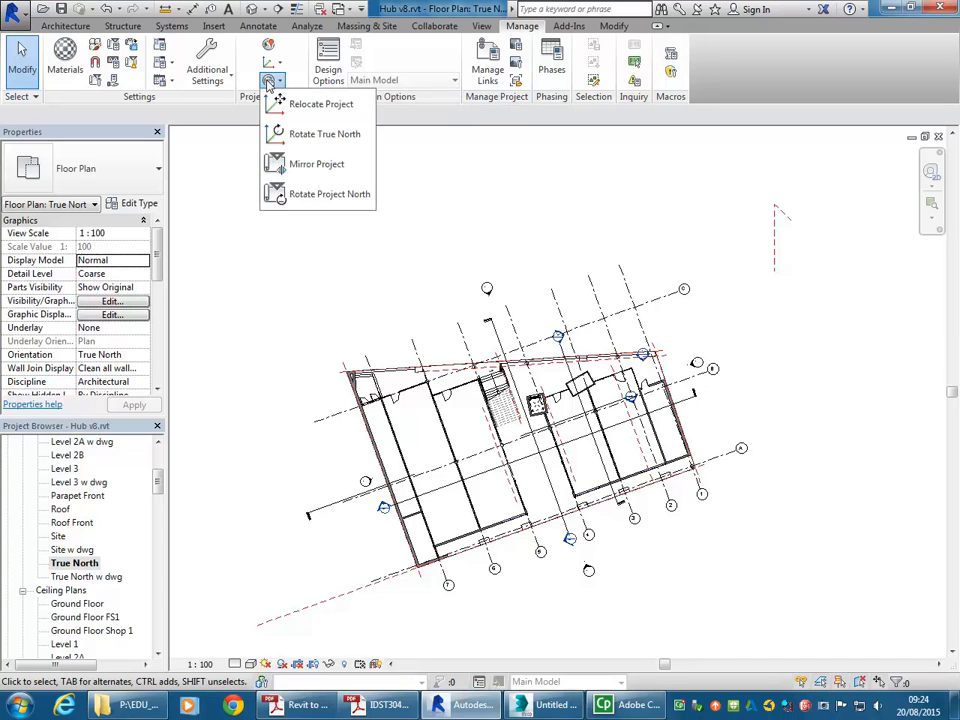
click(301, 135)
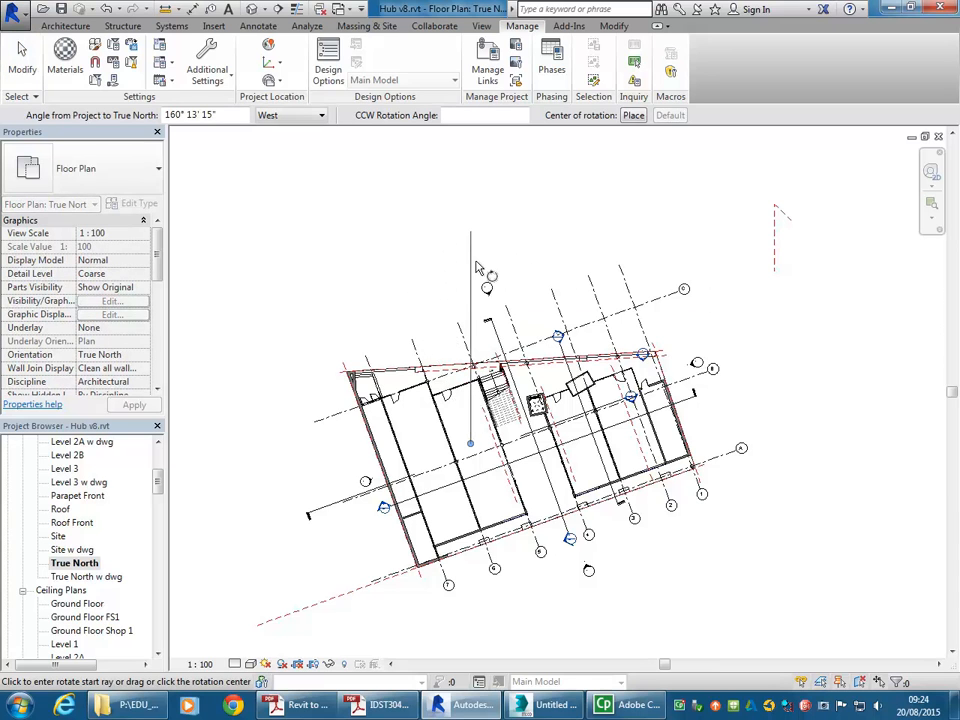
click(318, 300)
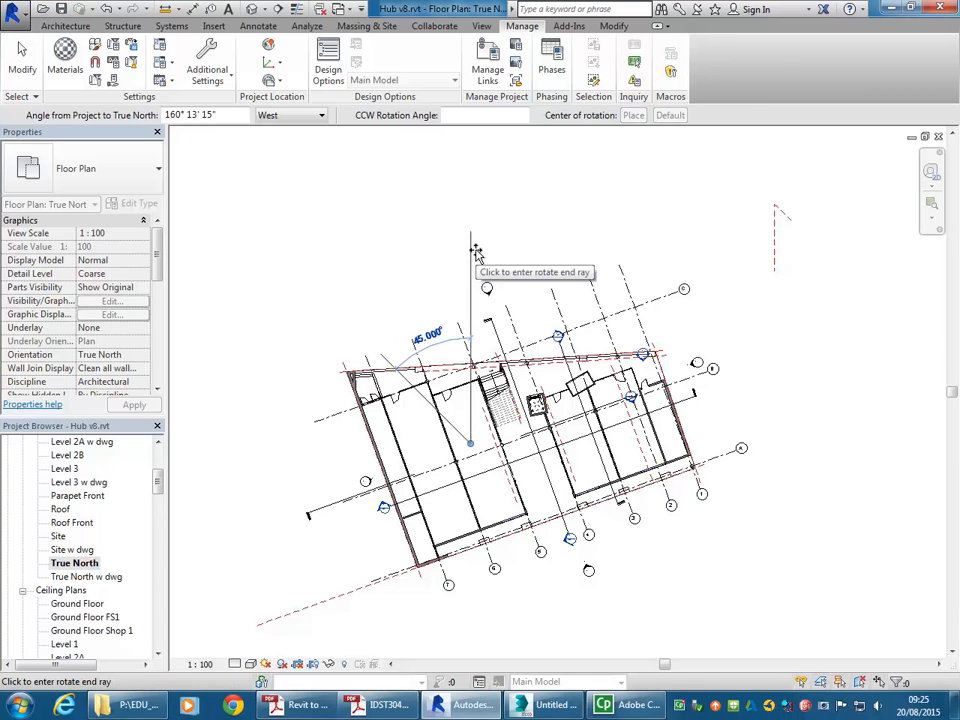
click(476, 252)
right_click(428, 224)
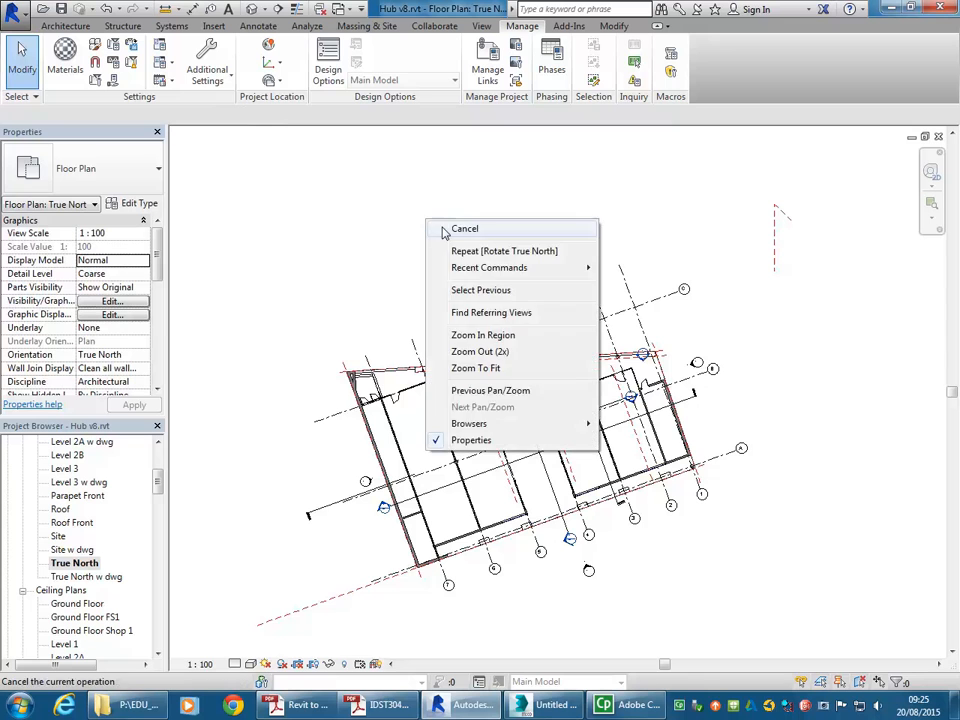
click(461, 238)
middle_drag(428, 252, 408, 228)
- Open the 3ds max render 3D view and toggle its shadows off and back on
drag(152, 481, 155, 510)
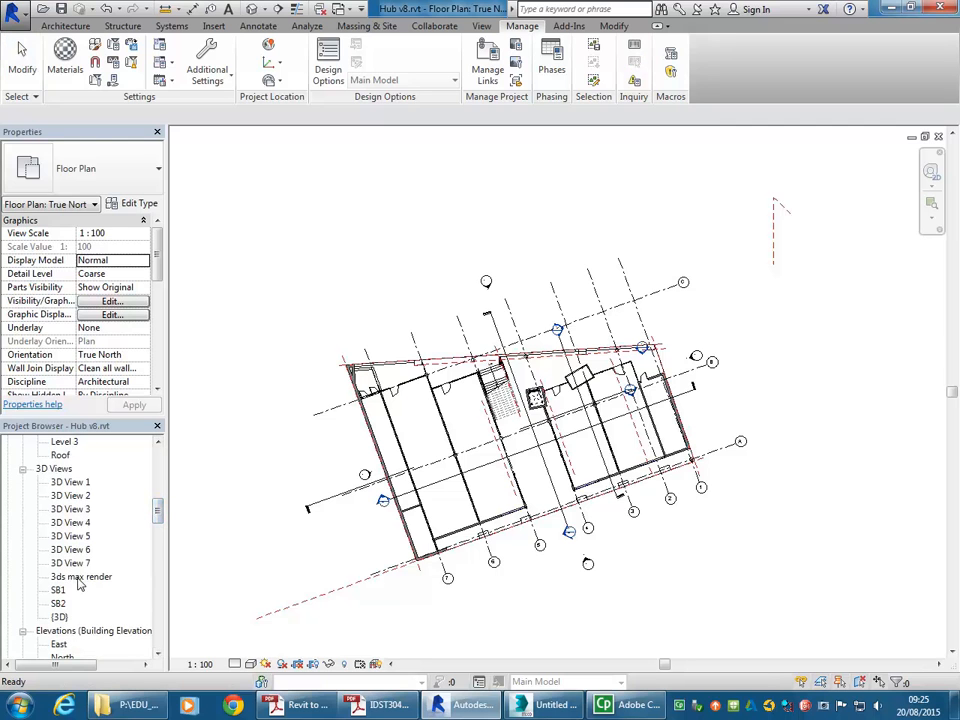
double_click(78, 577)
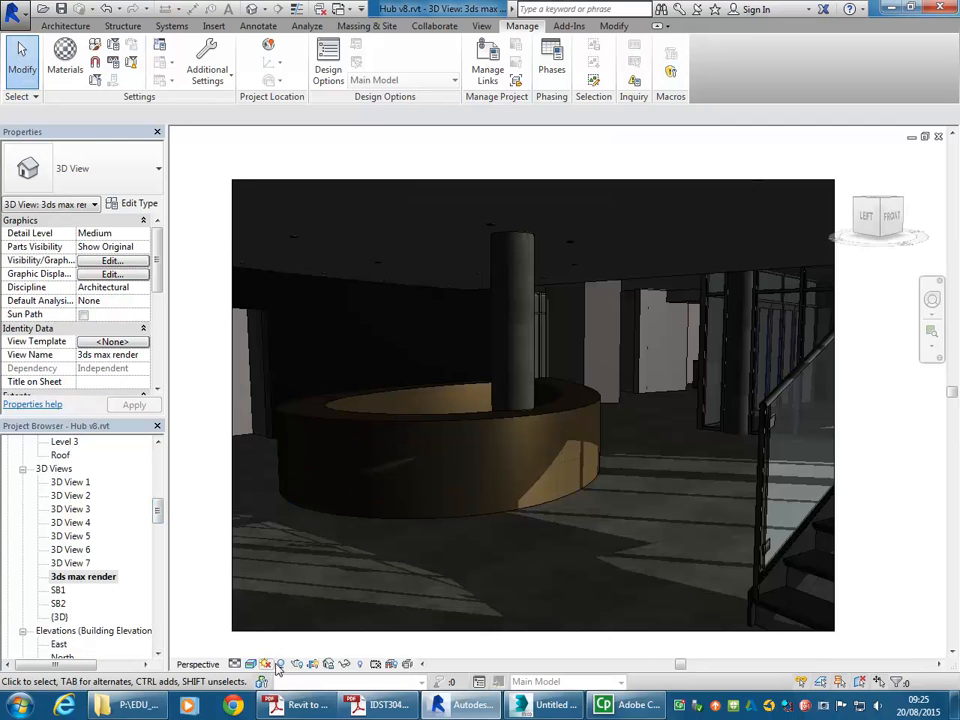
click(280, 664)
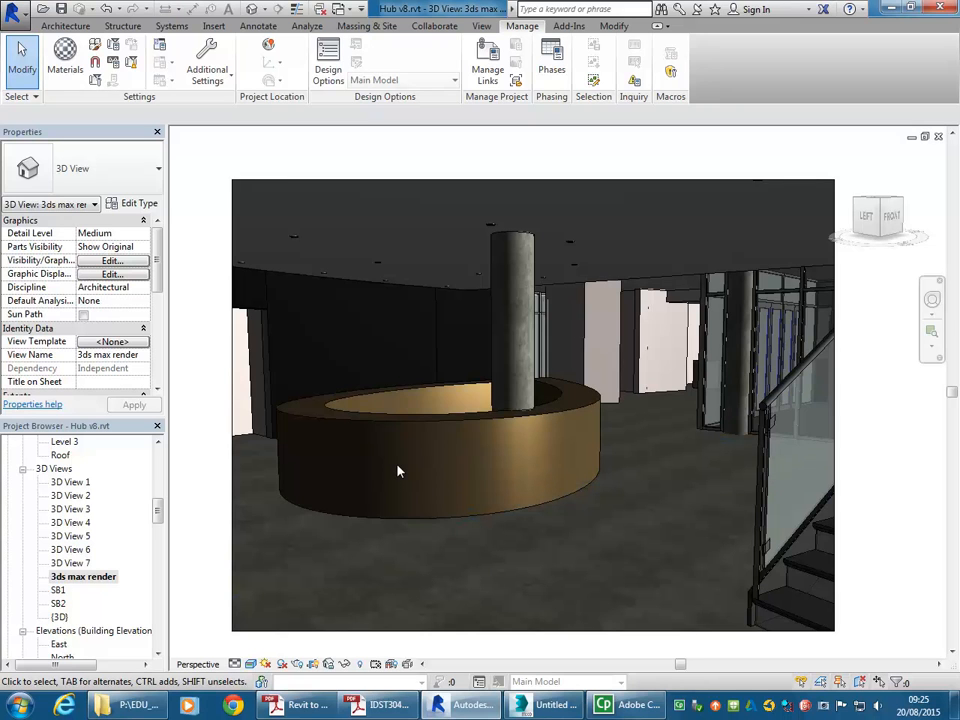
click(281, 665)
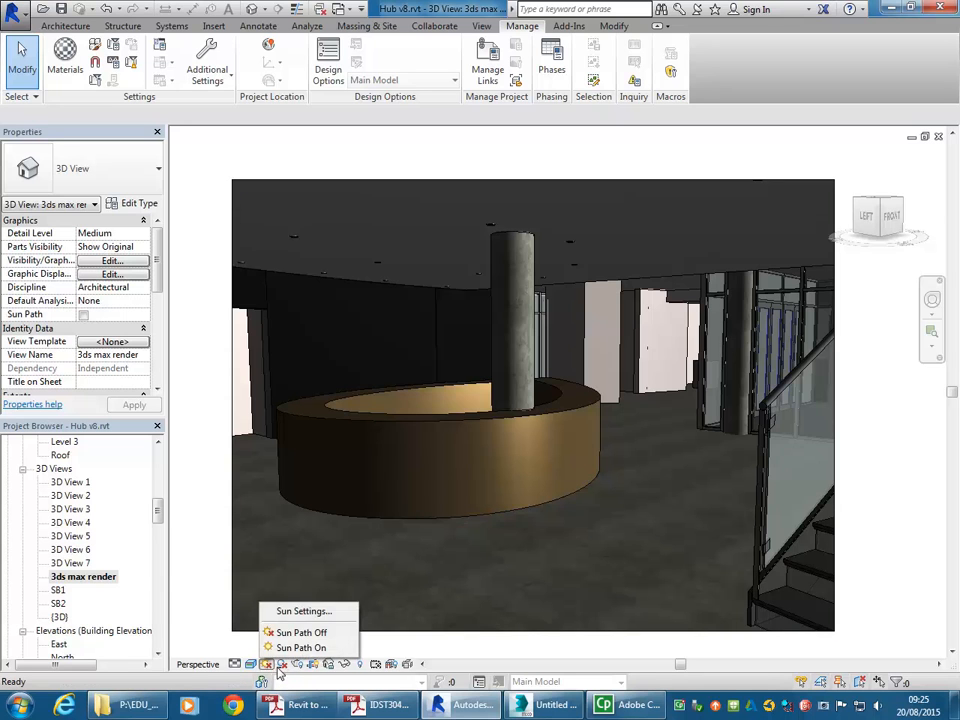
click(281, 665)
click(281, 665)
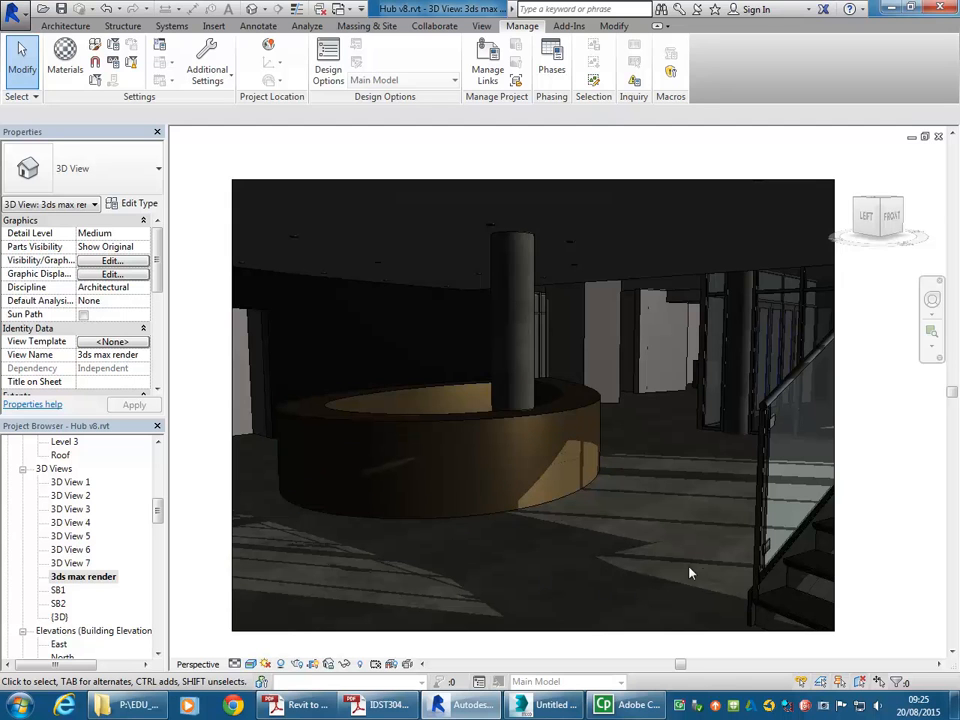
- Open the sun settings of the 3ds max render view and move the dialog clear of the window's edge
click(266, 665)
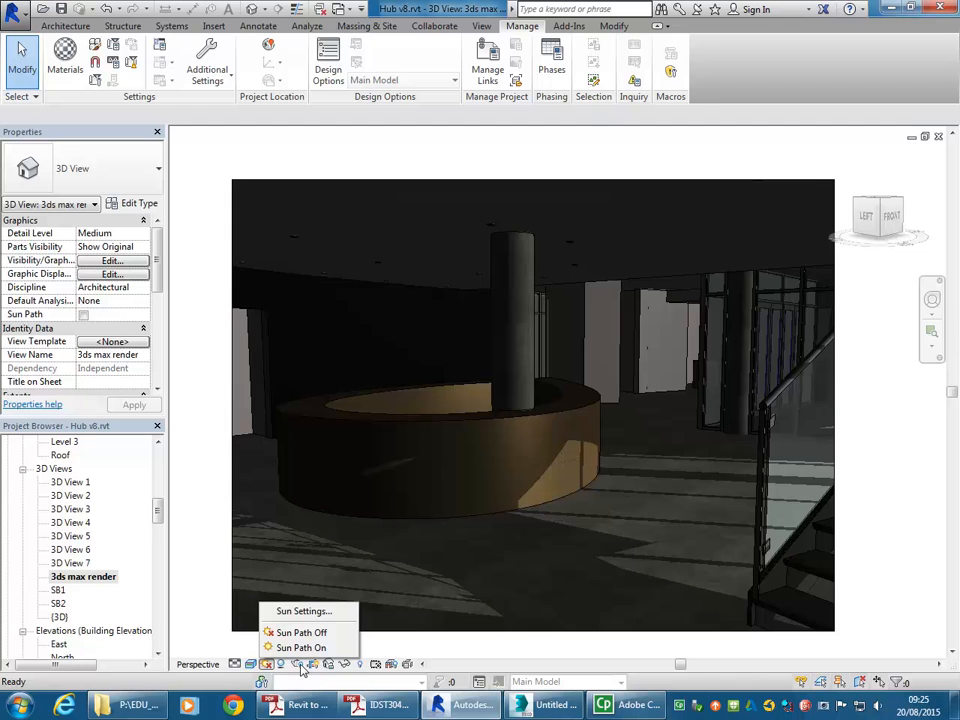
click(290, 612)
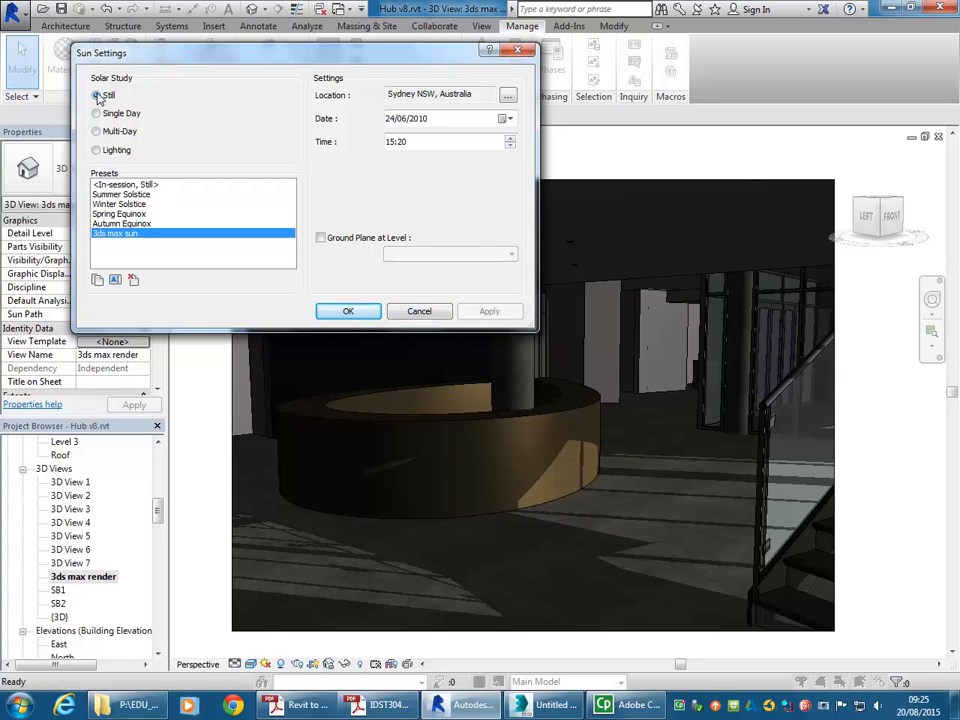
drag(204, 58, 258, 88)
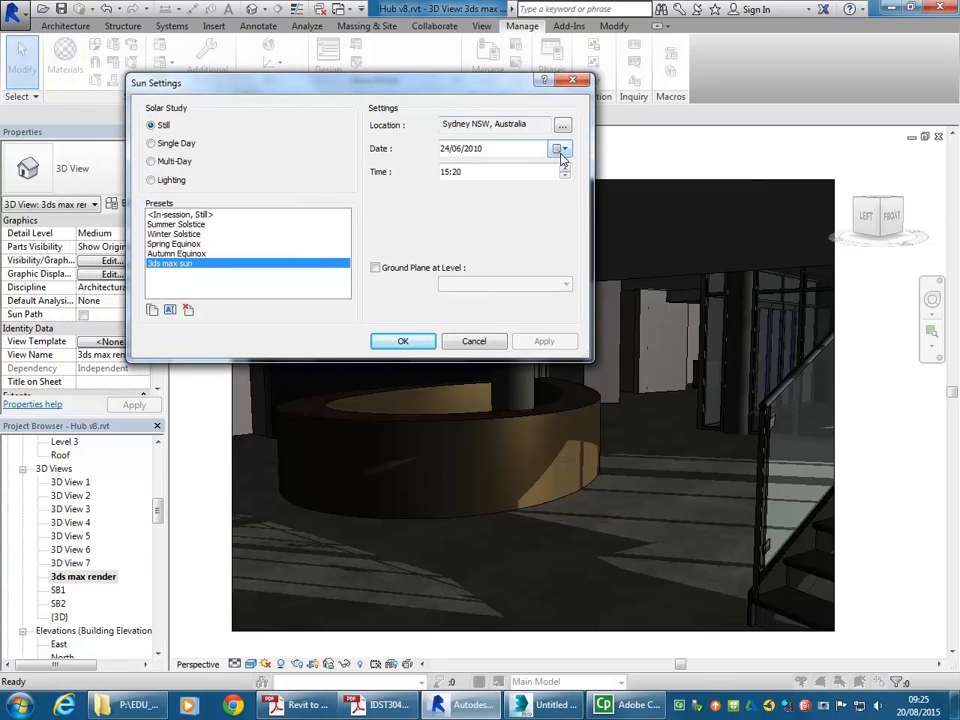
- Set the time of the 3ds max sun preset to 17:20 and apply it to preview the shadows
click(446, 177)
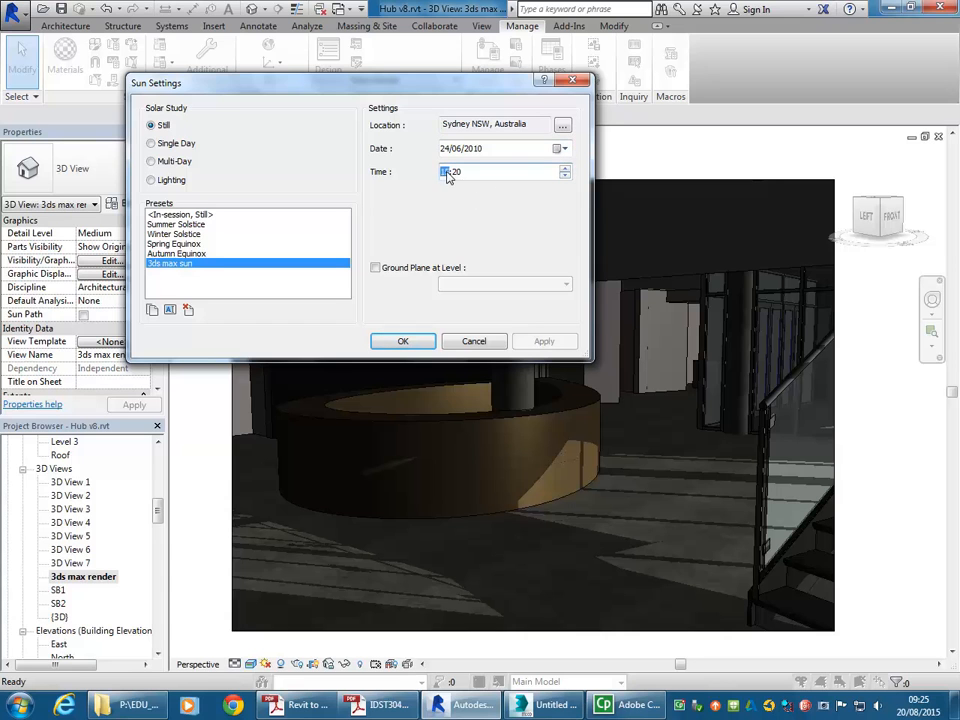
click(565, 168)
click(565, 168)
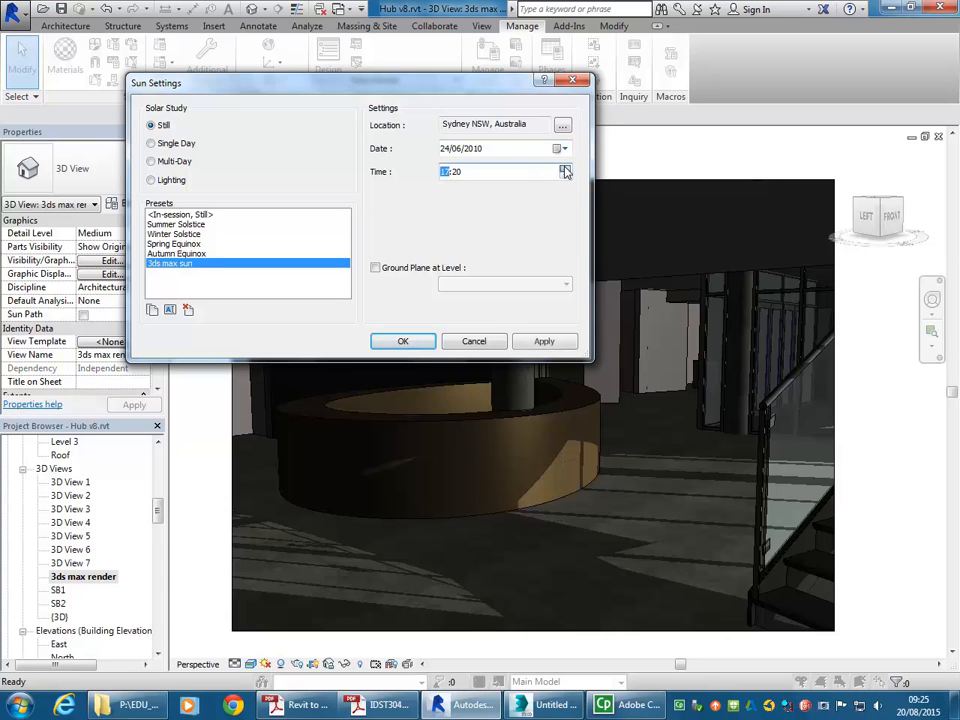
click(544, 341)
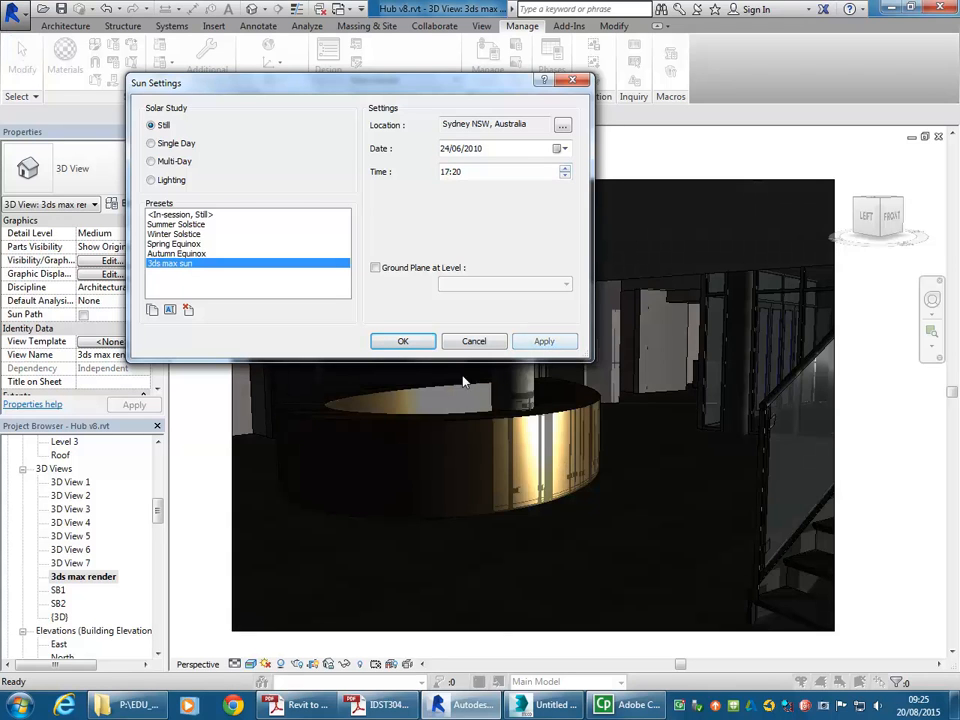
- Preview the 3ds max sun preset at 12:20, 13:20 and 14:20, finishing with 15:20 applied
click(565, 176)
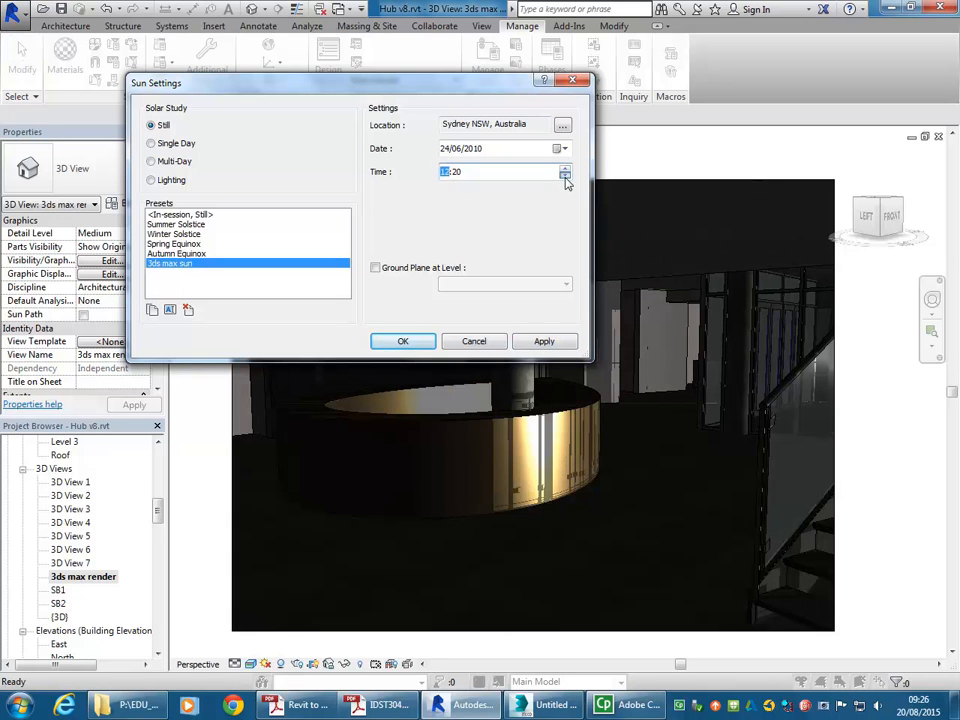
click(546, 341)
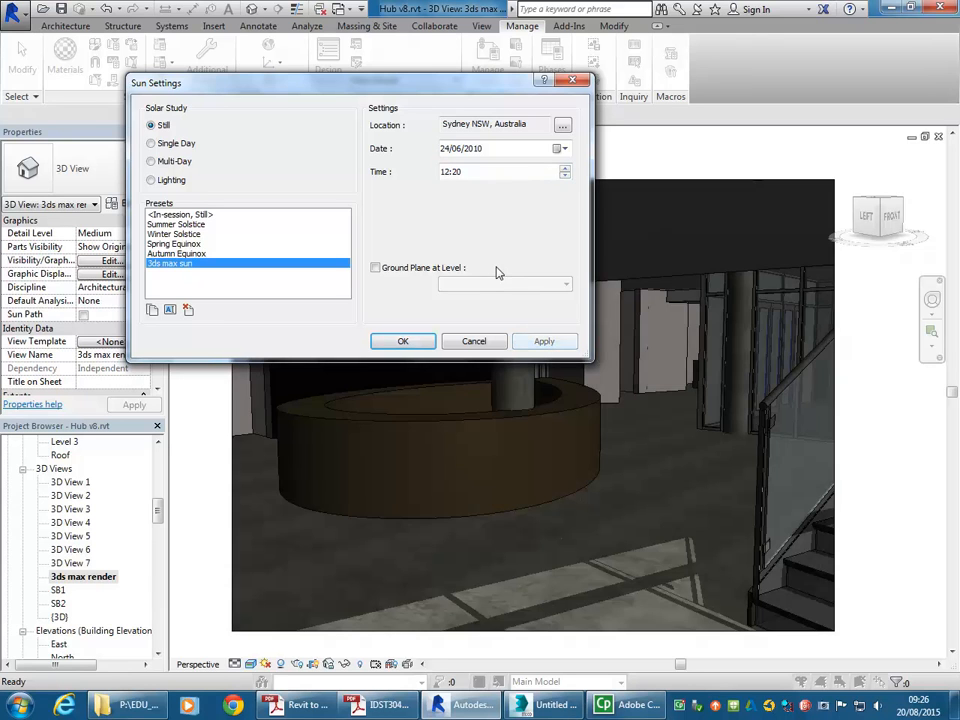
click(565, 169)
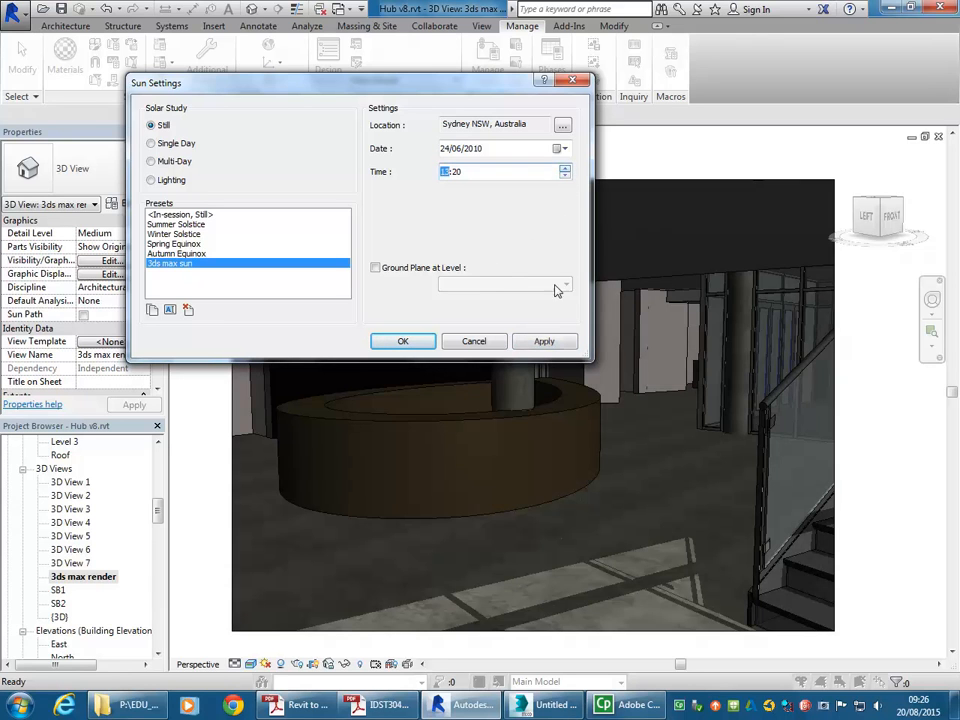
click(553, 343)
click(565, 168)
click(544, 341)
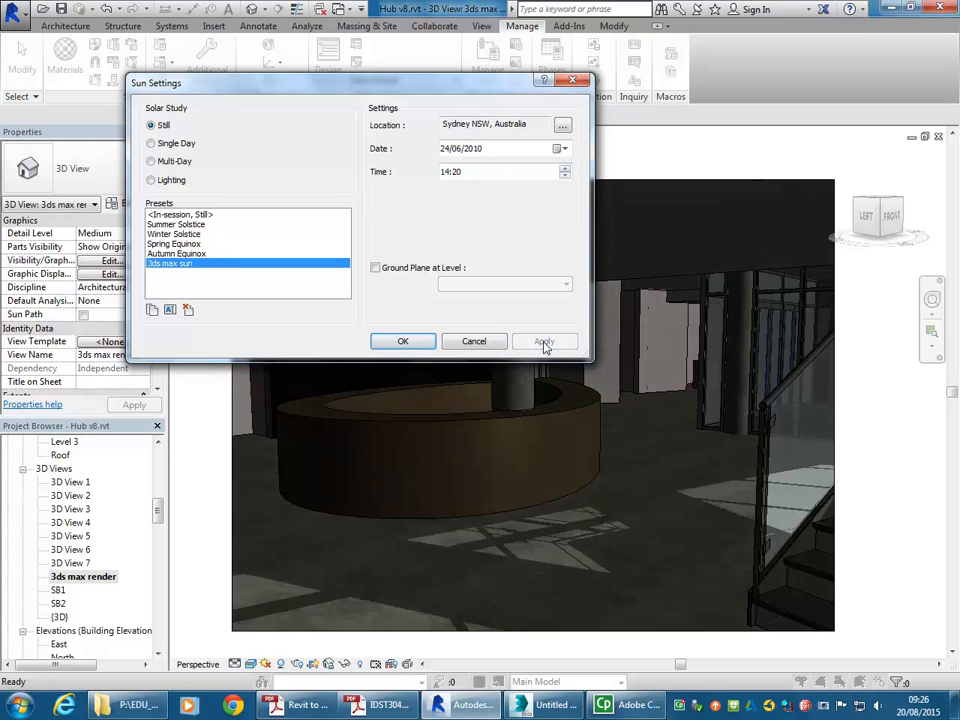
click(565, 168)
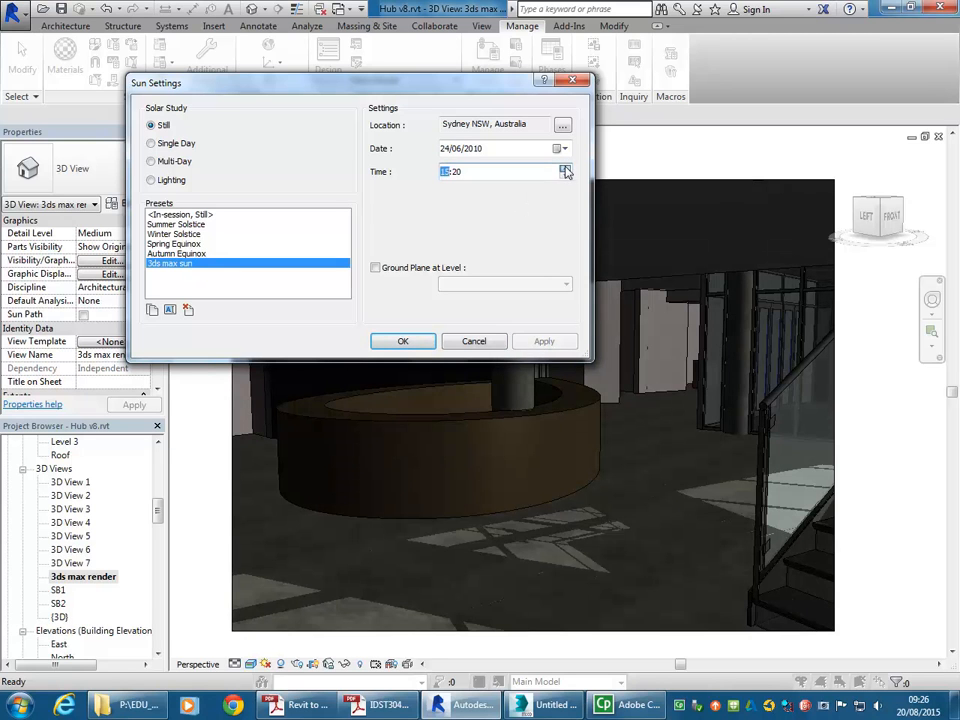
click(545, 342)
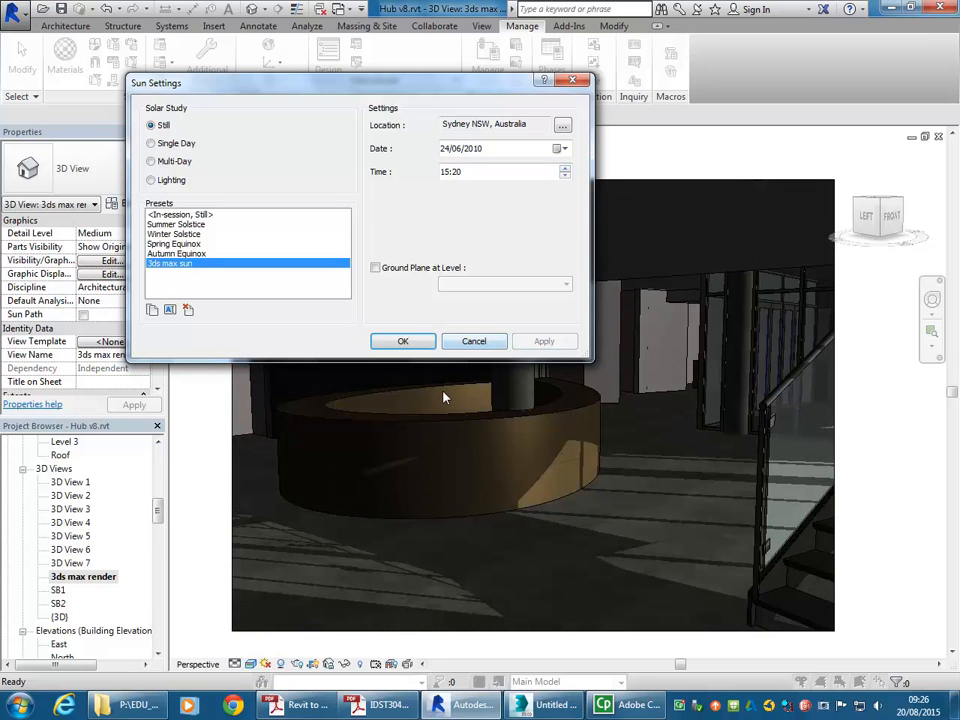
- Accept the 3ds max sun settings, then reopen them for review and close them without changes
click(405, 342)
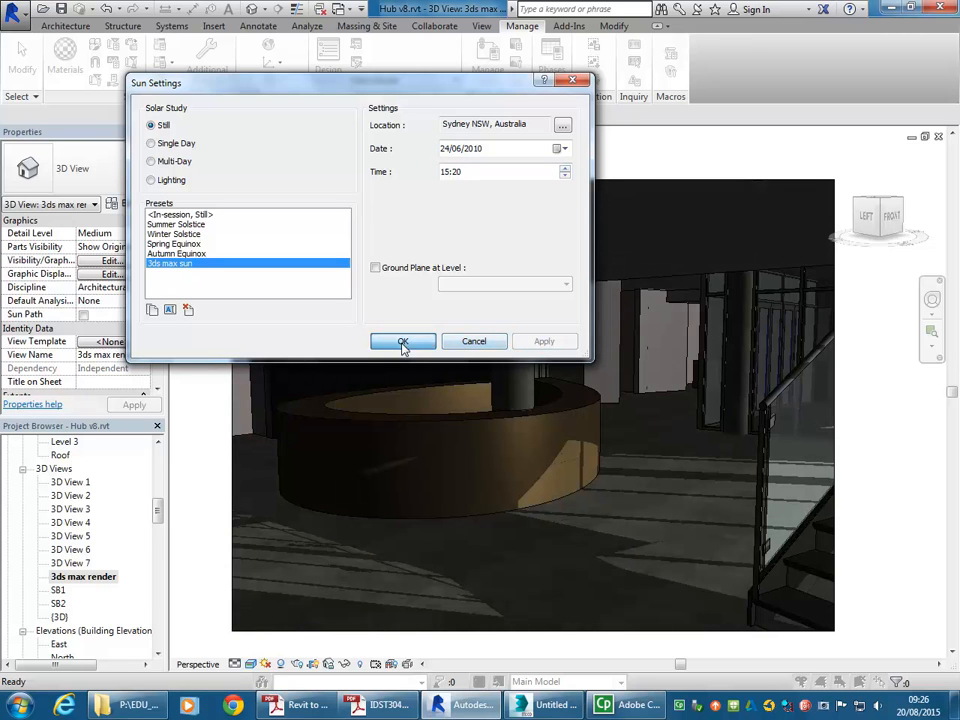
click(265, 664)
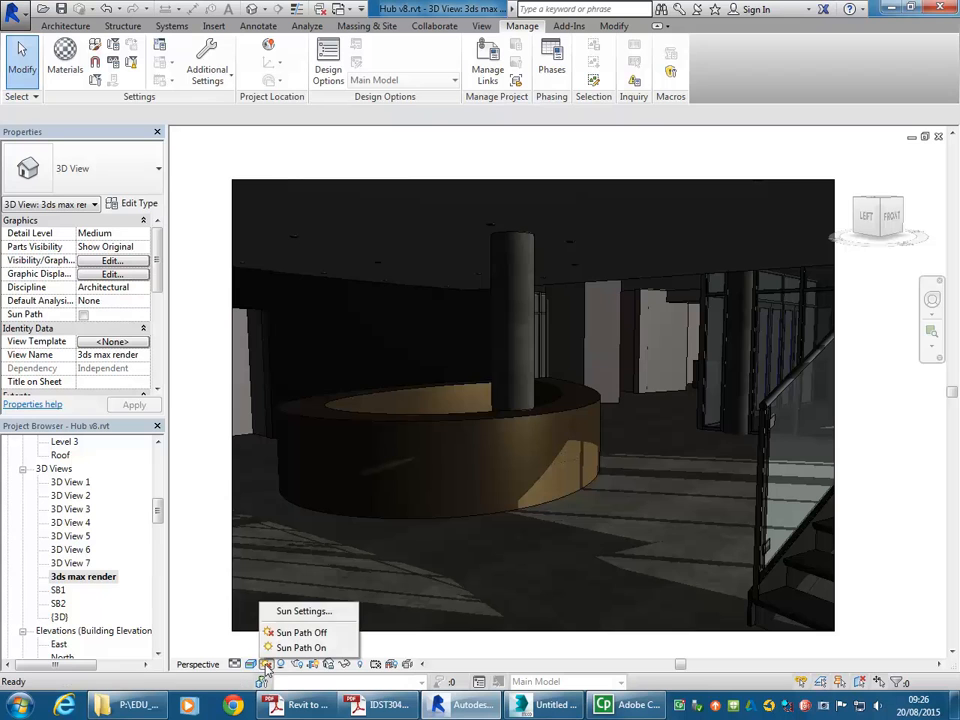
click(300, 611)
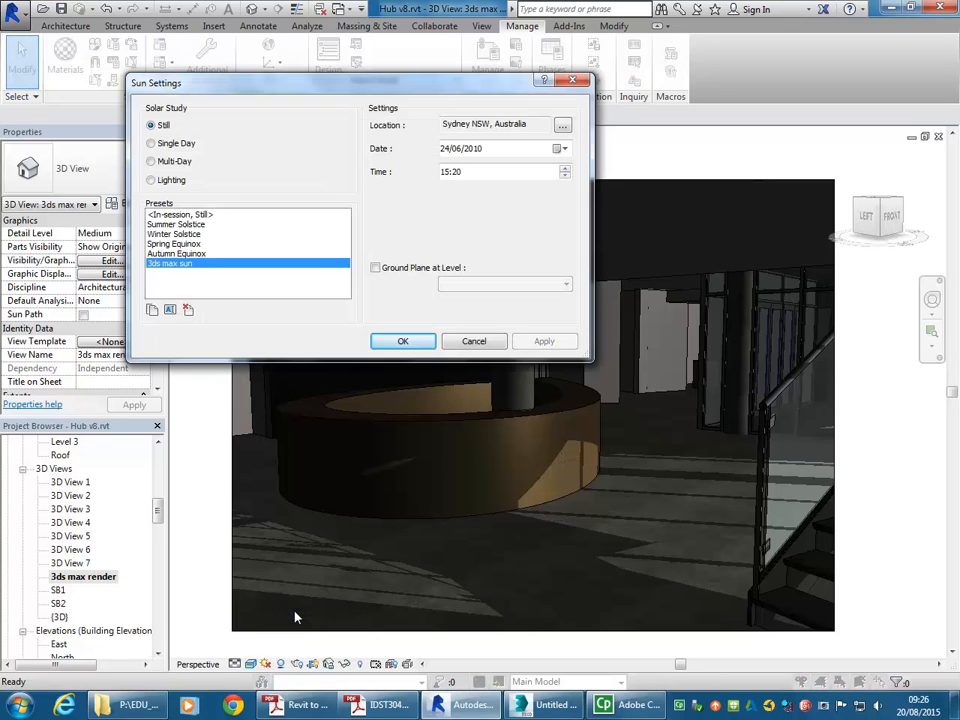
click(474, 341)
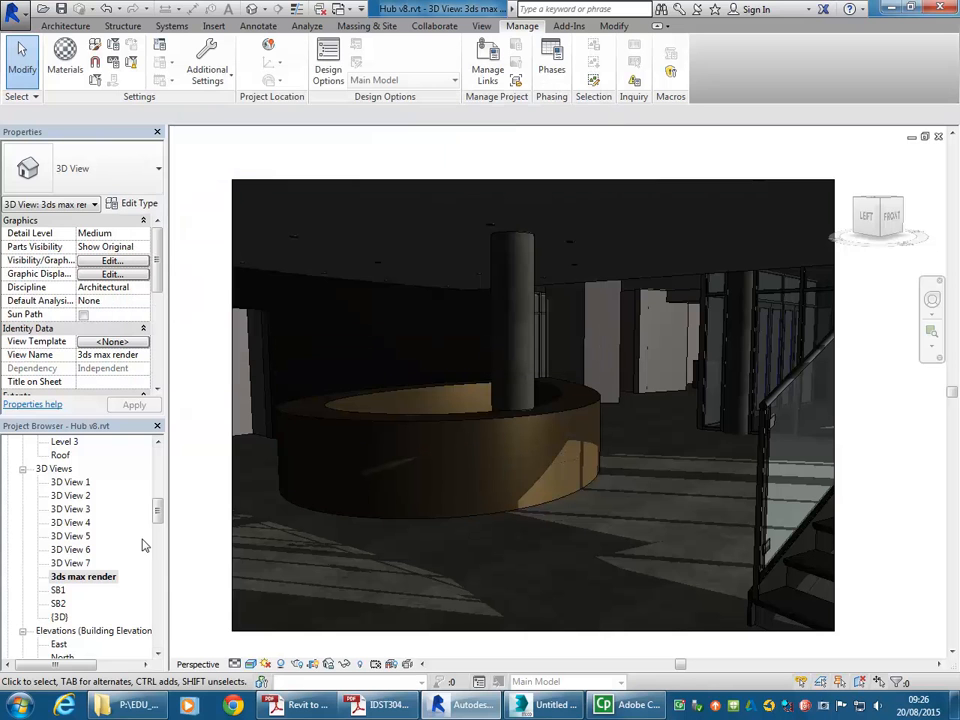
- Open the True North floor plan and look at the project position options
drag(158, 516, 156, 482)
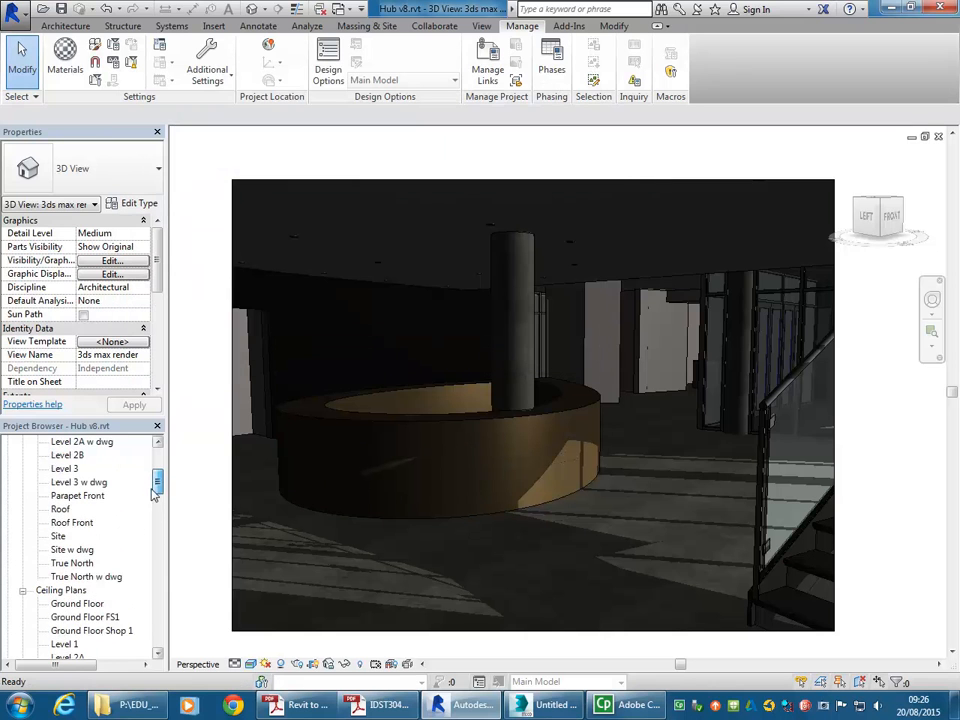
double_click(75, 565)
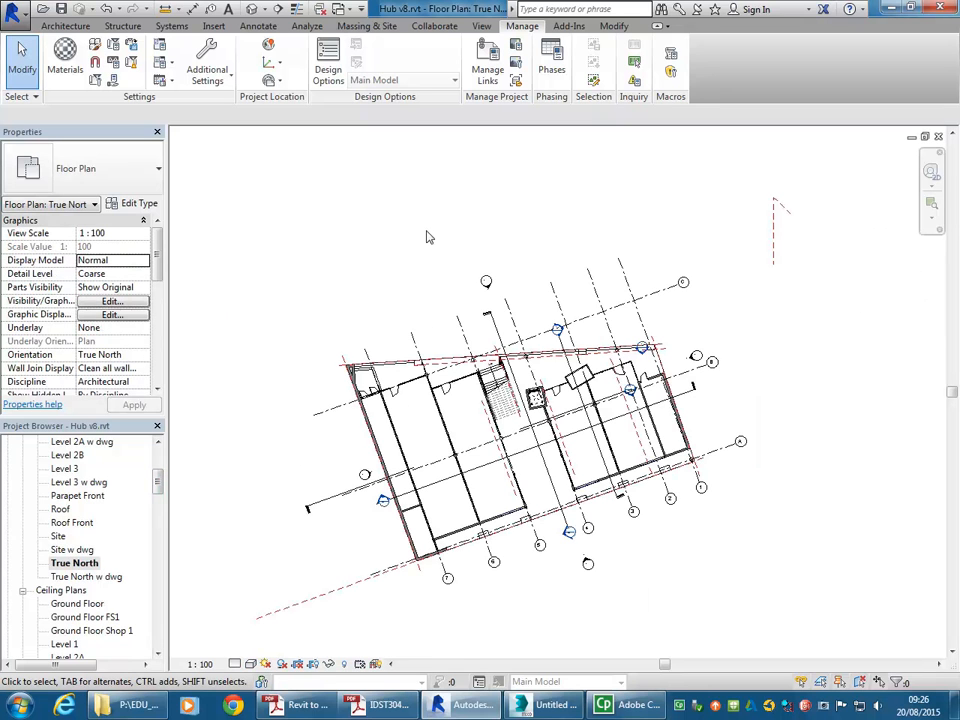
click(277, 84)
click(230, 115)
click(268, 84)
- Return to the 3ds max render view, check the location in its sun settings, and toggle its shadows off and on
scroll(82, 582, down, 6)
double_click(82, 577)
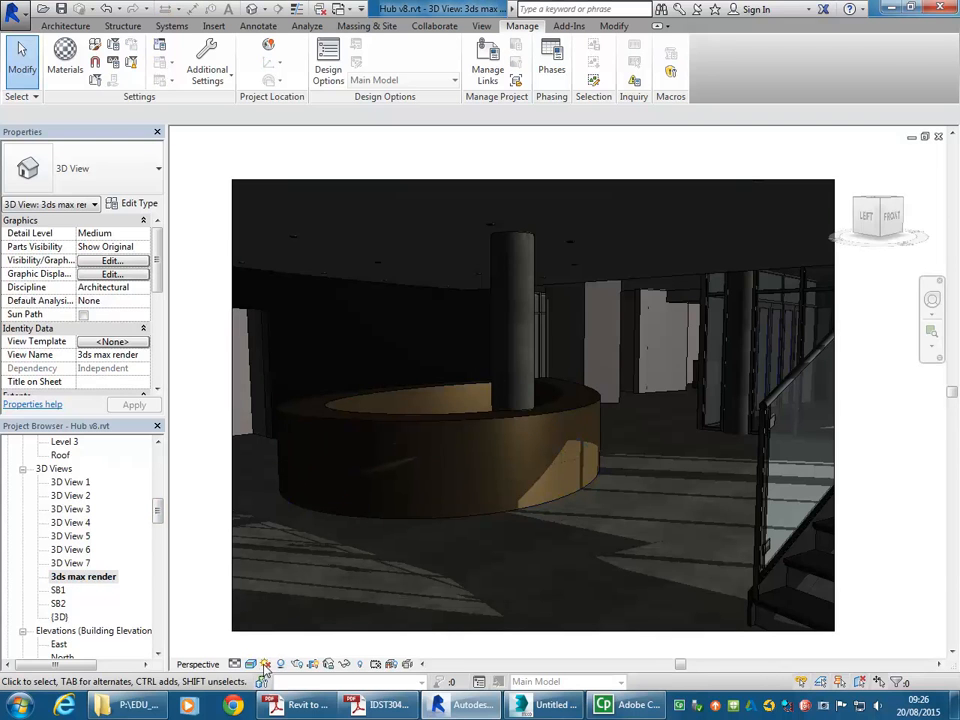
click(265, 664)
click(305, 610)
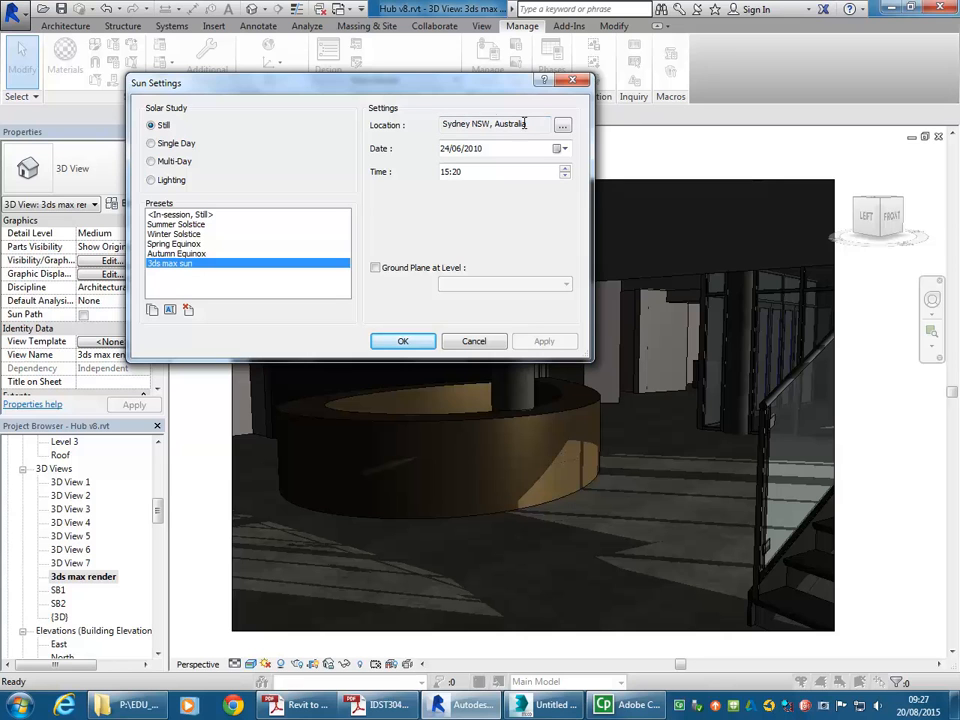
click(474, 341)
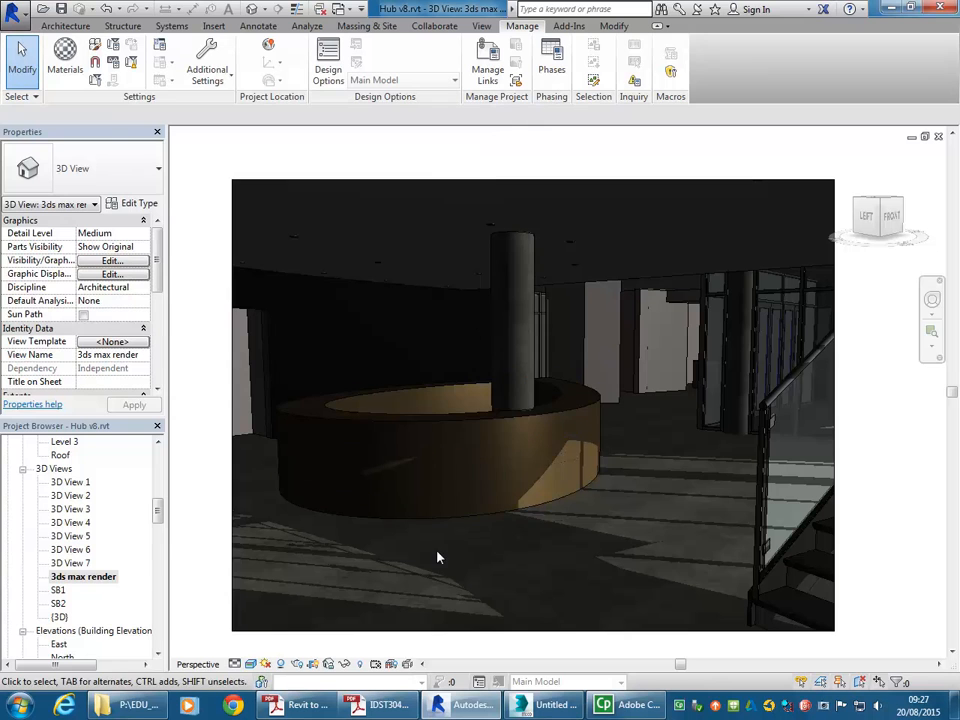
click(283, 665)
click(283, 665)
- Switch to Revit to 3ds max.pdf in Acrobat and read on to the FBX export and file-saving instructions
click(300, 705)
scroll(367, 417, down, 20)
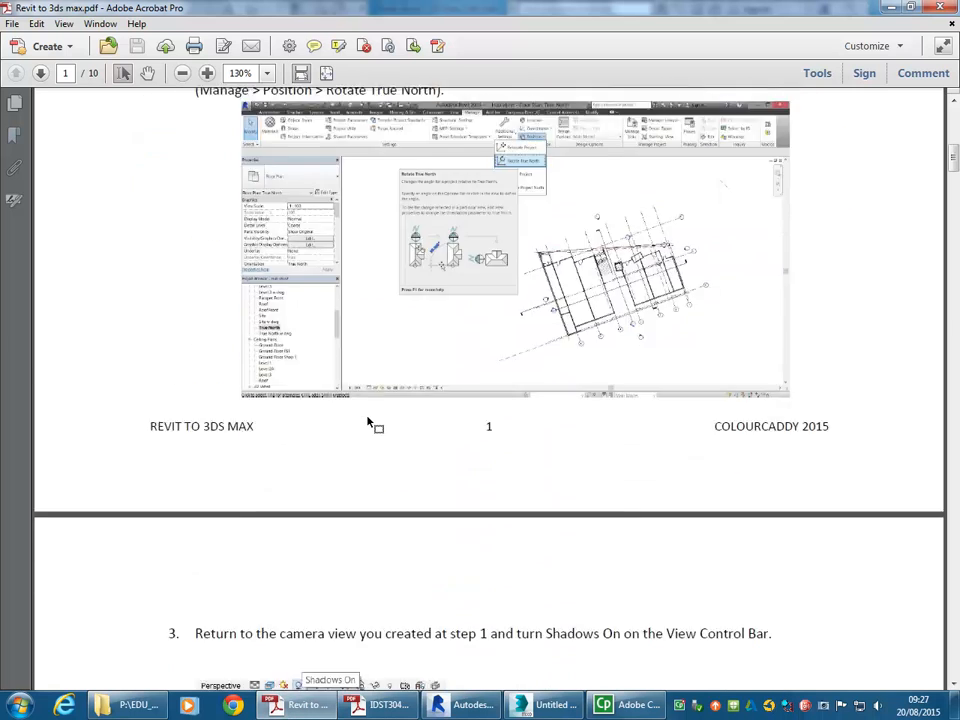
scroll(367, 417, down, 5)
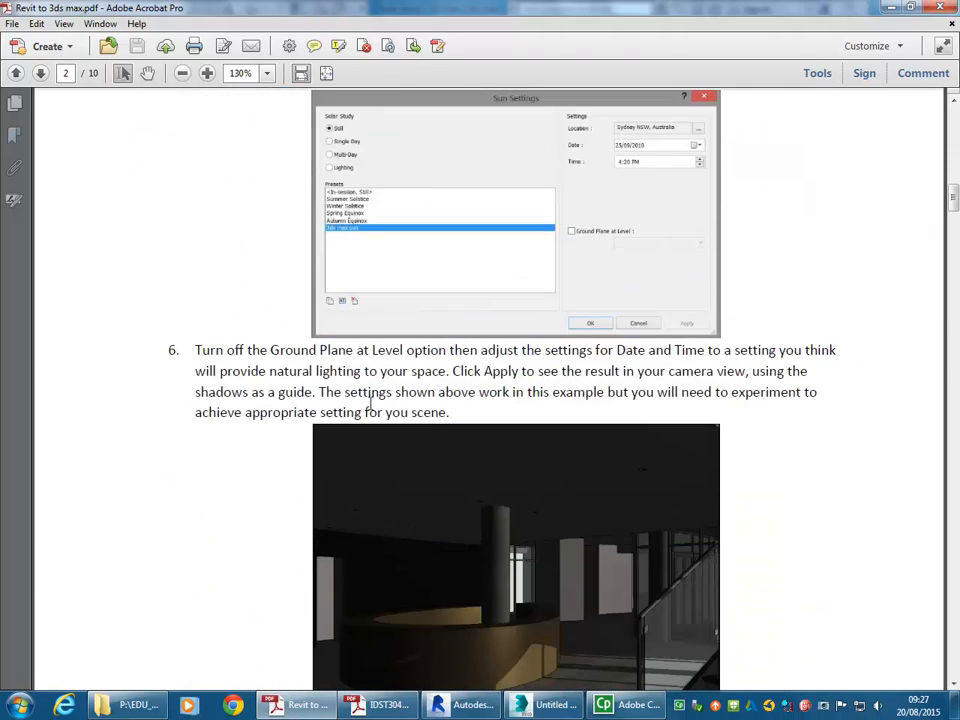
scroll(388, 350, down, 12)
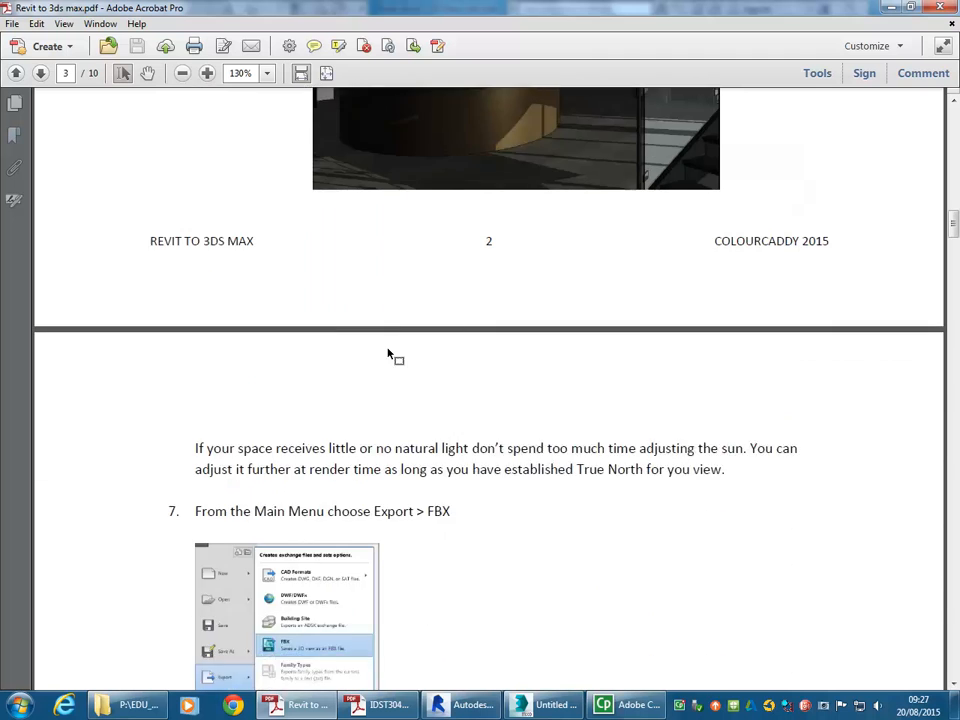
scroll(407, 352, up, 8)
scroll(407, 357, down, 3)
scroll(407, 357, down, 10)
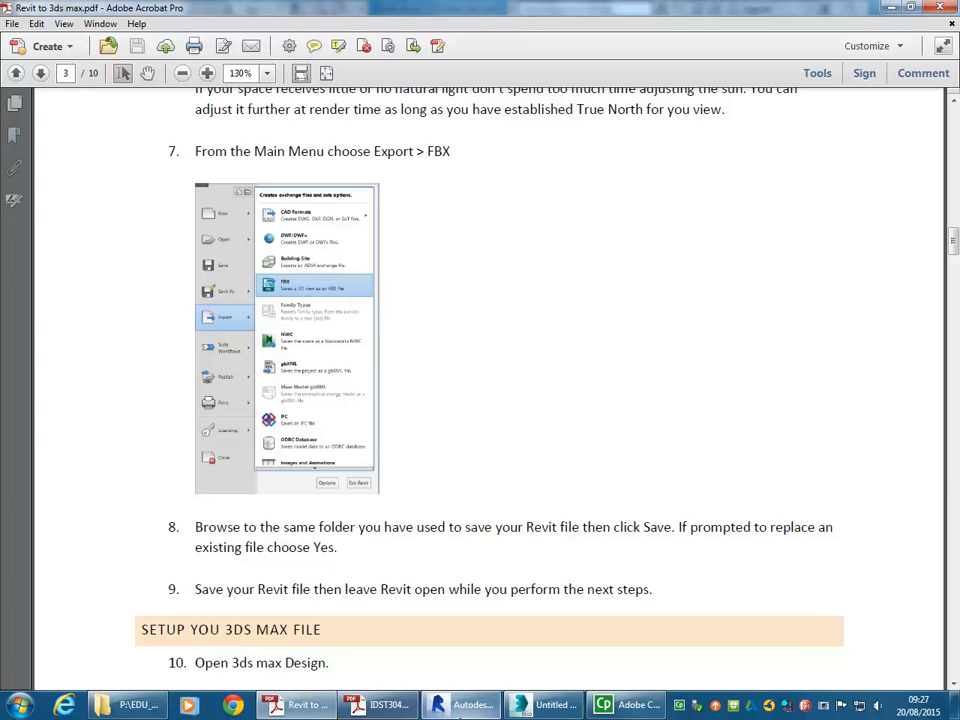
- Switch back to Revit and look over the Suite Workflows and the FBX export option
click(465, 704)
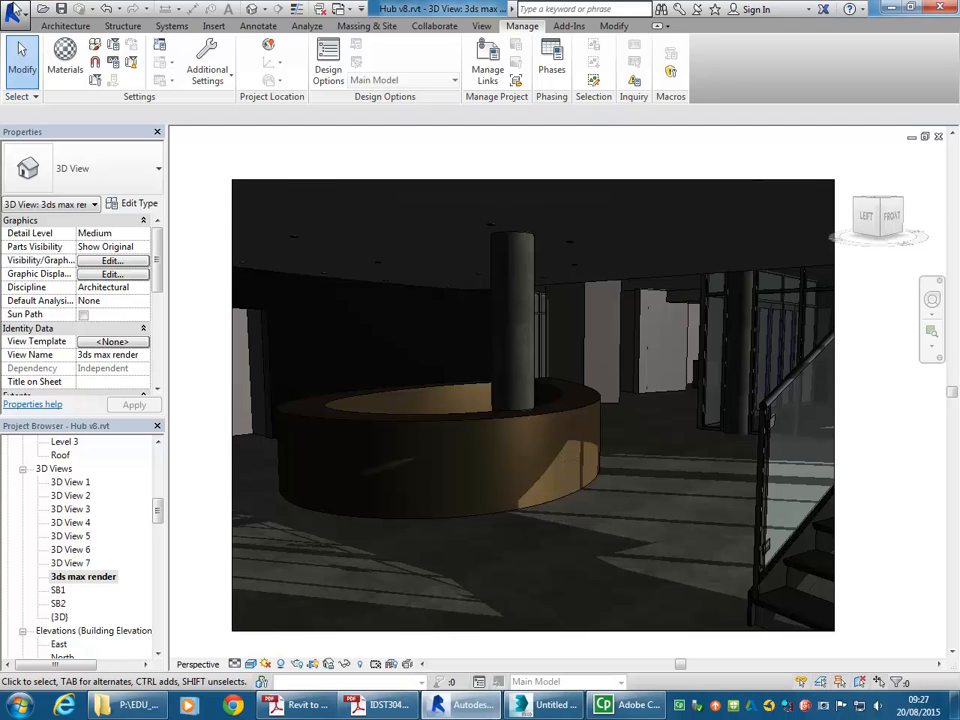
click(12, 11)
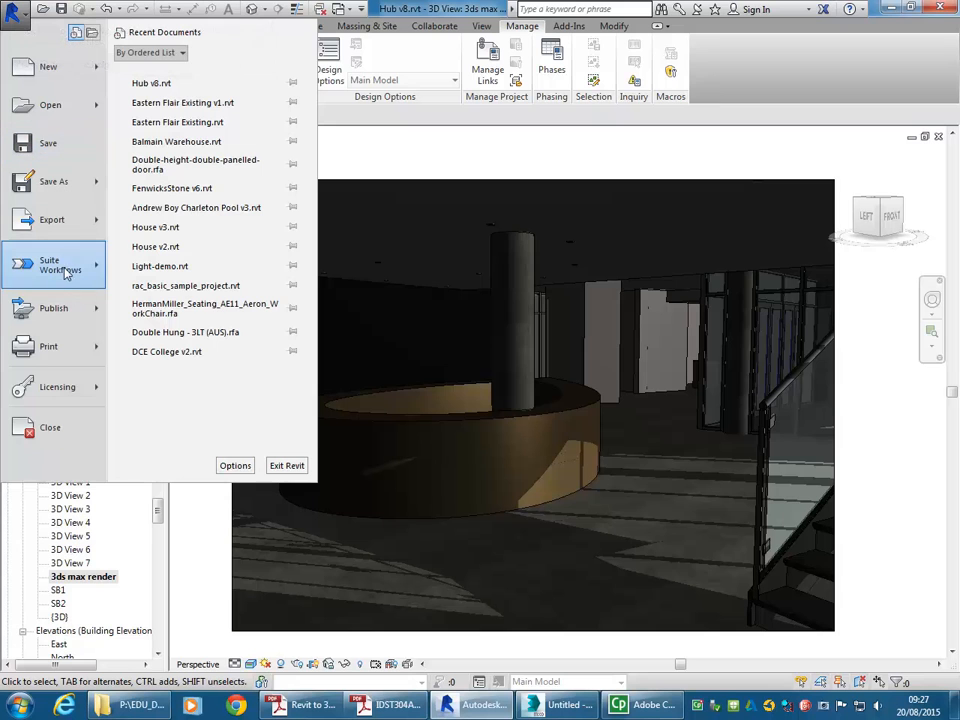
mouse_move(65, 270)
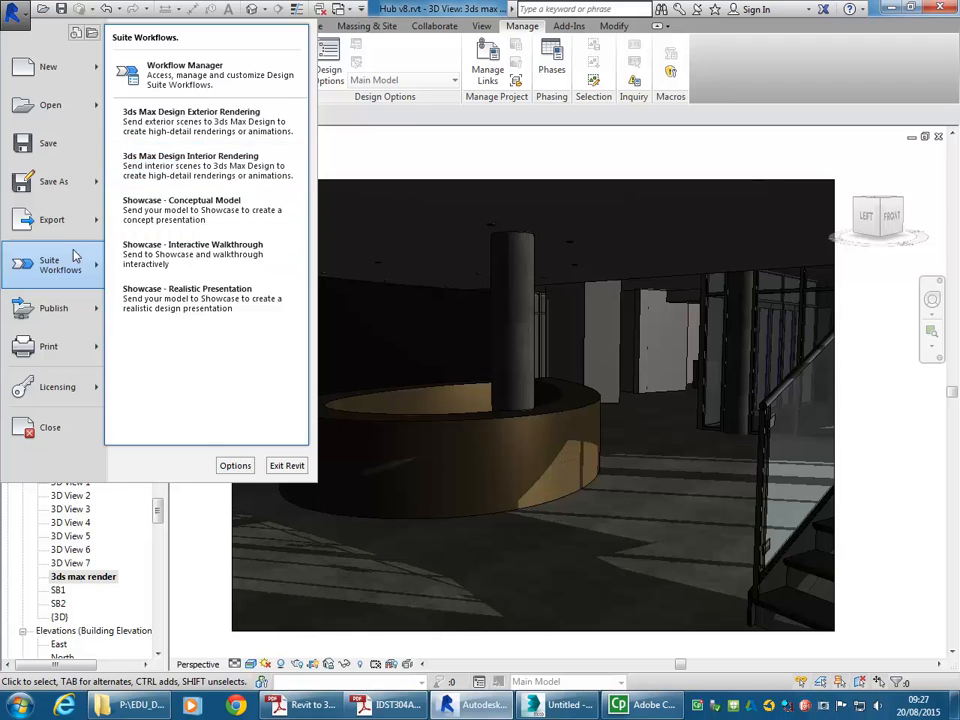
mouse_move(55, 232)
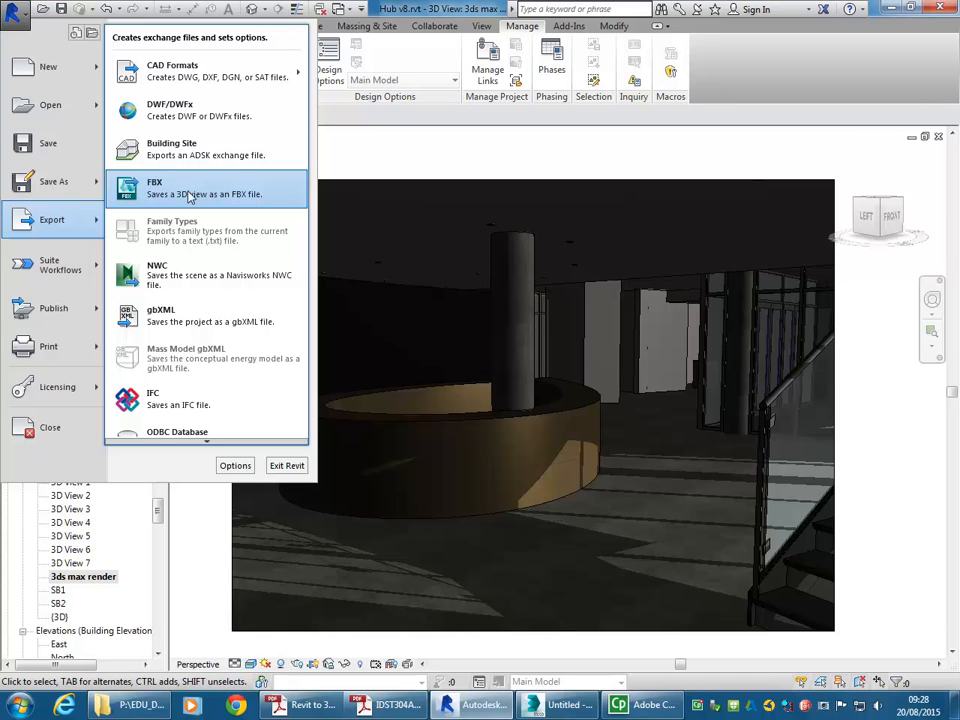
click(406, 156)
- Save the Revit project and export the 3ds max render view as the FBX file Hubv8-3DView-3dsmaxrender in the Hub folder
click(8, 8)
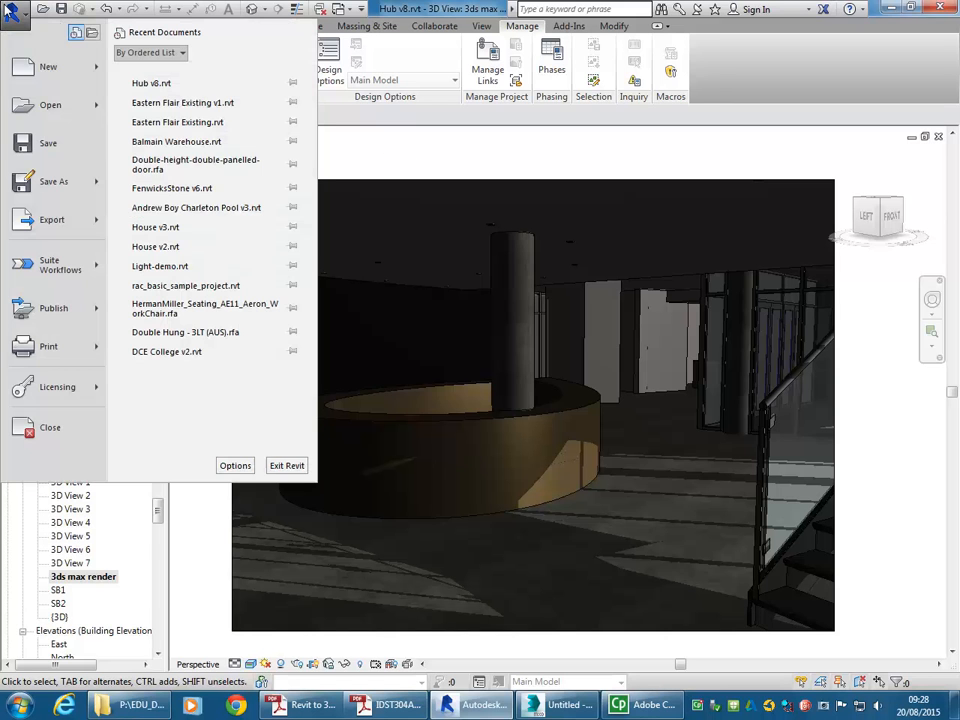
click(45, 143)
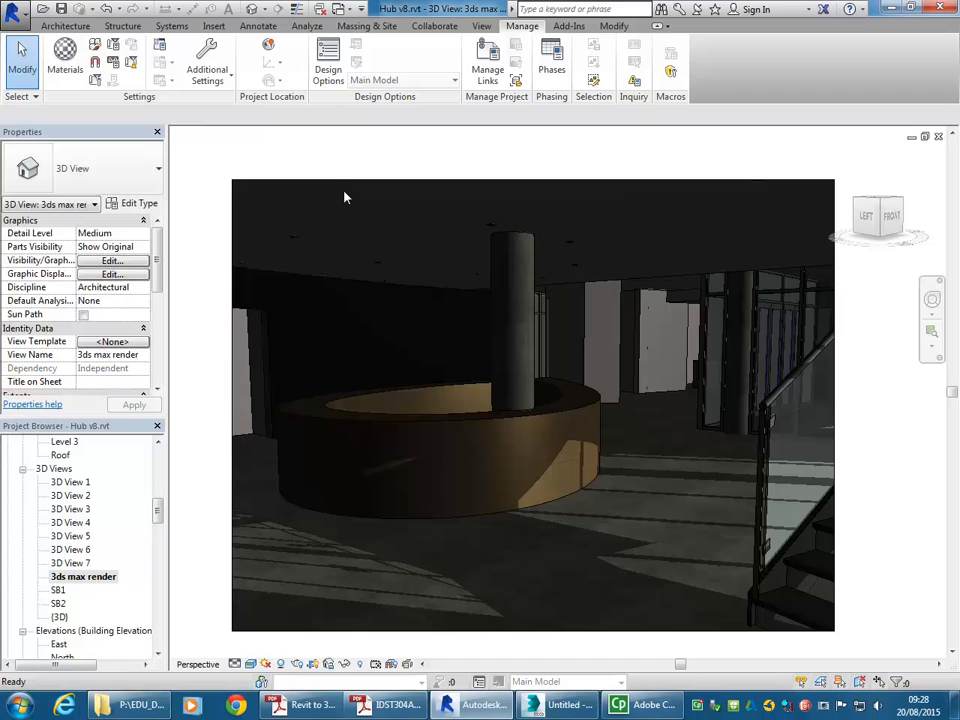
click(14, 10)
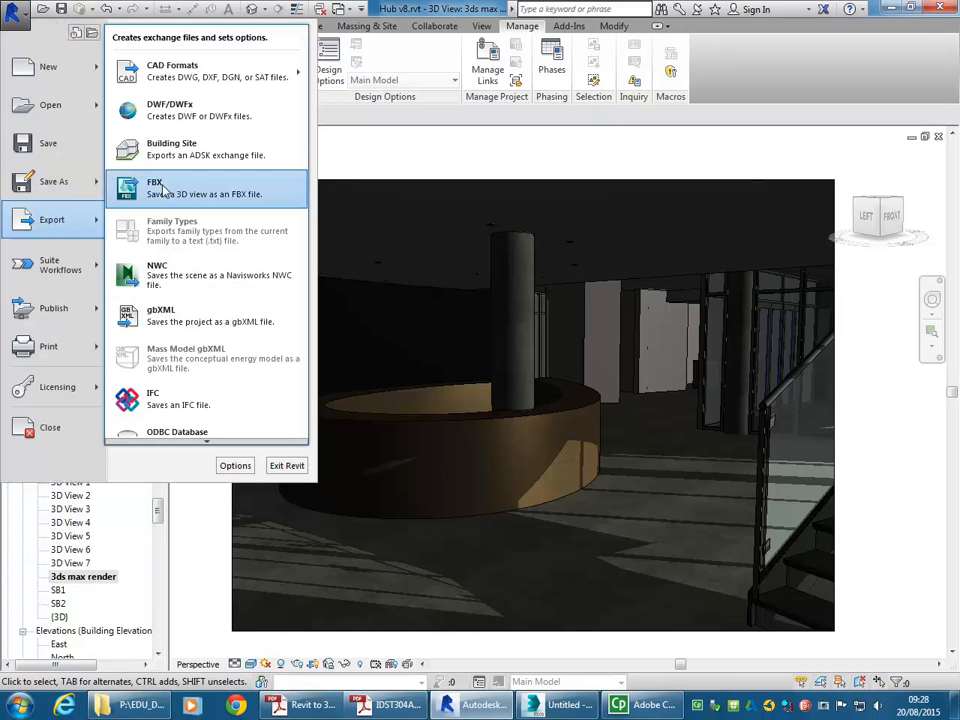
click(160, 190)
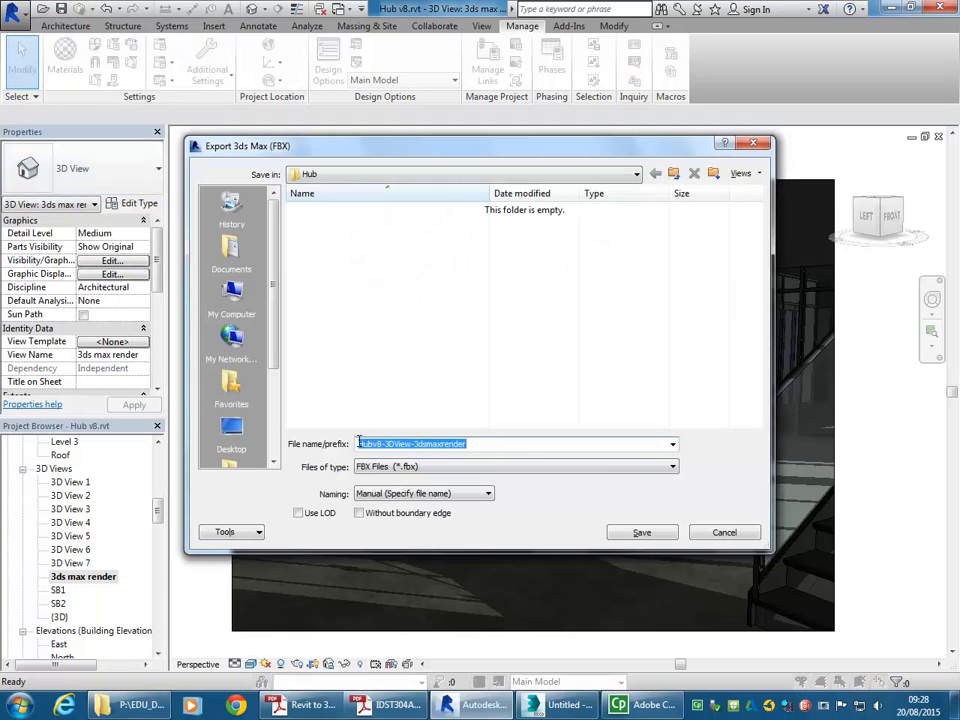
click(455, 175)
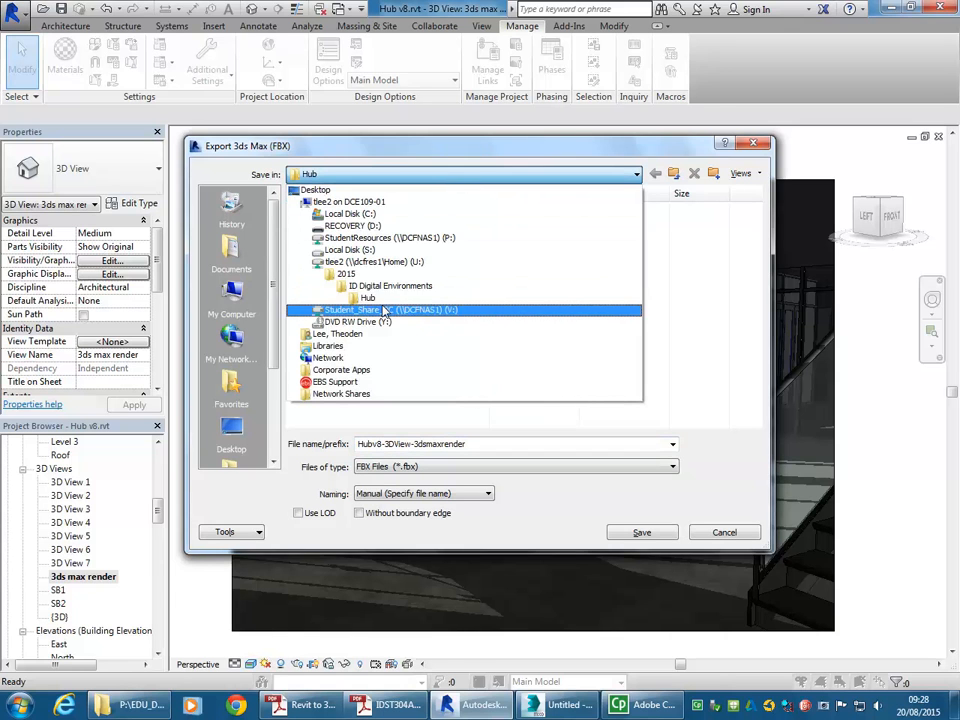
click(436, 177)
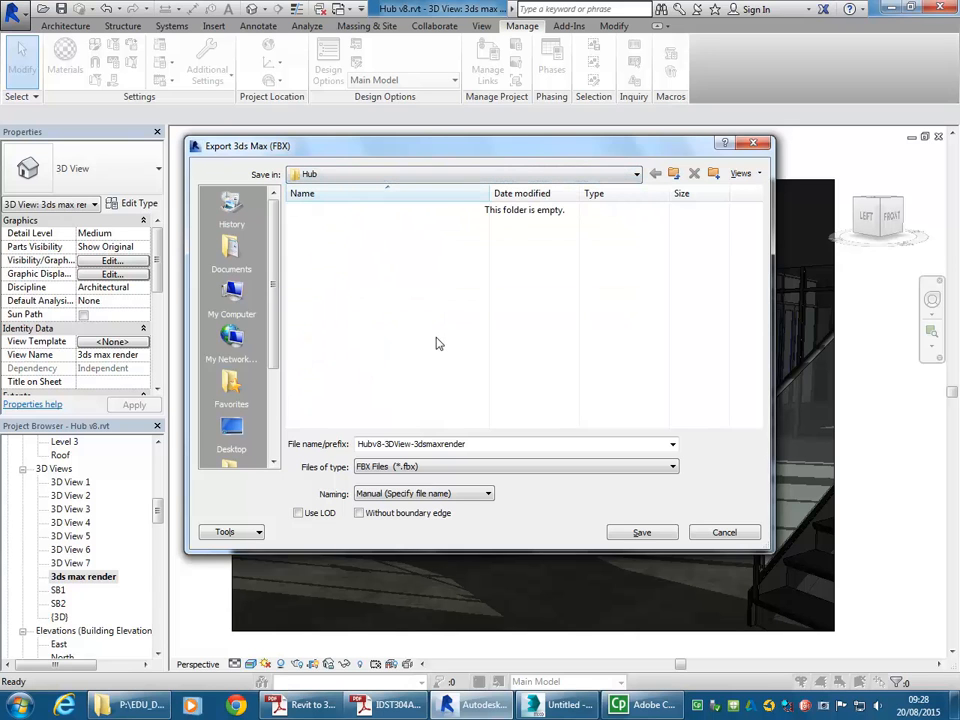
click(642, 533)
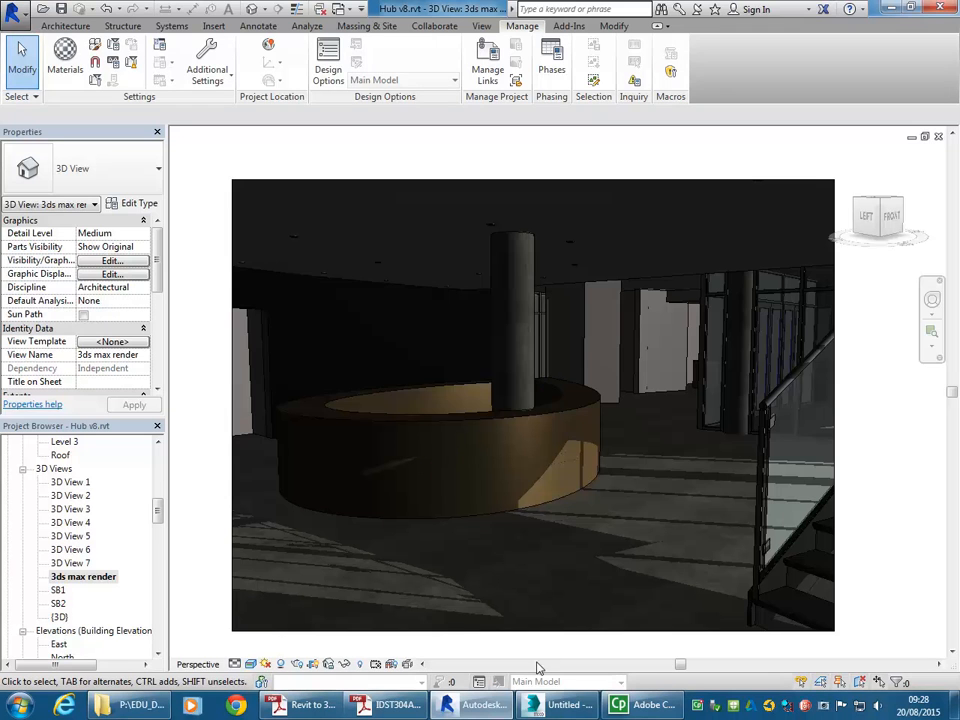
- Switch to 3ds Max, open the units setup and check the system unit scale
click(557, 706)
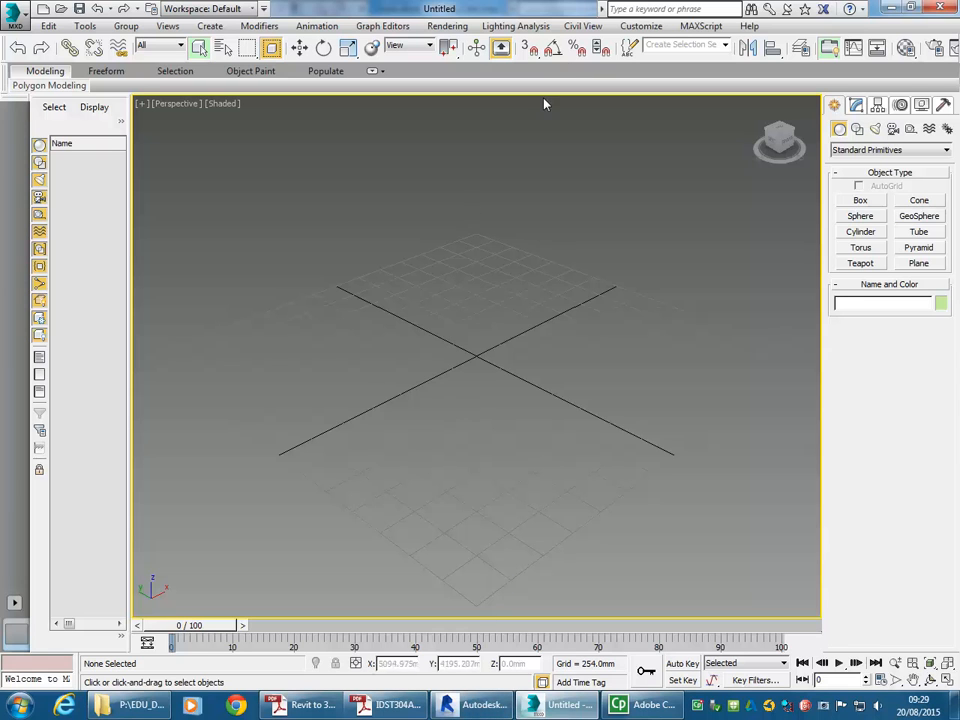
click(641, 26)
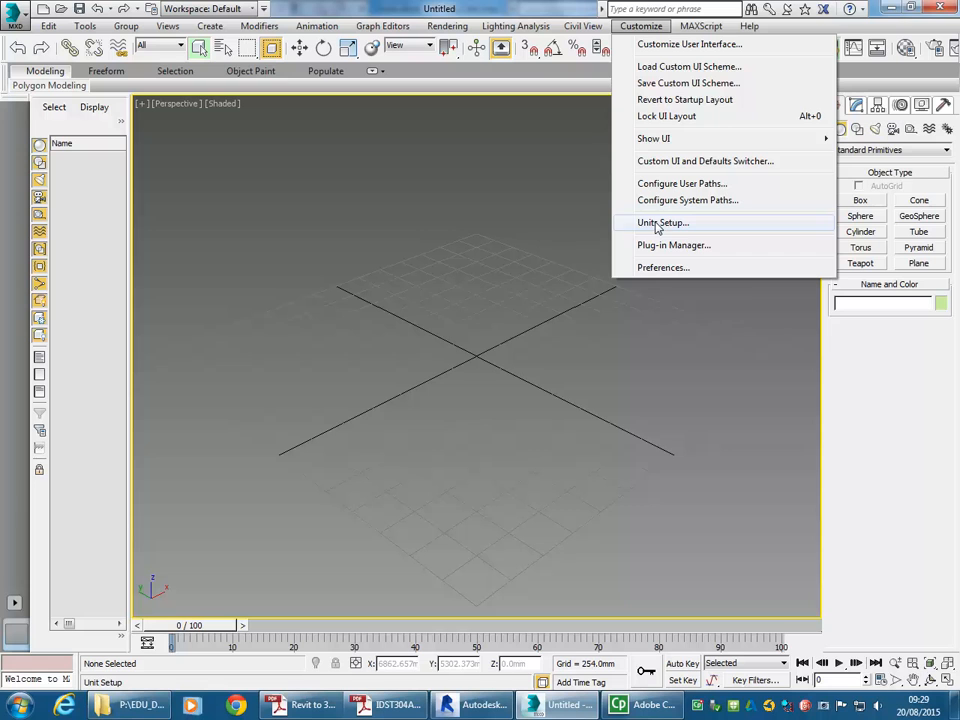
click(555, 185)
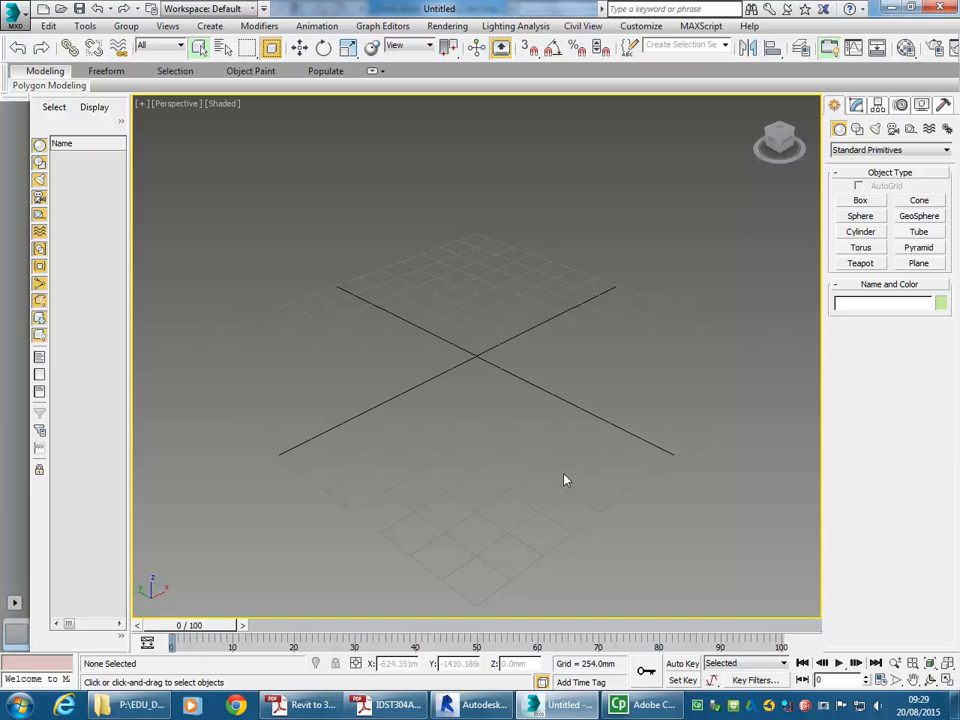
click(629, 26)
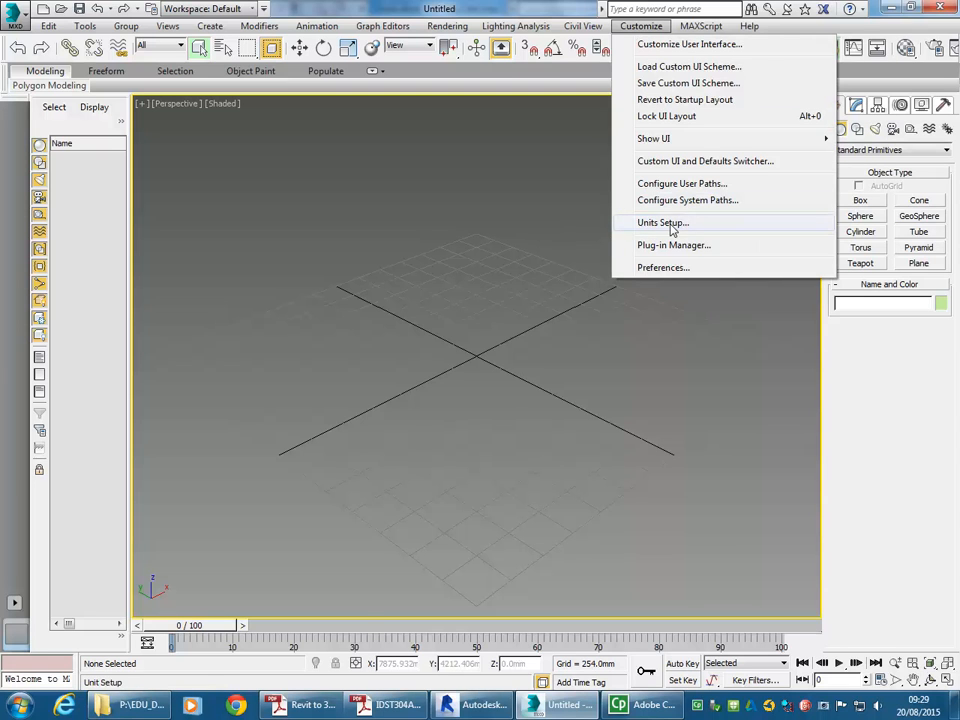
click(670, 224)
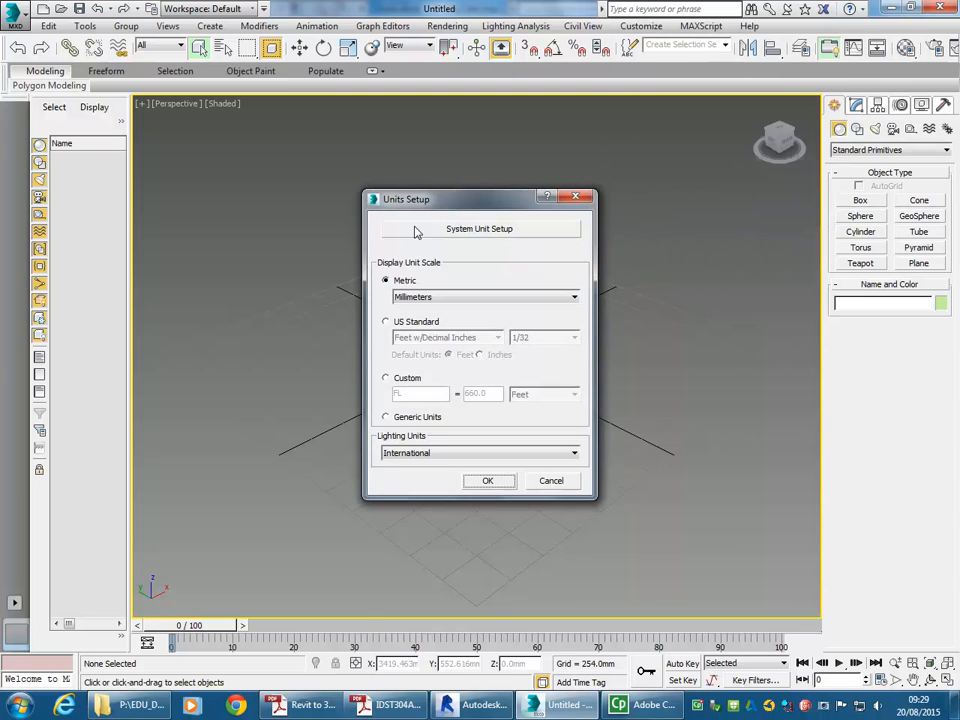
click(465, 229)
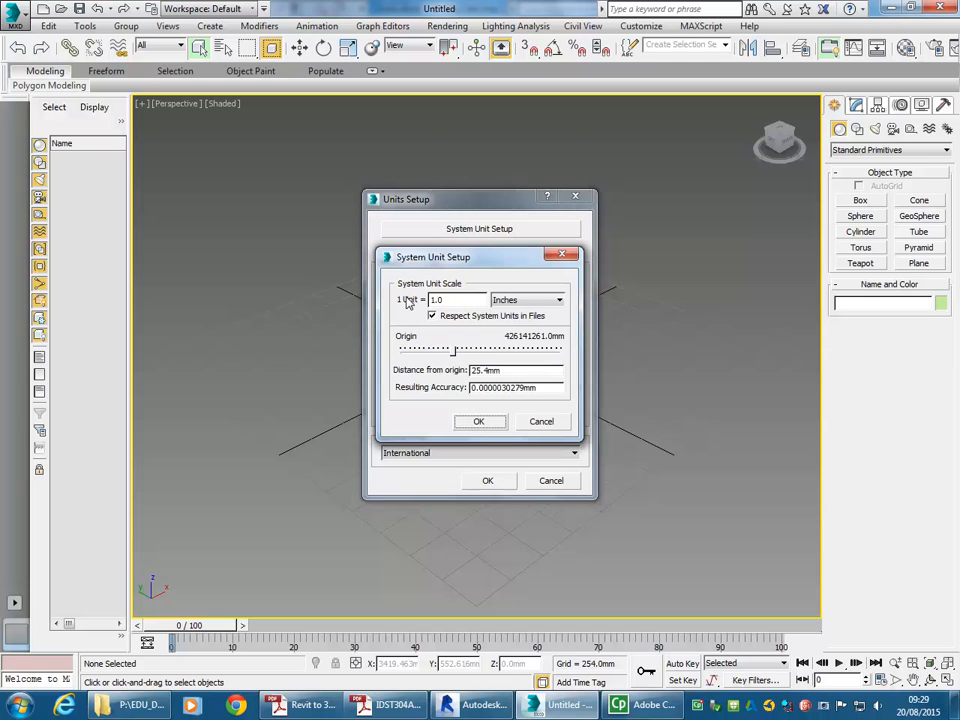
click(481, 421)
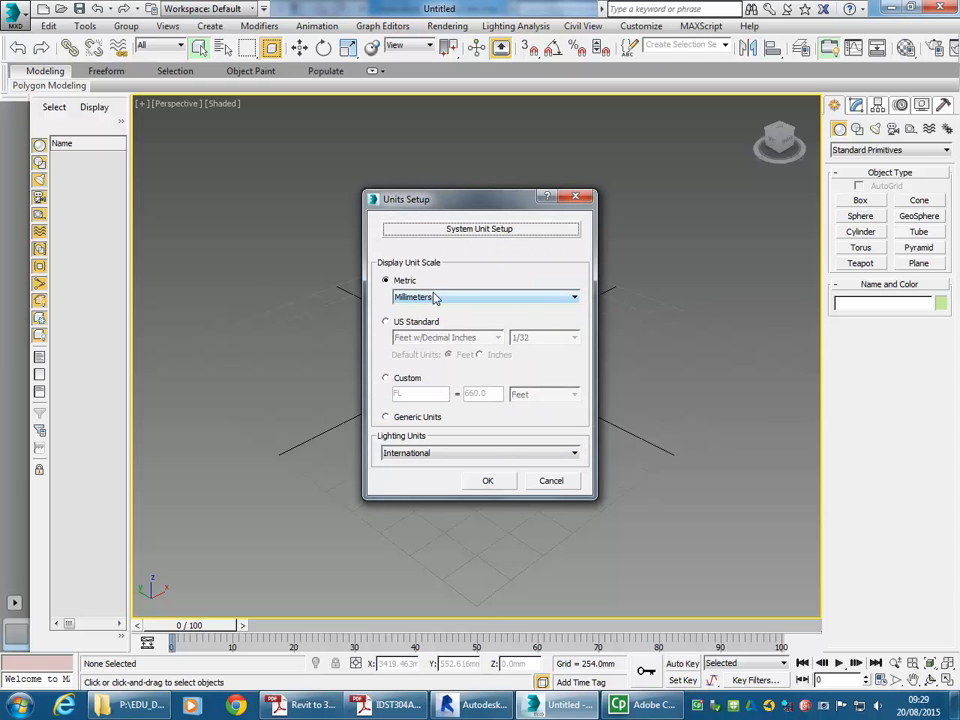
- Set the display unit scale to metric Millimeters and accept the units setup
click(400, 296)
click(410, 304)
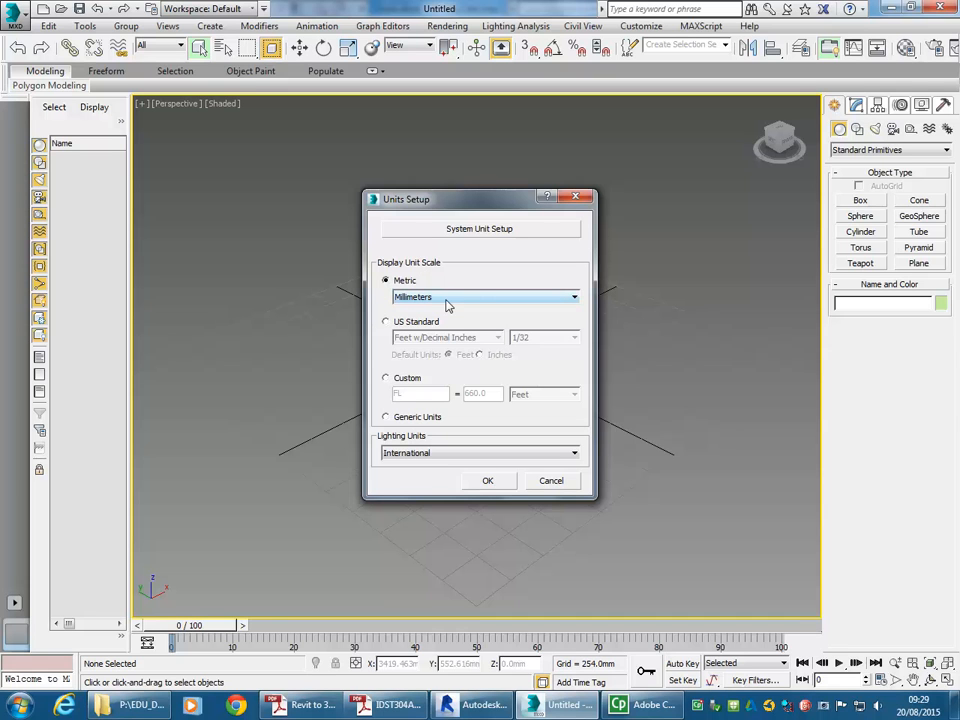
click(487, 481)
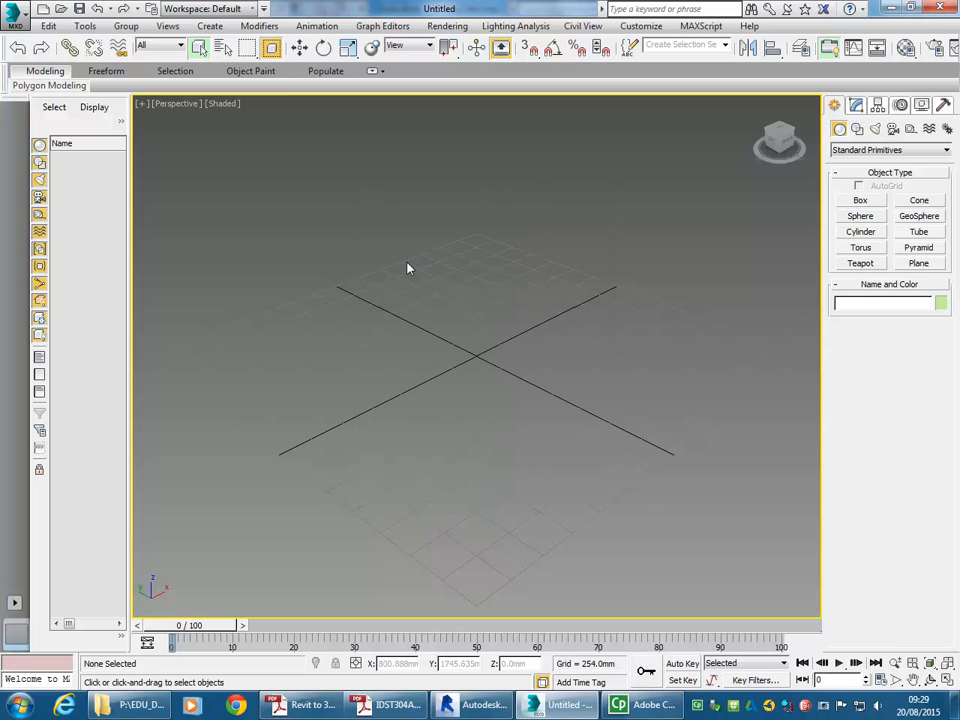
- Start an FBX link import and choose Hubv8-3DView-3dsmaxrender.fbx from the Hub folder
click(12, 12)
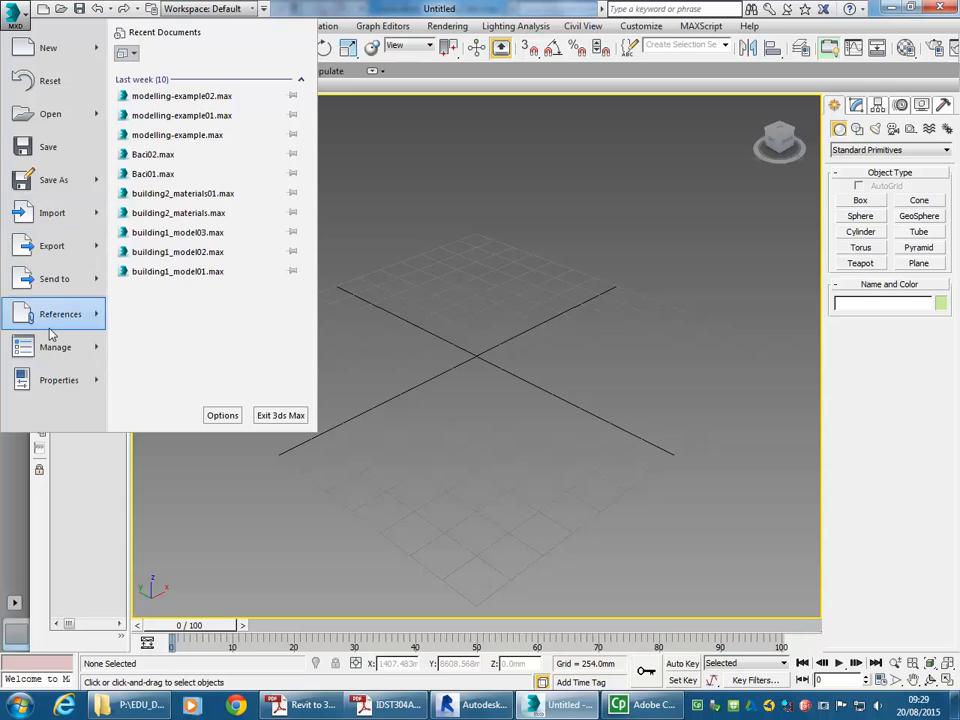
mouse_move(50, 330)
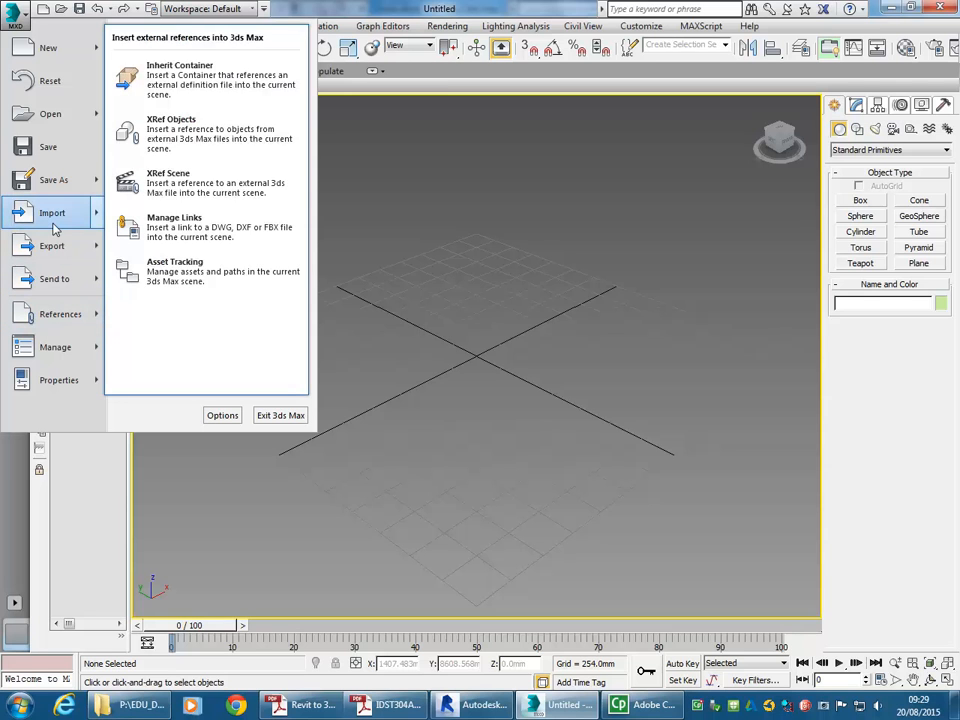
mouse_move(86, 218)
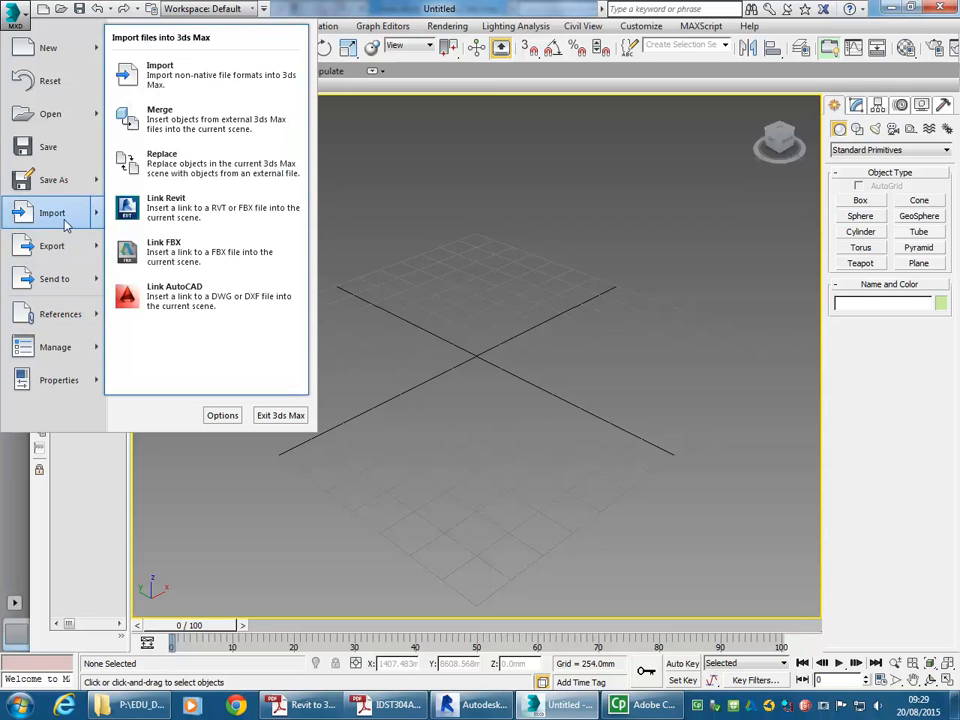
click(175, 254)
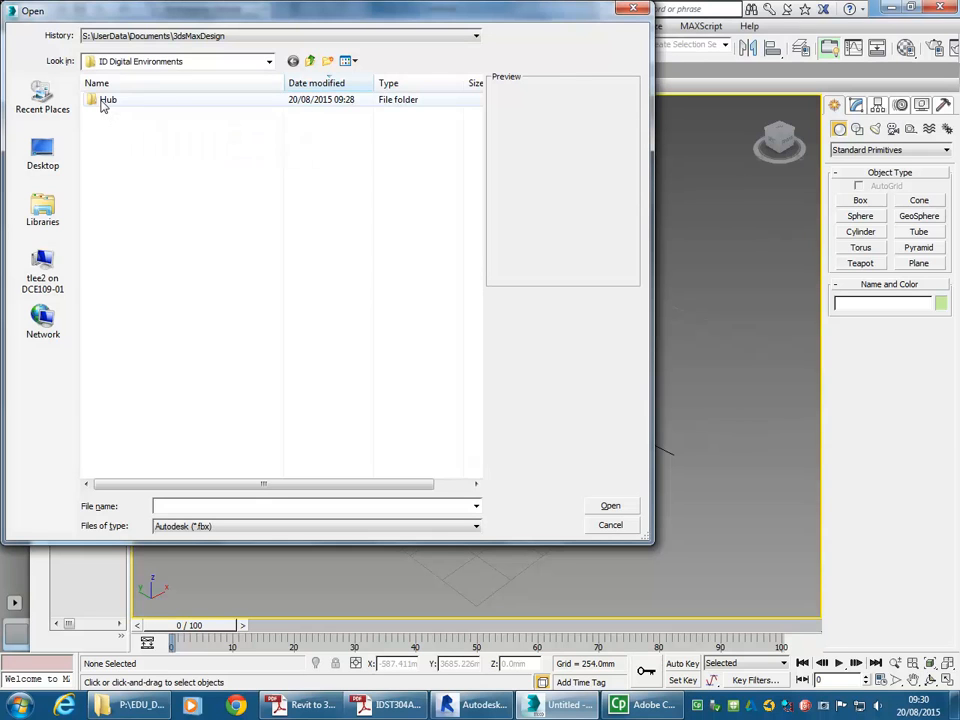
double_click(104, 100)
click(135, 101)
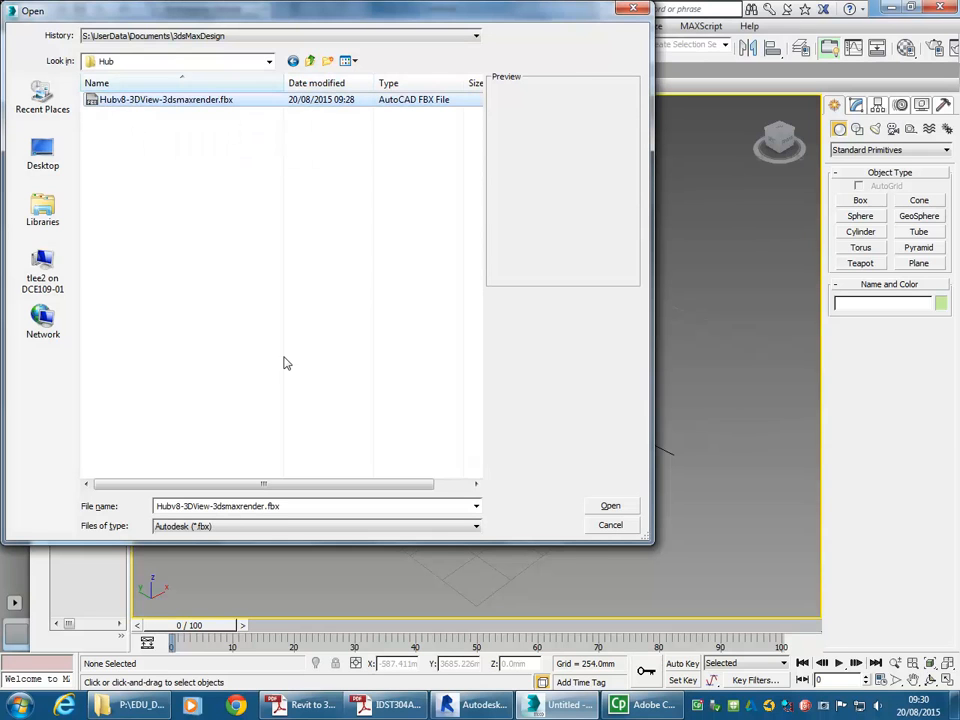
double_click(115, 101)
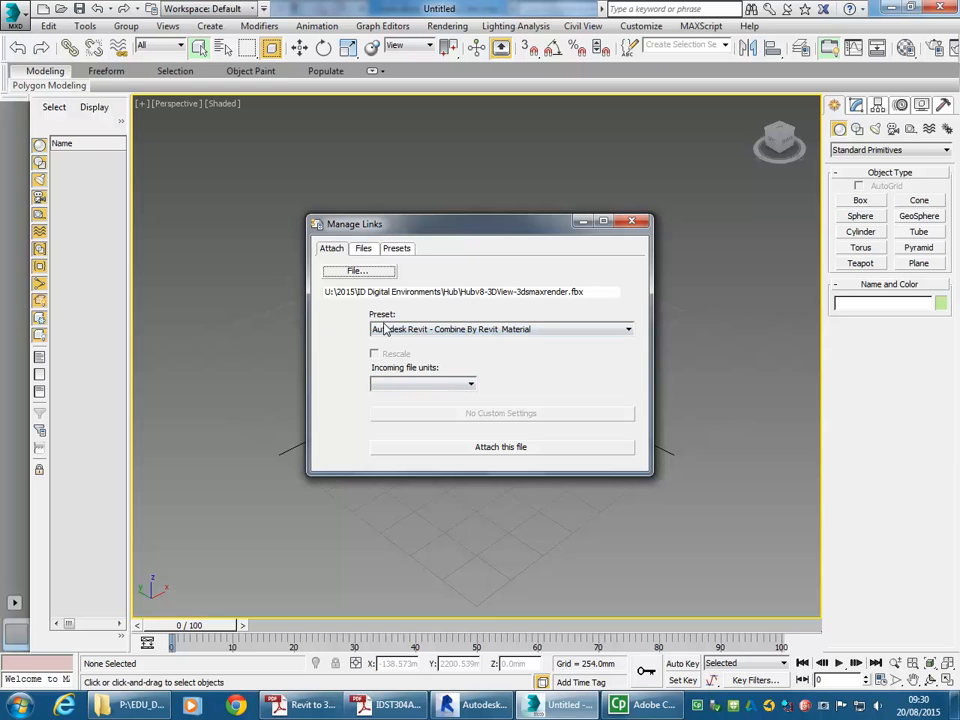
- Attach the file with the Autodesk Revit - Combine By Revit Family Type preset and accept the recommended daylight exposure control
click(442, 330)
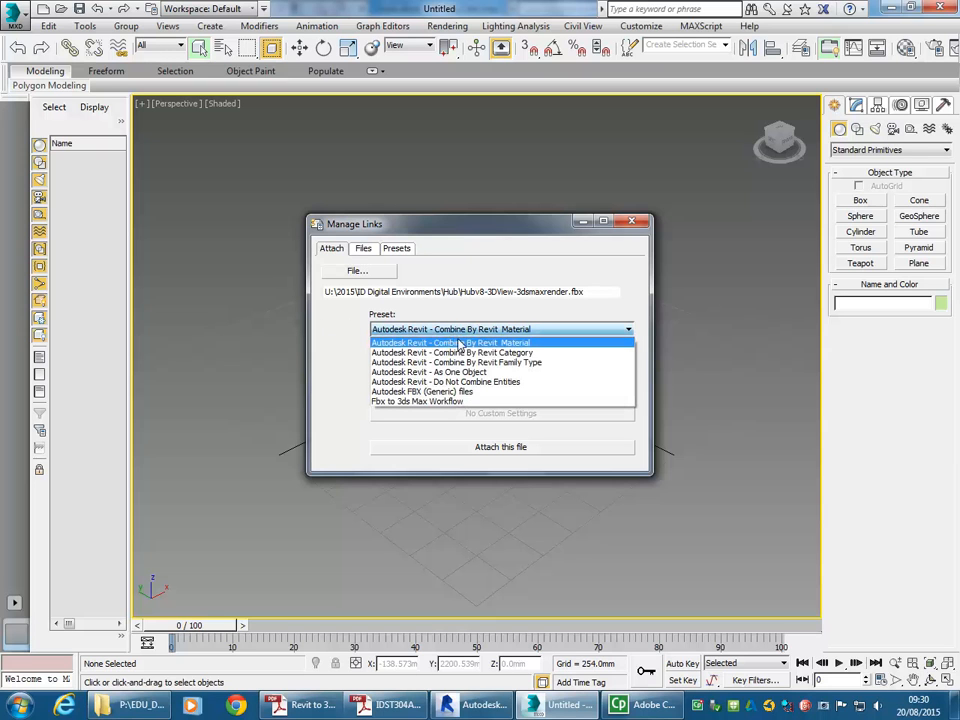
click(487, 363)
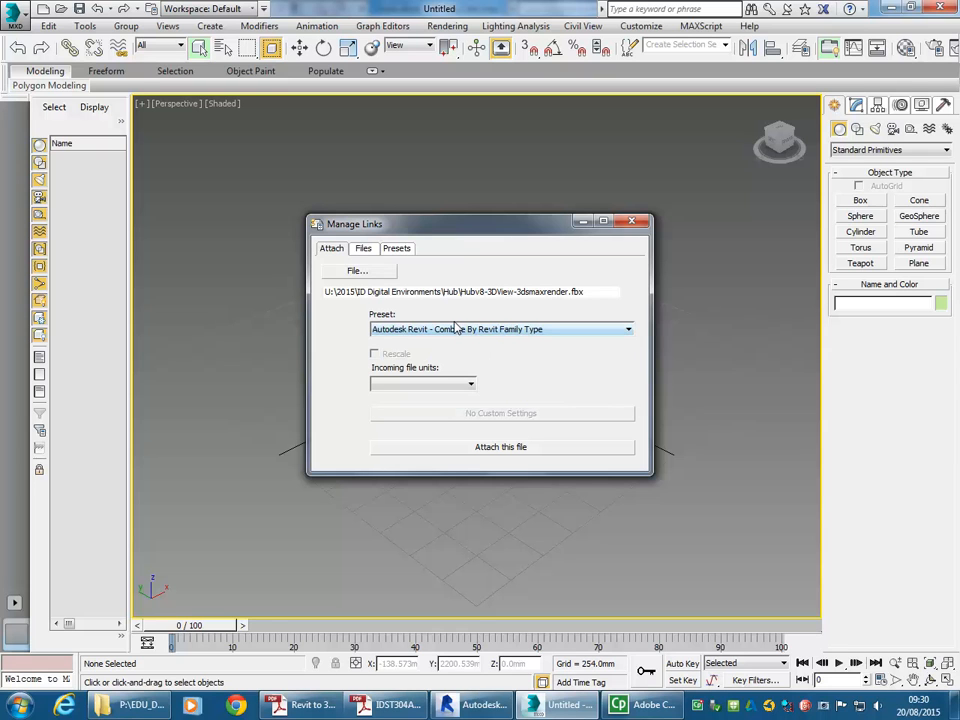
click(466, 452)
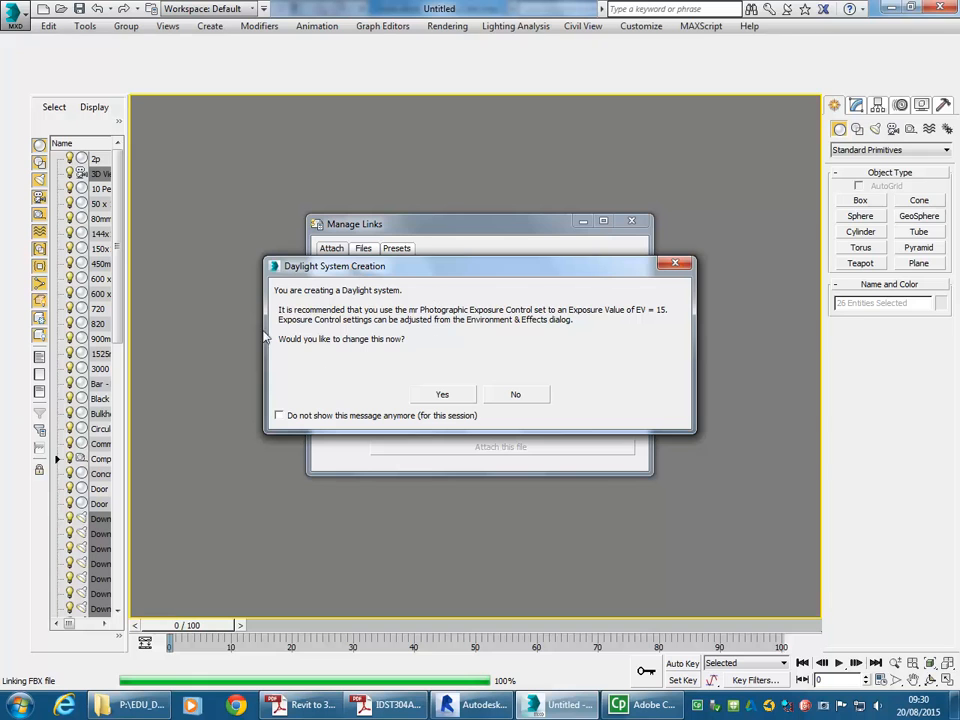
click(437, 399)
click(437, 396)
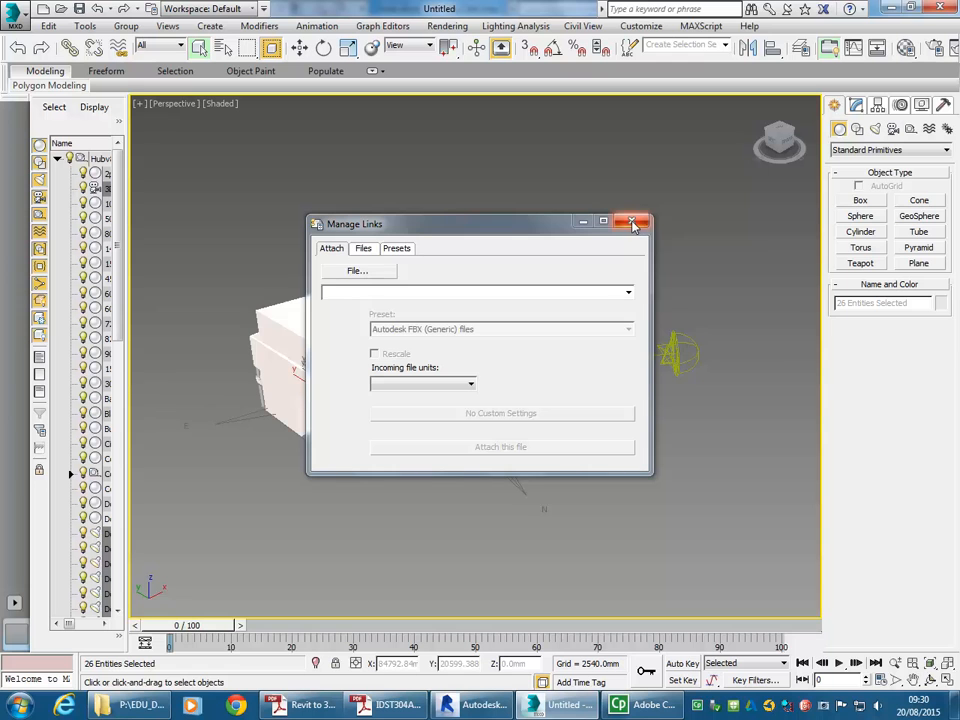
- Close the link manager, frame the linked building and switch the viewport to the 3ds max render camera view
click(632, 223)
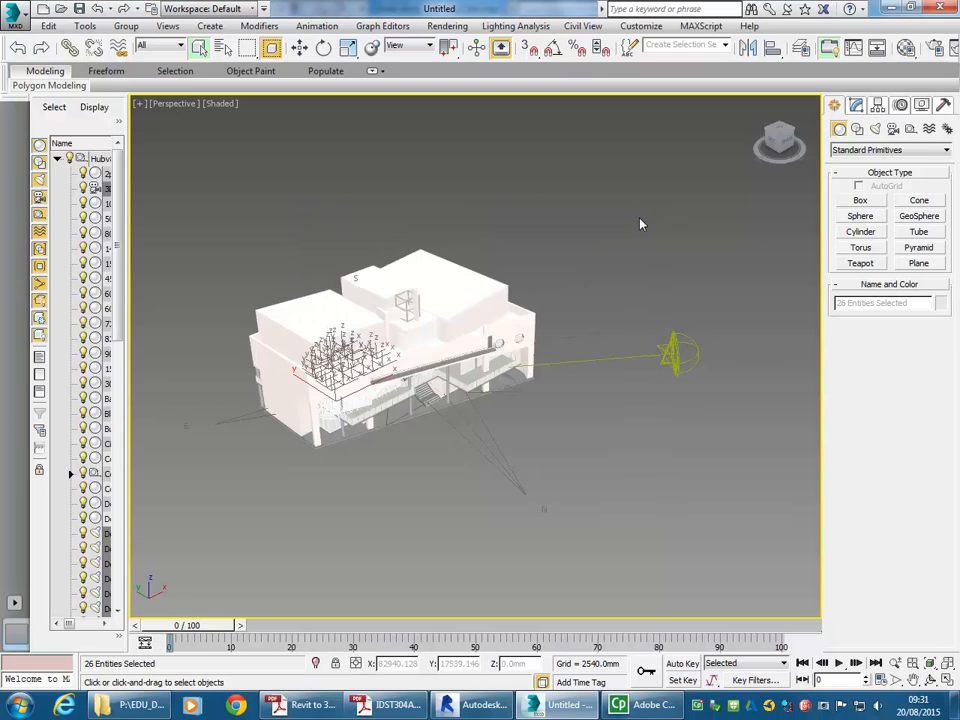
key(z)
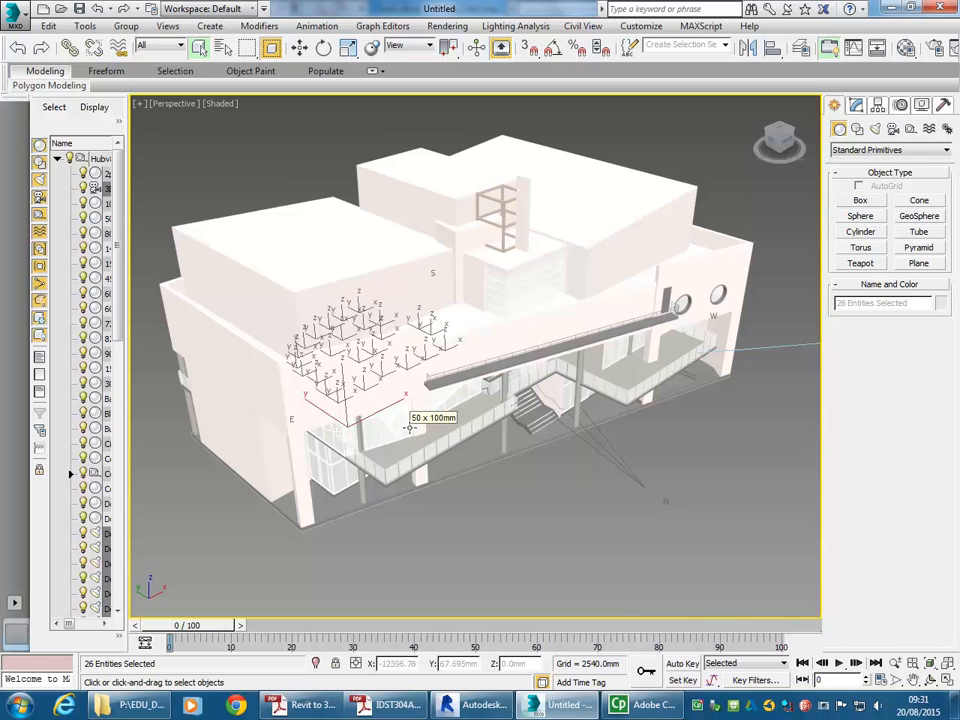
key(c)
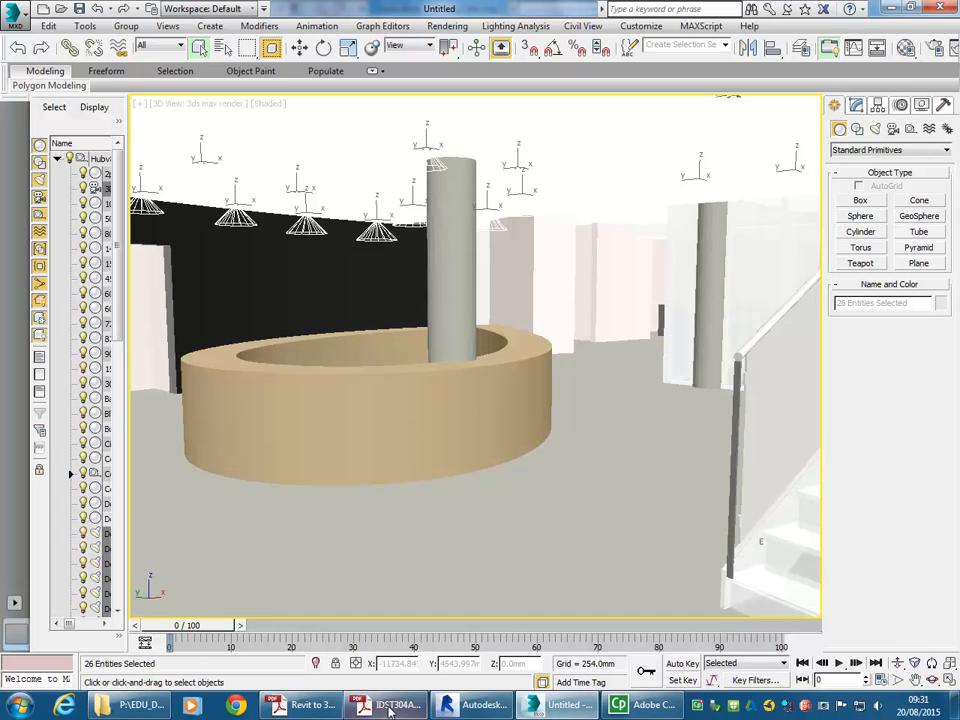
- Switch to the Revit to 3ds max PDF and read the instructions on saving the scene and setting up a daytime render
click(305, 705)
ctrl+scroll(324, 518, up, 3)
ctrl+scroll(324, 518, down, 3)
scroll(324, 518, down, 10)
ctrl+scroll(324, 452, up, 3)
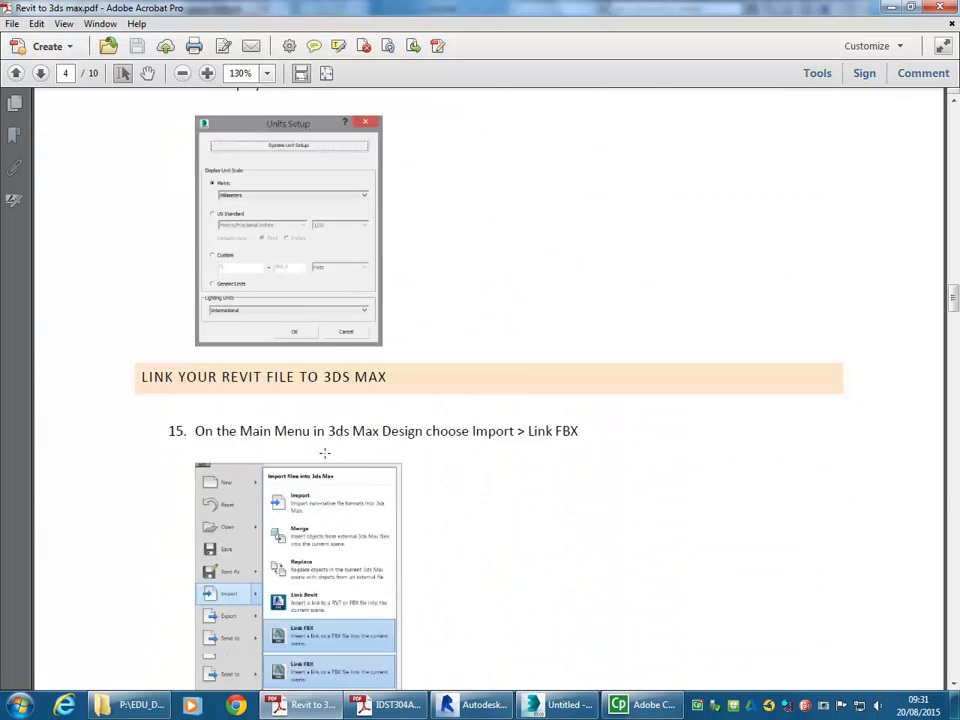
scroll(324, 452, down, 15)
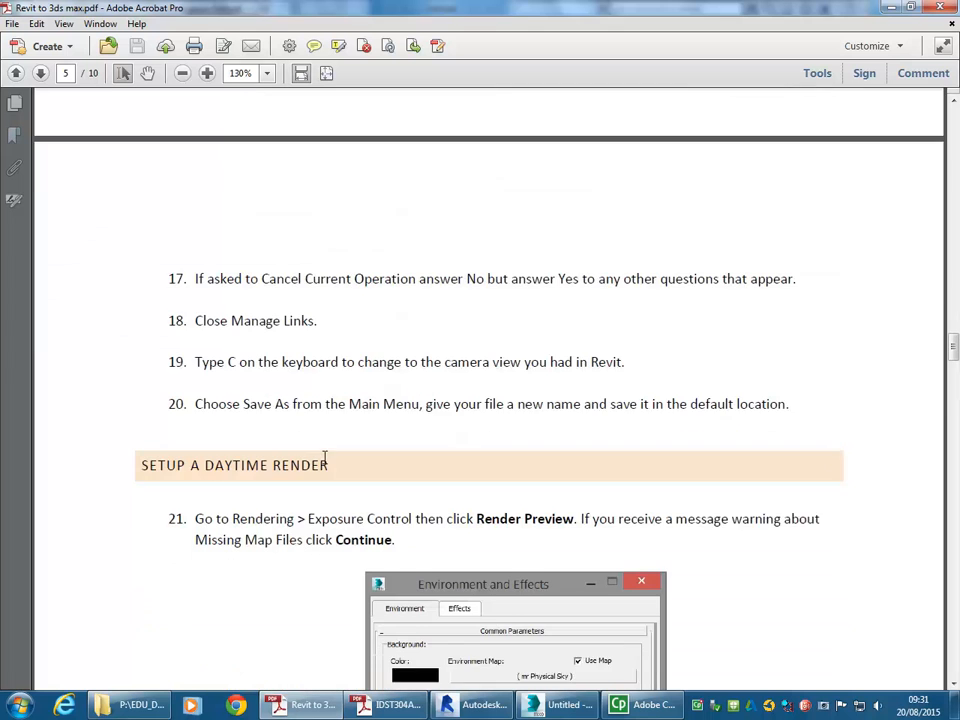
scroll(324, 458, down, 3)
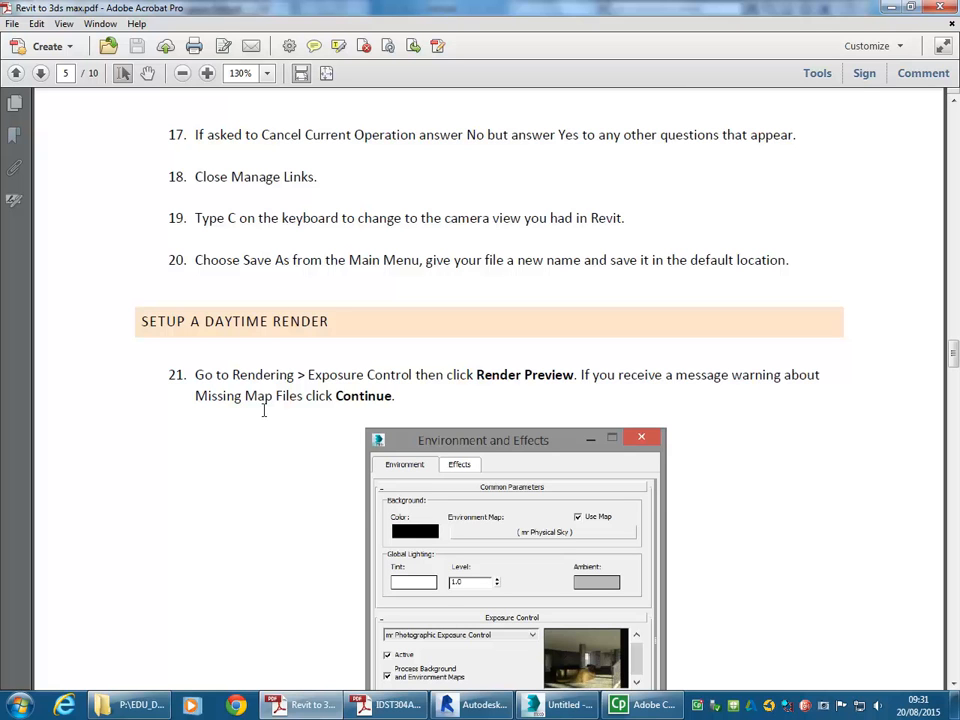
scroll(185, 334, down, 5)
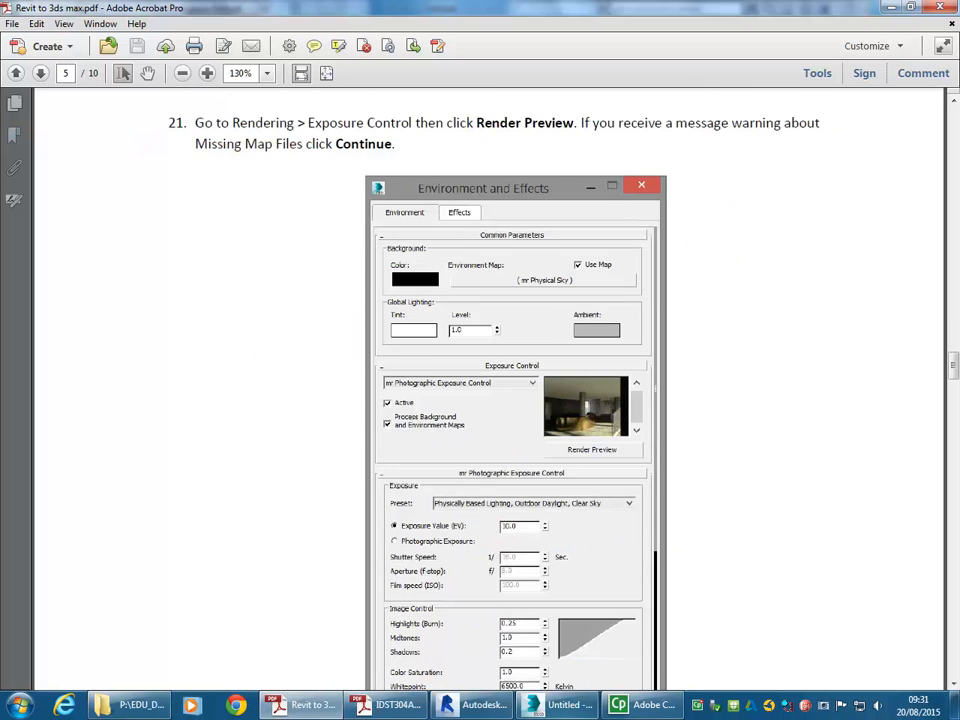
- Return to 3ds Max and save the scene as Hub v1 in the default scenes folder
key(alt+Tab)
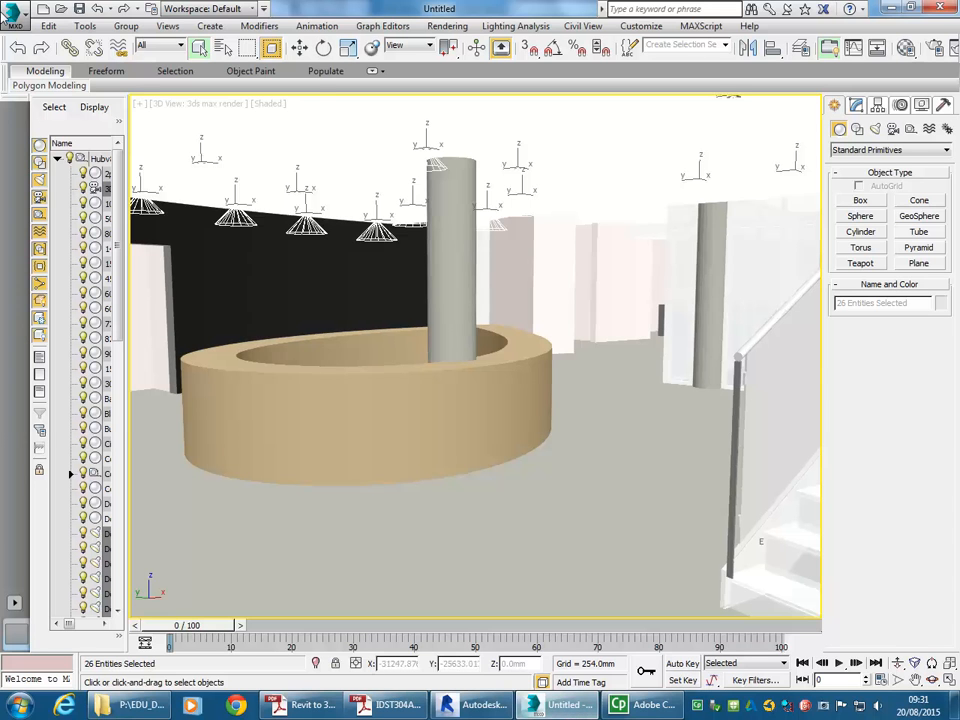
click(8, 10)
click(18, 178)
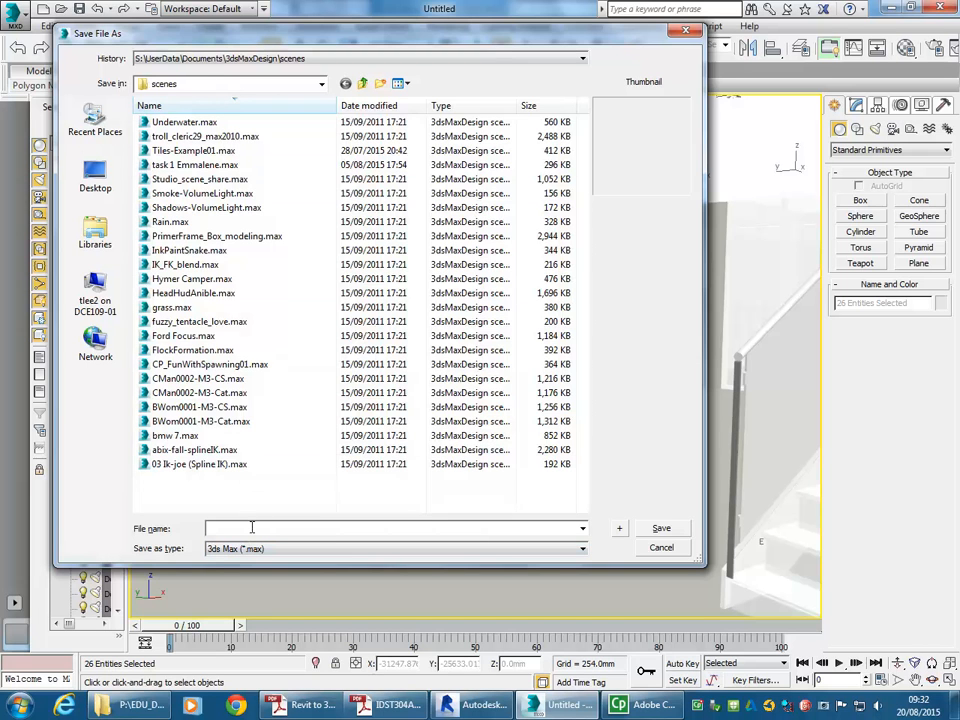
text(Hu)
text(b v1)
click(661, 528)
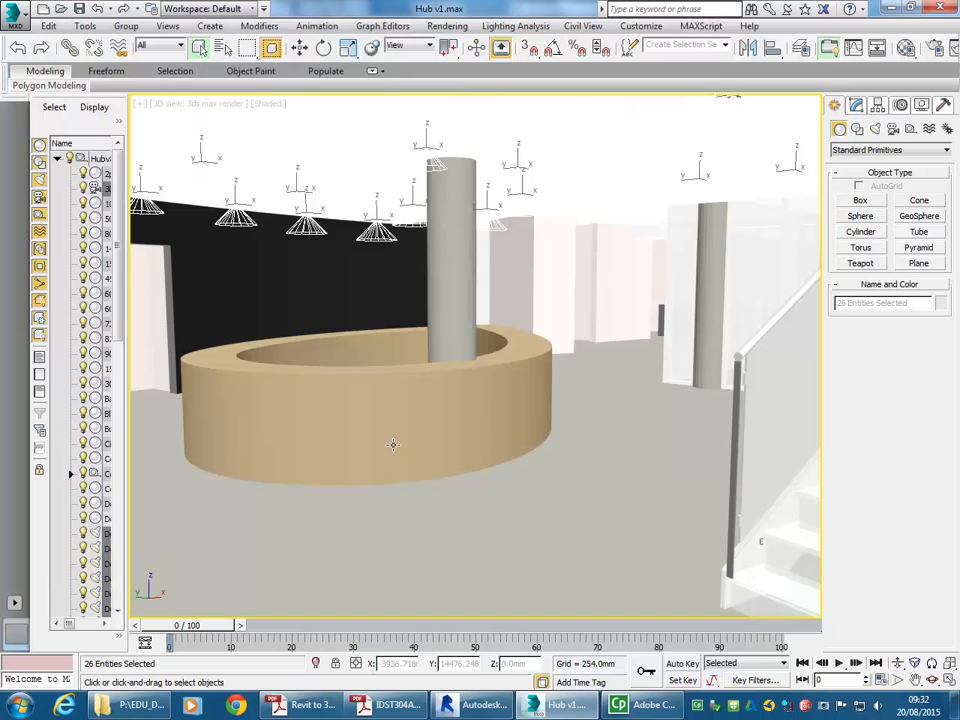
- Open the exposure control settings and render a preview of the camera view
click(447, 26)
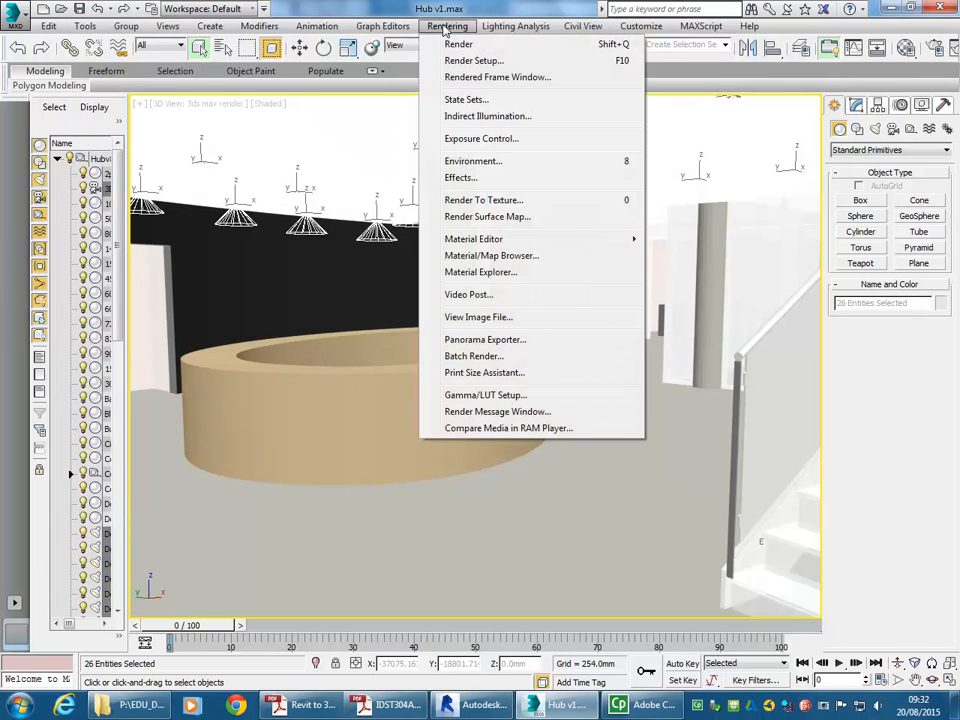
click(479, 141)
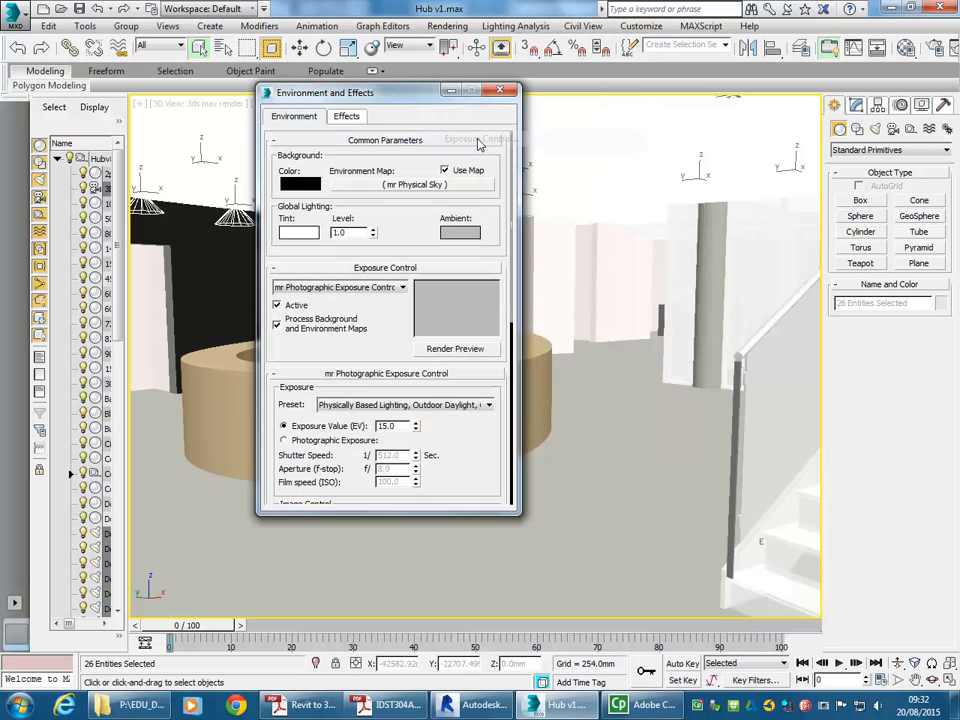
click(446, 349)
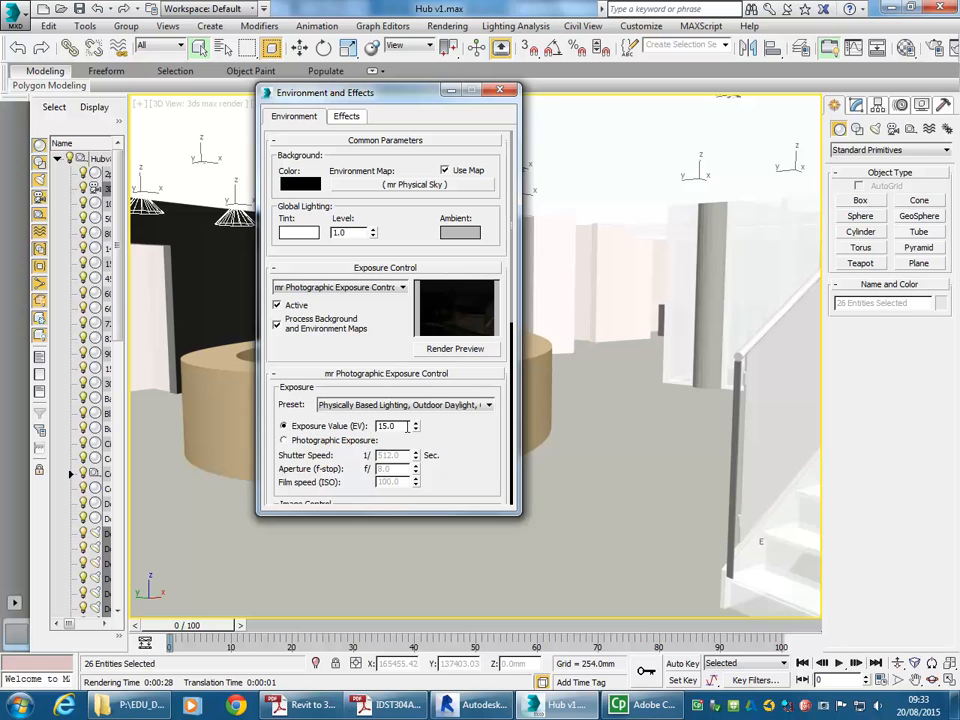
- Set the exposure value (EV) to 10, comparing the preview against 11, and close the environment settings
click(415, 429)
click(416, 429)
click(416, 429)
click(416, 429)
click(416, 429)
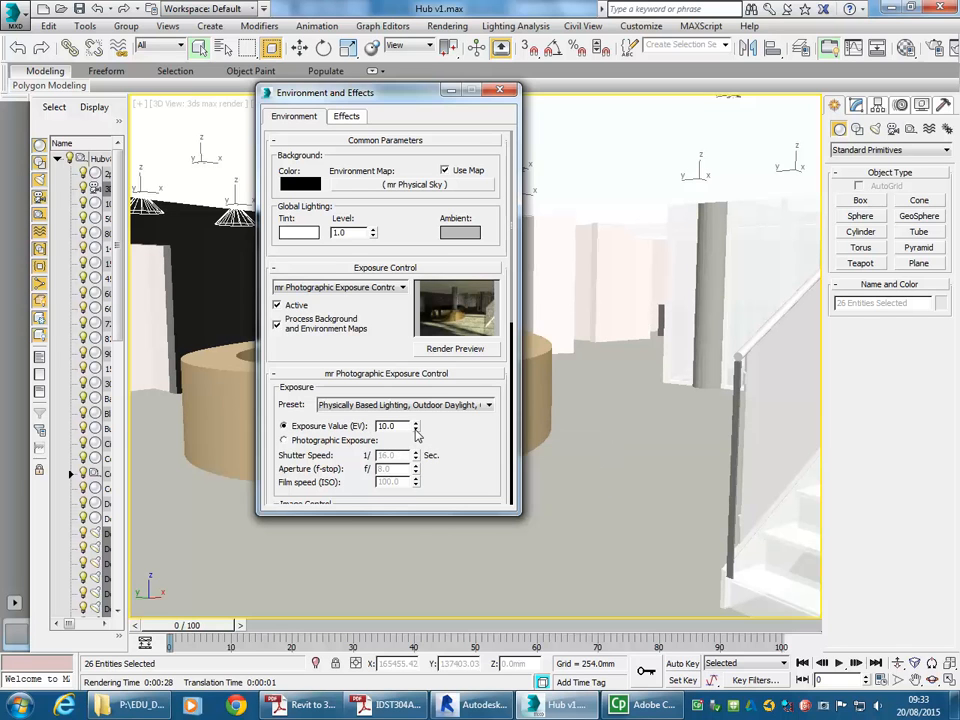
click(415, 424)
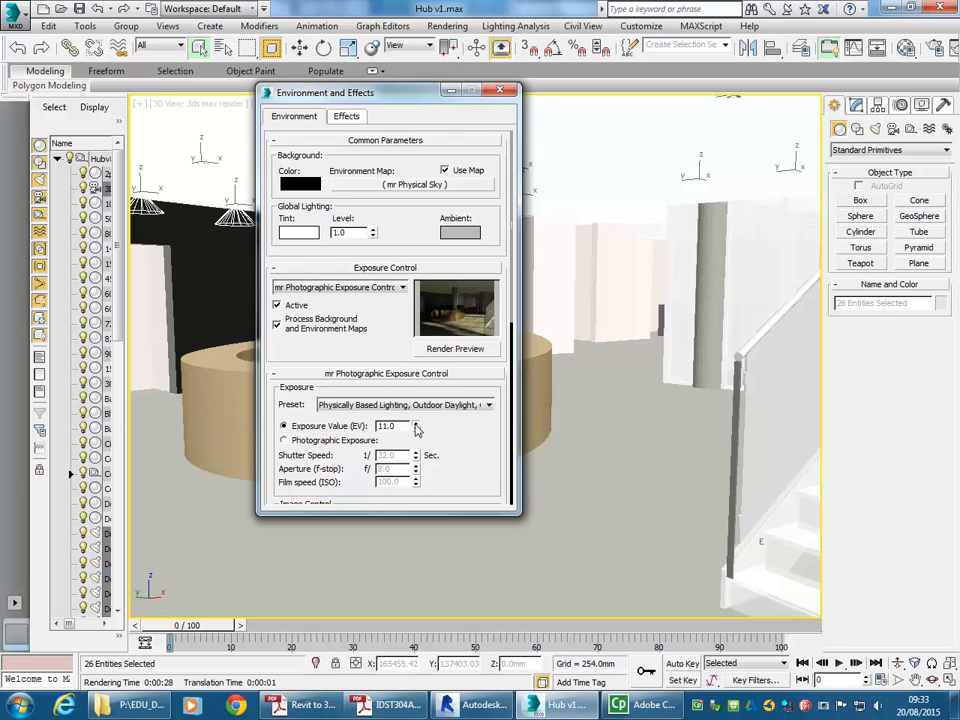
click(416, 429)
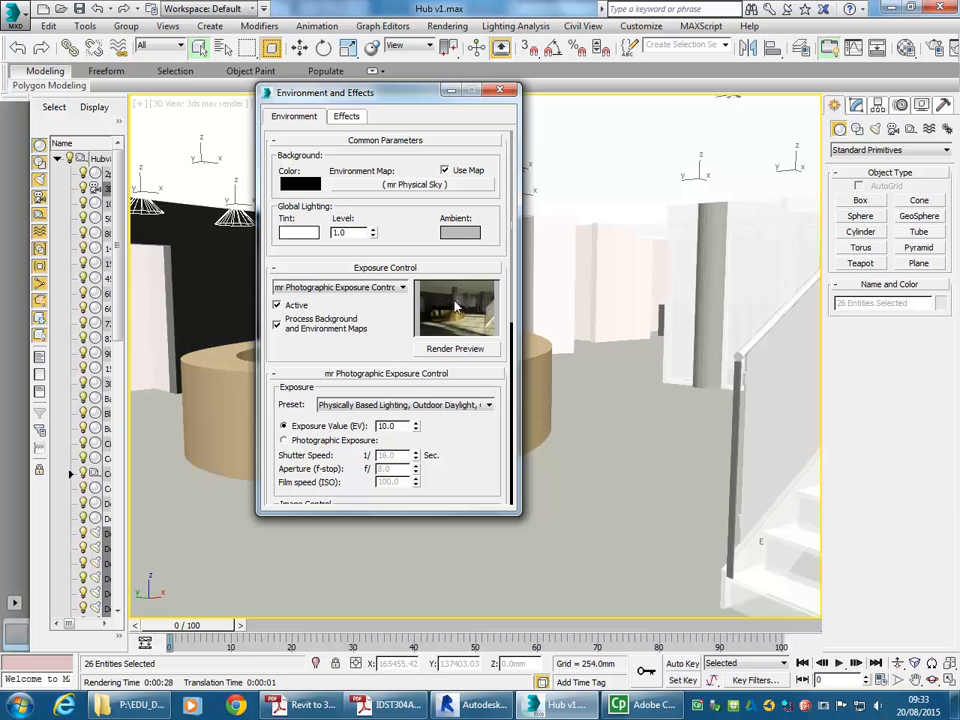
click(415, 424)
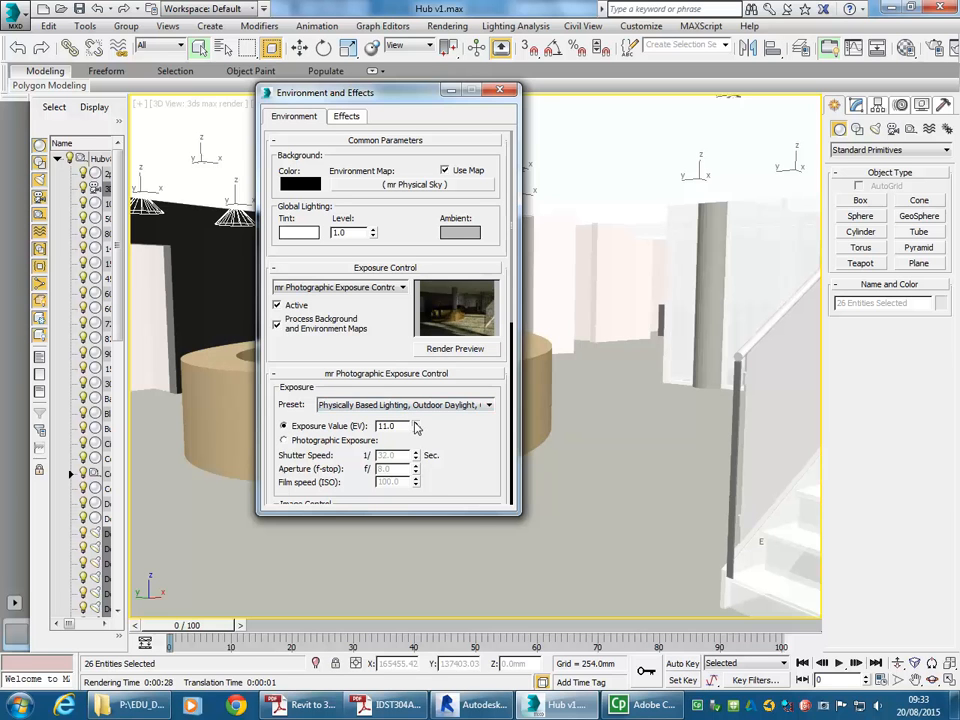
click(416, 429)
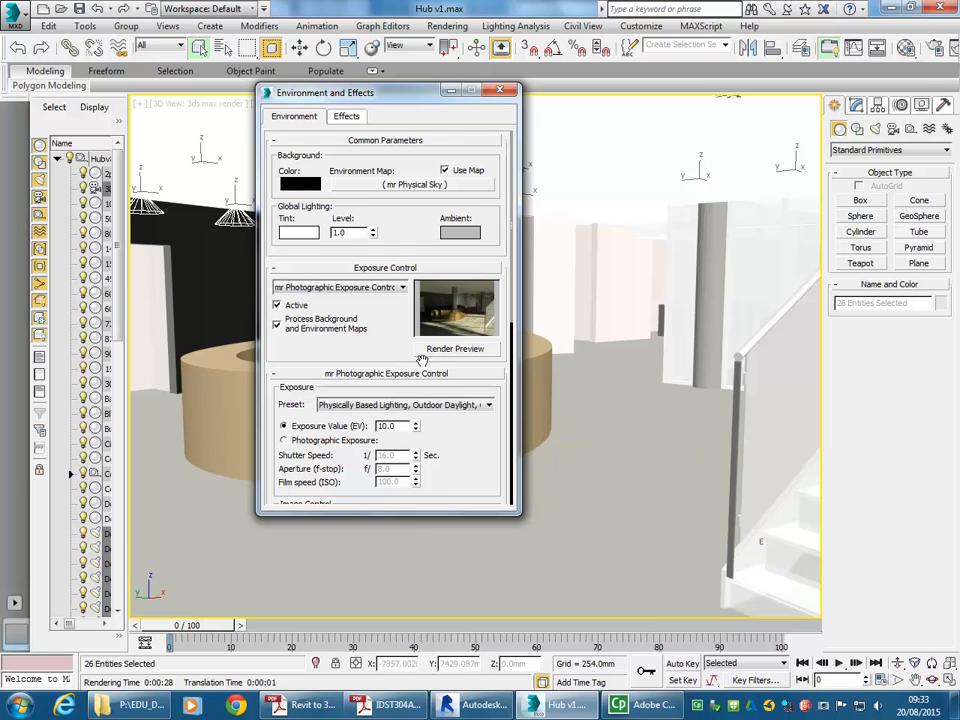
click(500, 91)
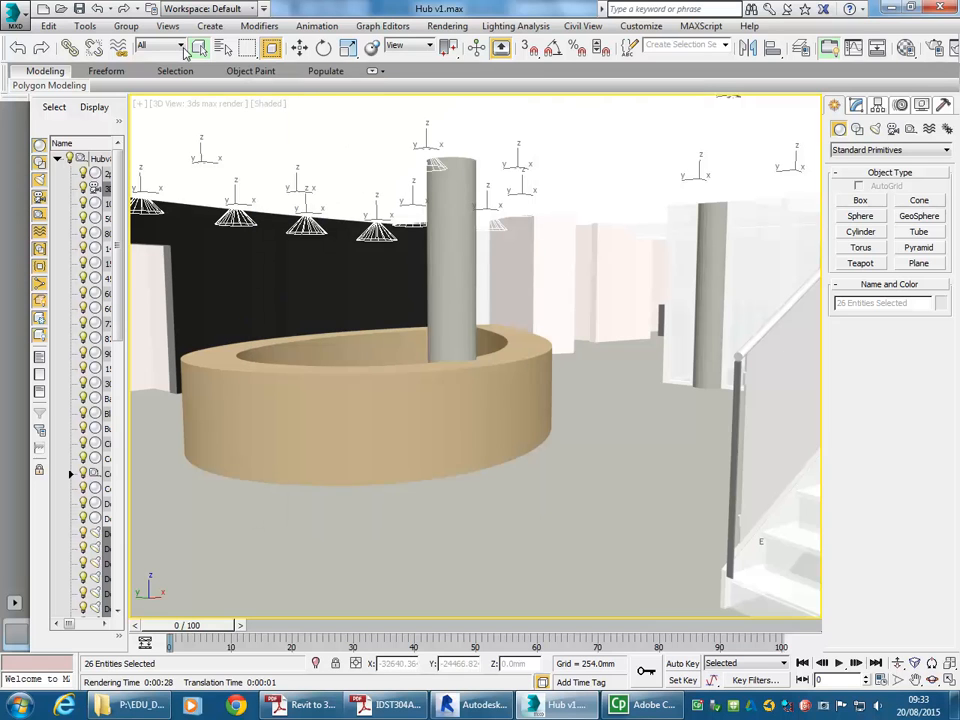
- Turn off the Downlight photometric lights in the Light Lister and close it
click(85, 26)
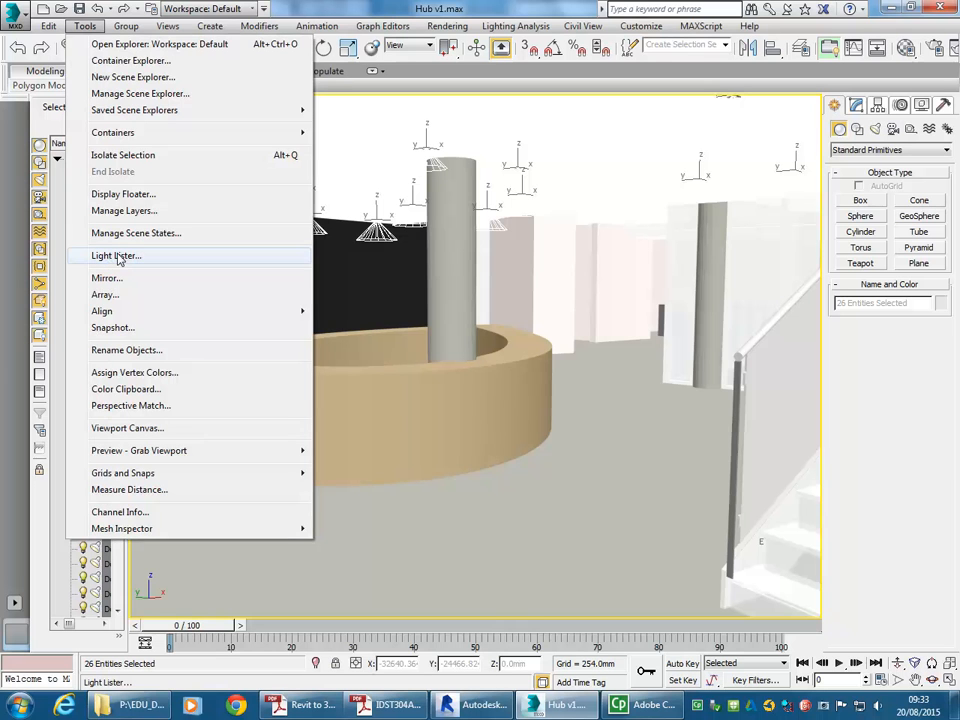
click(117, 256)
drag(375, 246, 331, 156)
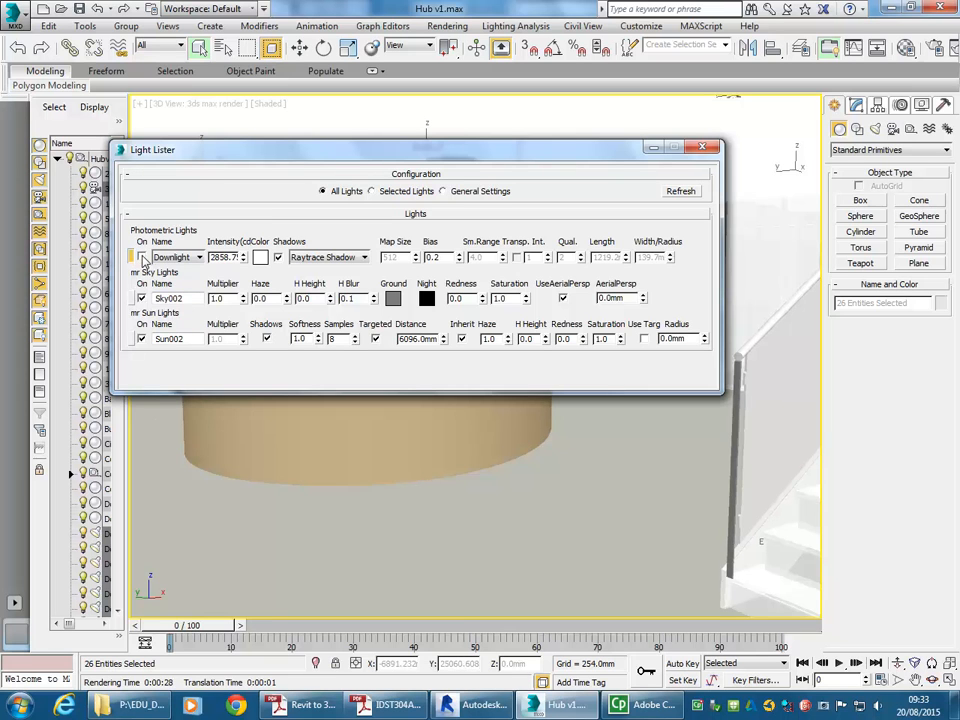
click(142, 257)
click(704, 150)
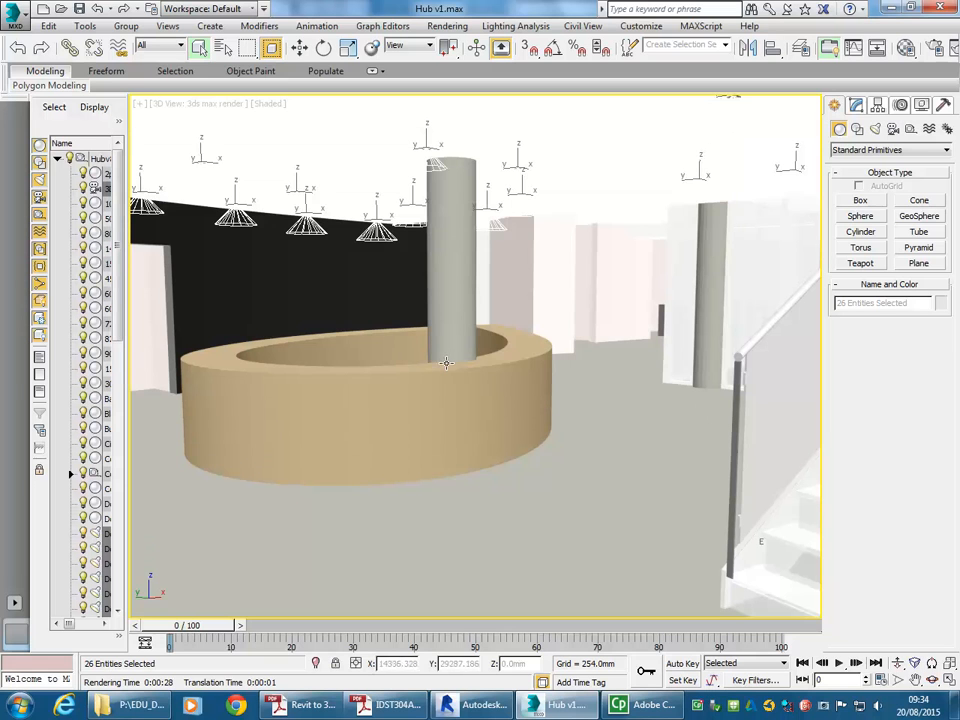
- Open the render setup and set the Final Gather multiplier to 2 in the global illumination settings
click(447, 27)
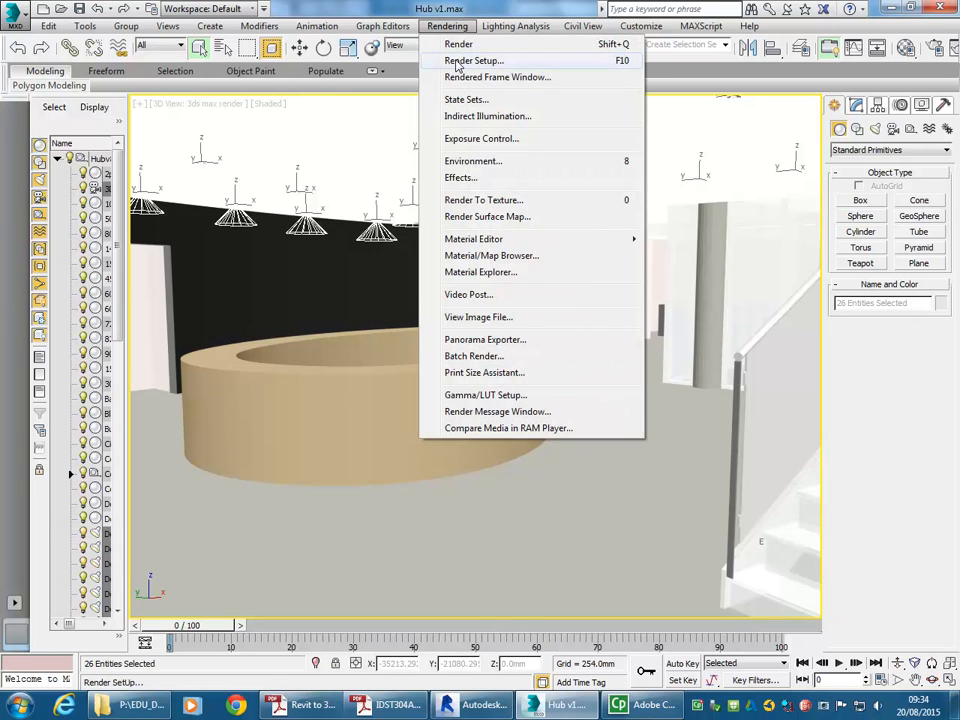
click(458, 62)
drag(184, 44, 245, 76)
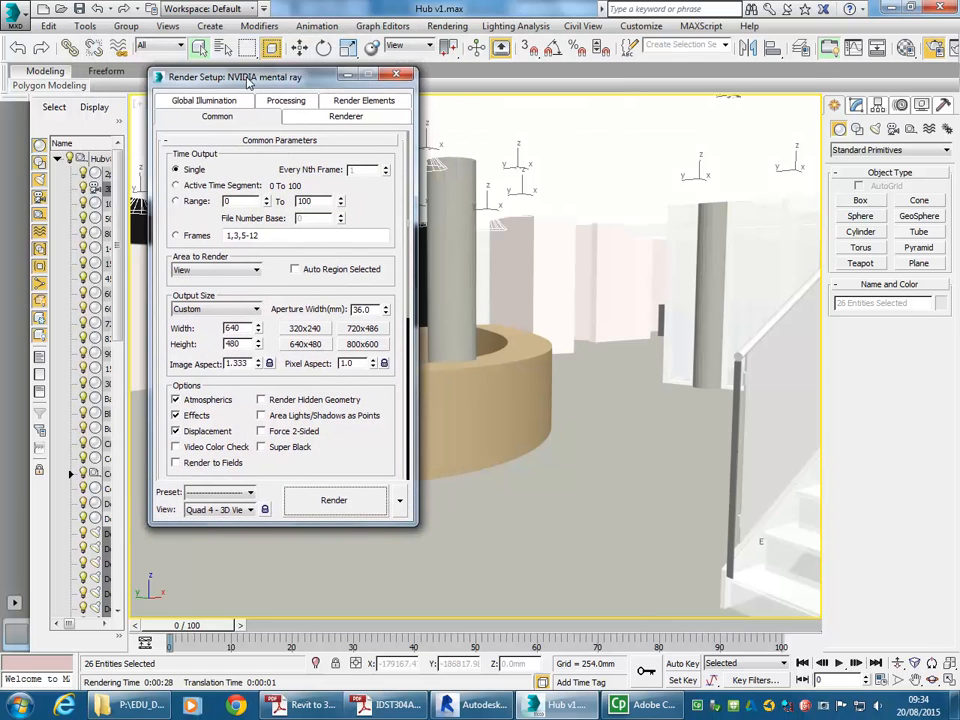
click(202, 102)
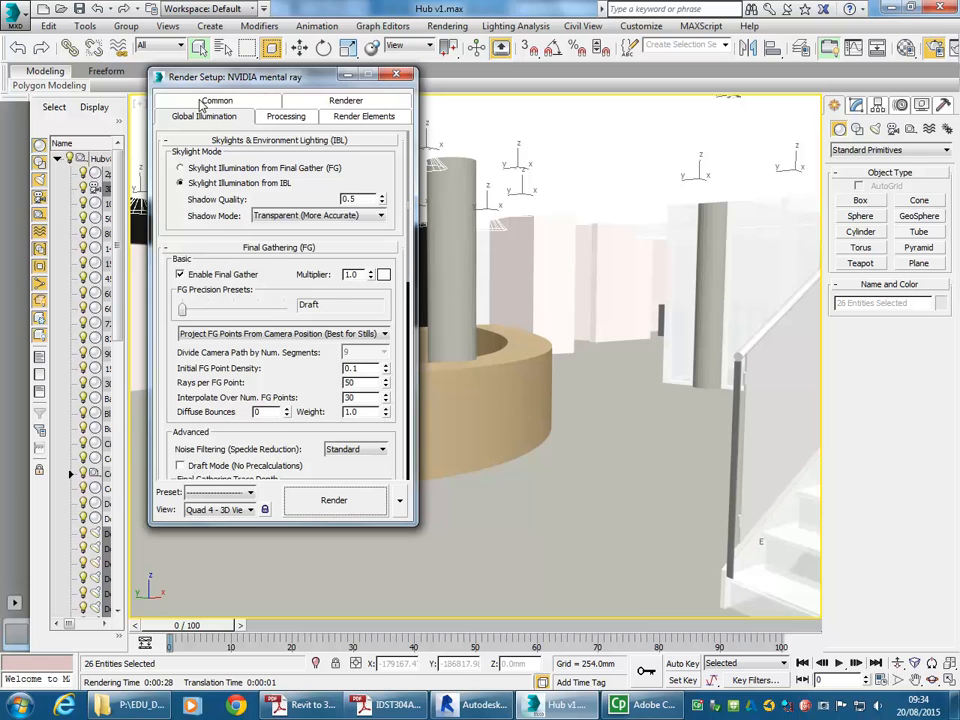
scroll(168, 250, down, 2)
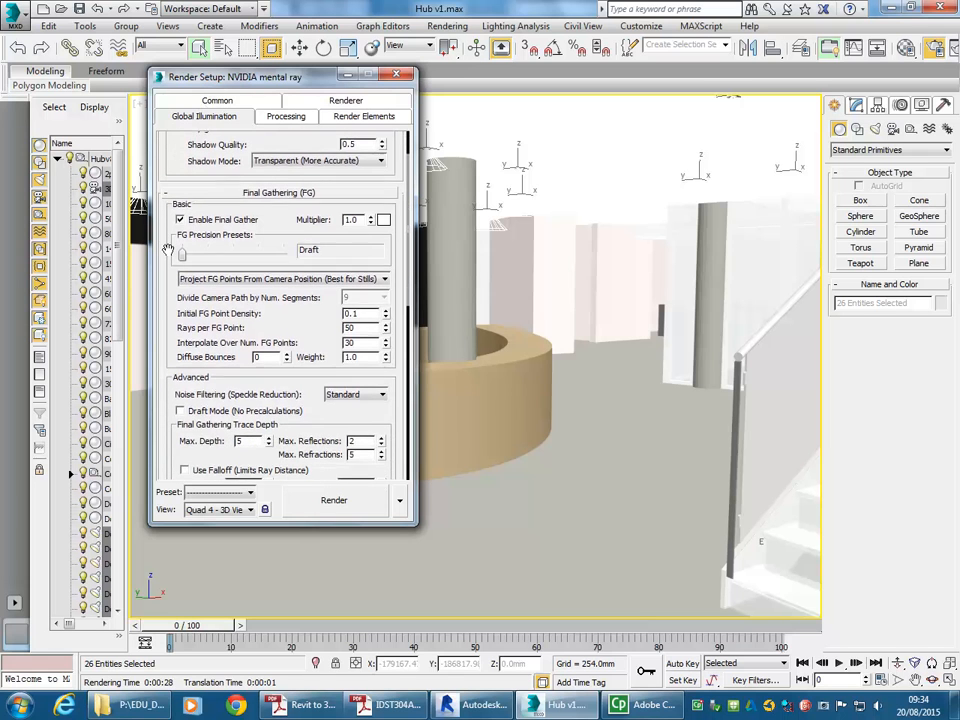
double_click(352, 219)
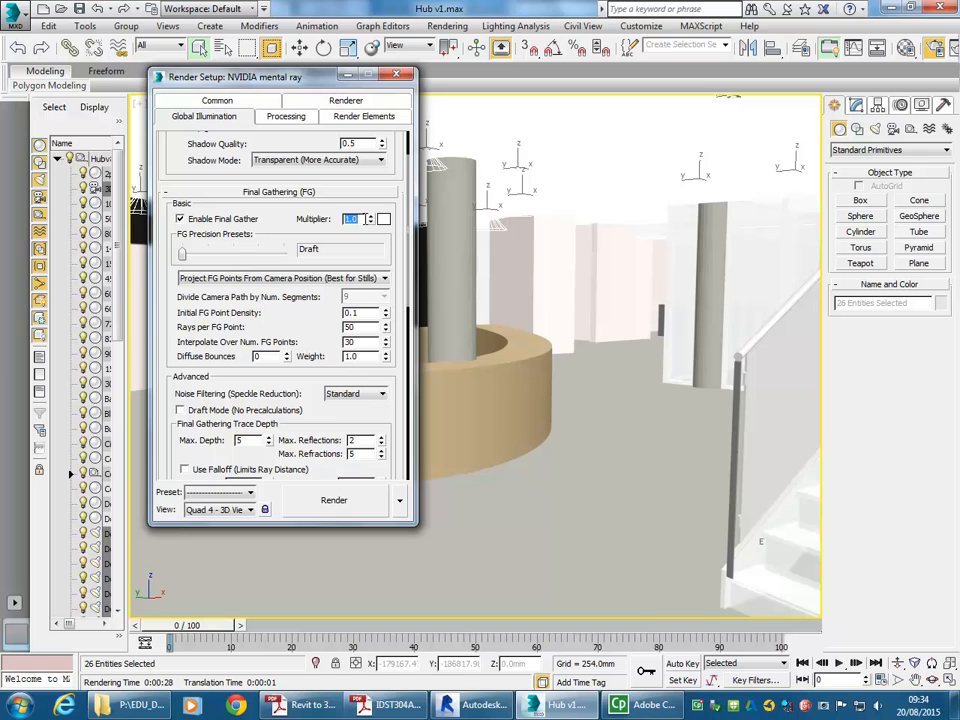
text(2)
- Expand the Caustics & Photon Mapping settings and enable Photon Mapping (GI)
scroll(171, 372, down, 5)
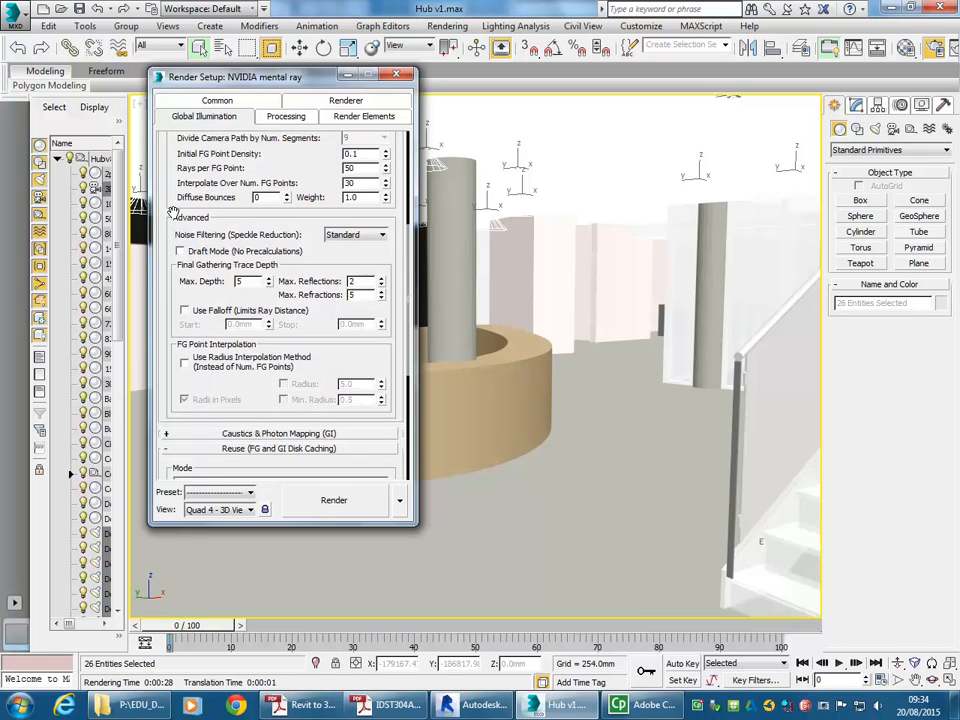
drag(176, 273, 176, 268)
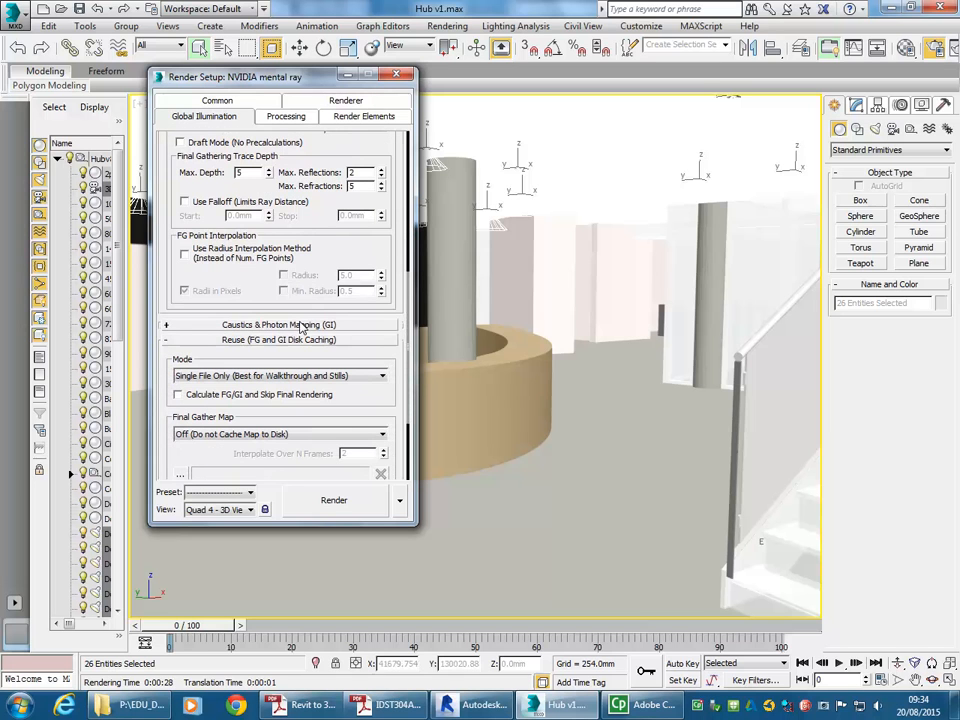
click(193, 329)
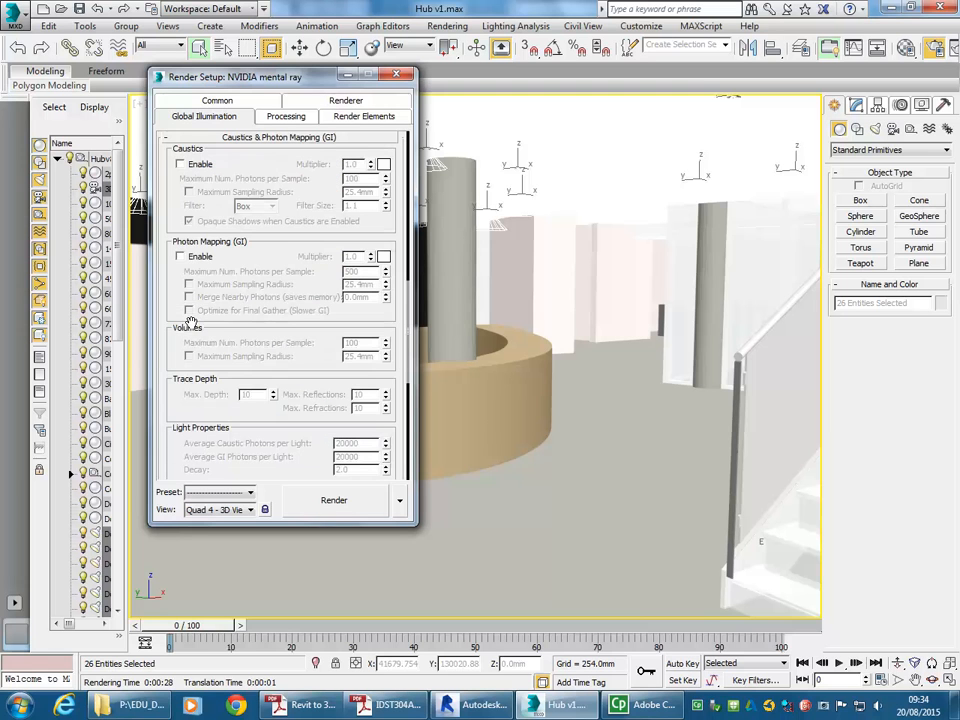
click(180, 257)
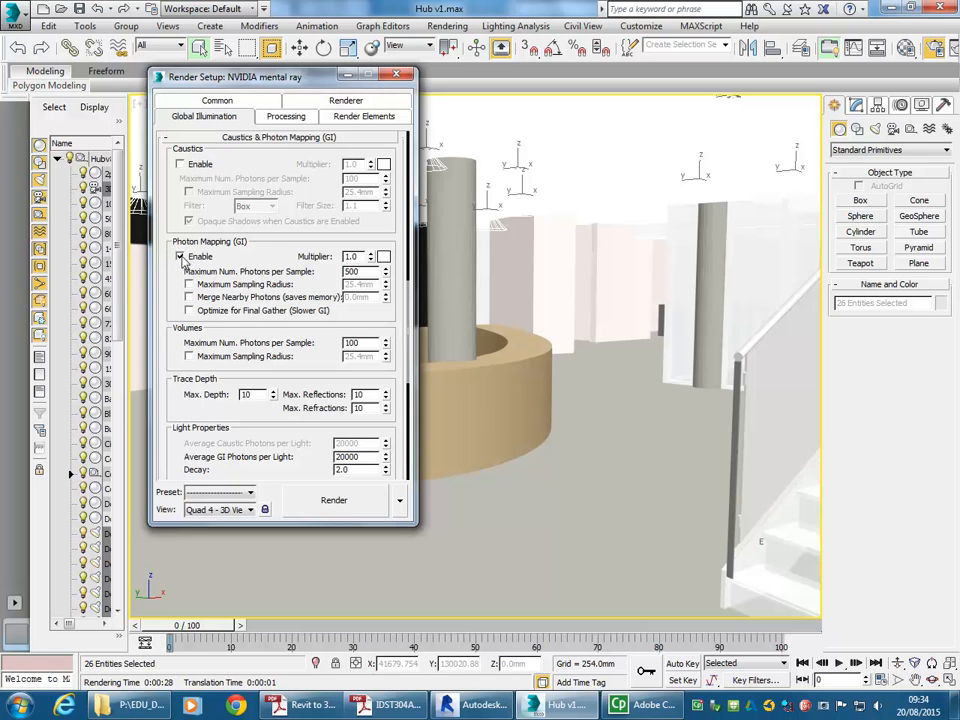
- Switch to the Revit to 3ds max PDF guide, check its photon mapping and render instructions, and return to 3ds Max
click(305, 705)
scroll(300, 350, down, 20)
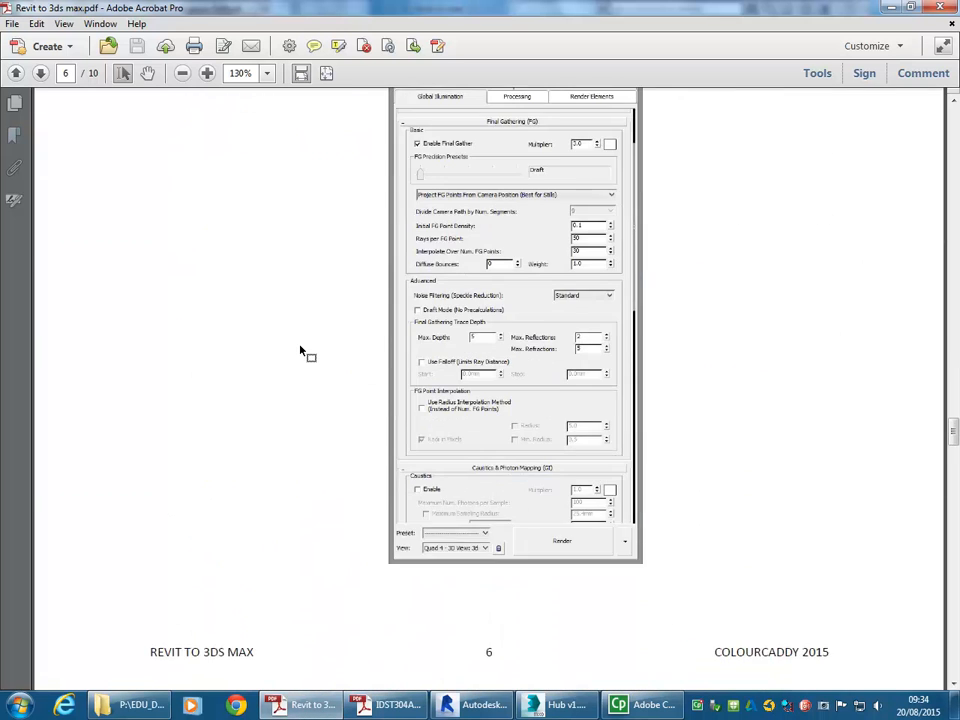
scroll(300, 350, up, 2)
scroll(650, 368, down, 20)
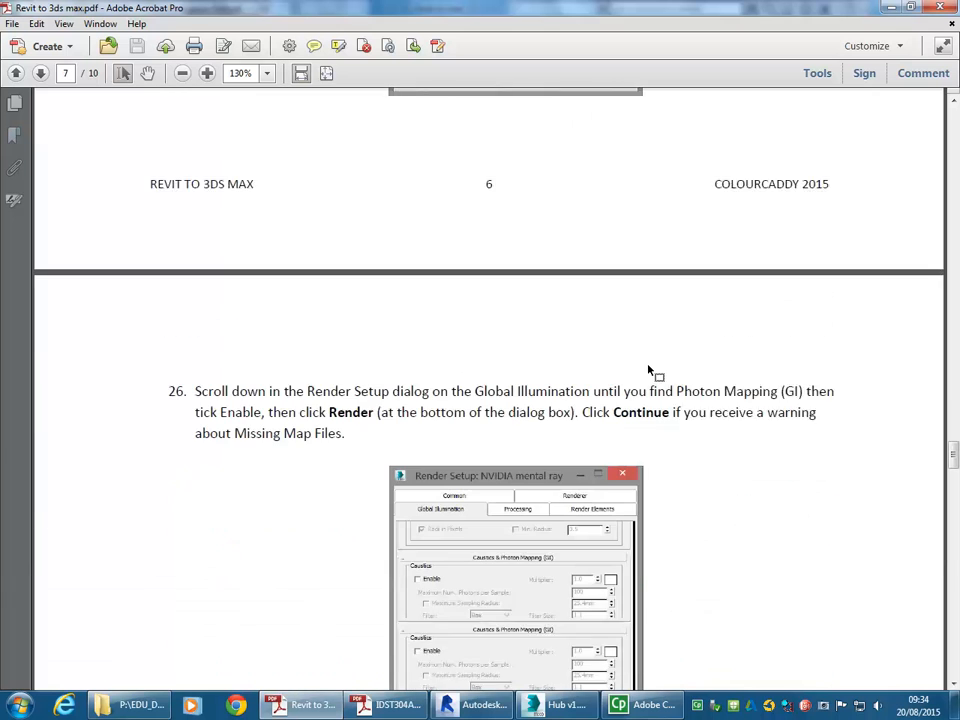
scroll(736, 316, down, 1)
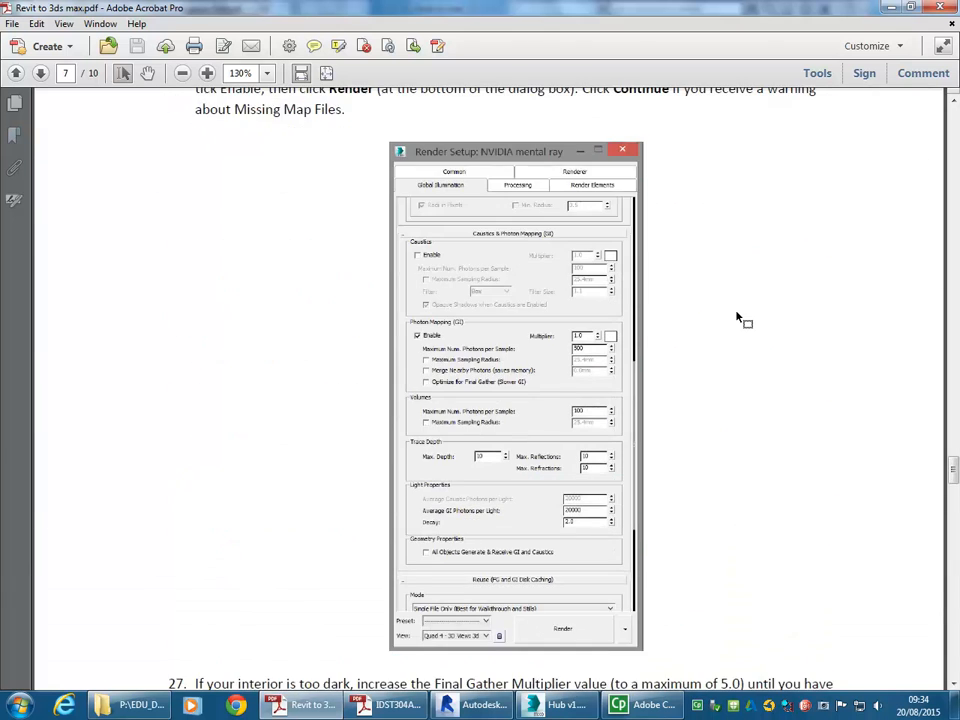
click(891, 8)
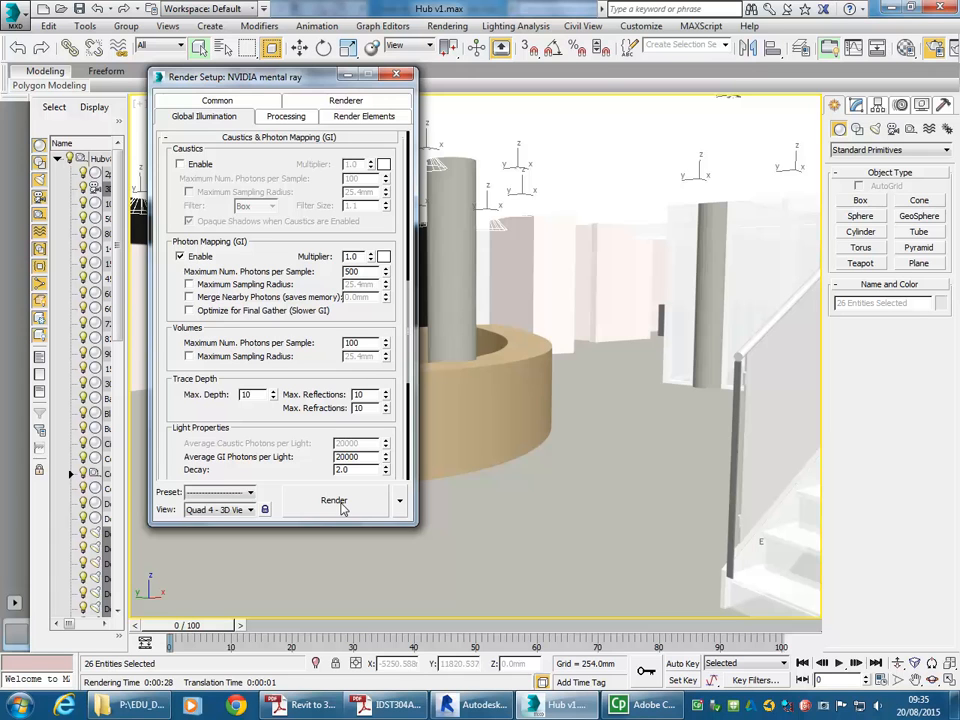
- Start rendering the camera view and move the rendered frame and progress windows apart so both can be read
click(334, 501)
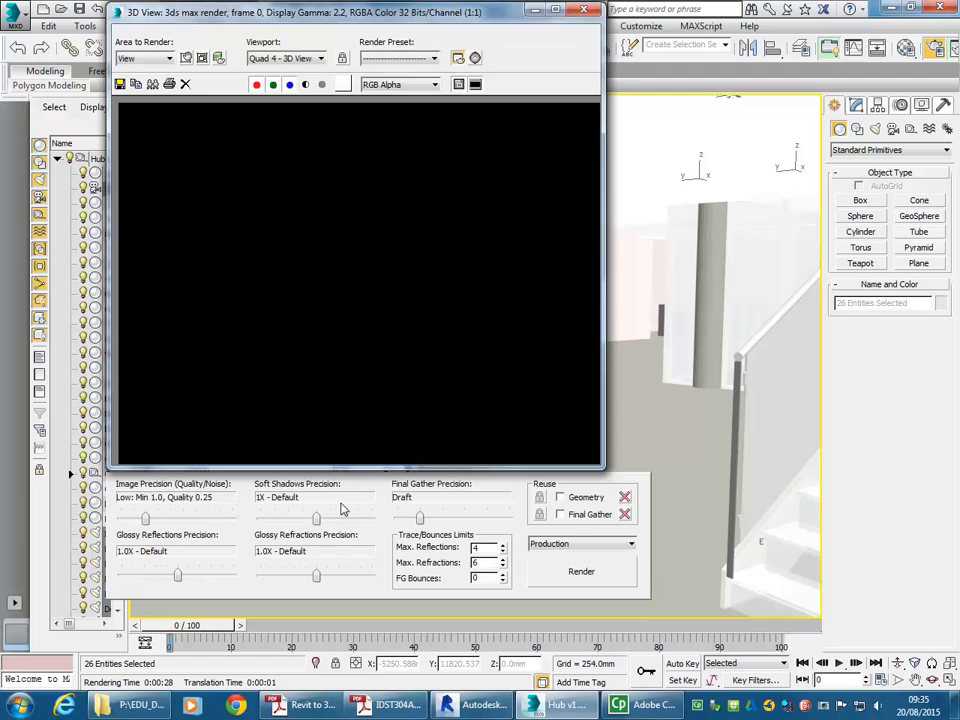
drag(307, 13, 529, 41)
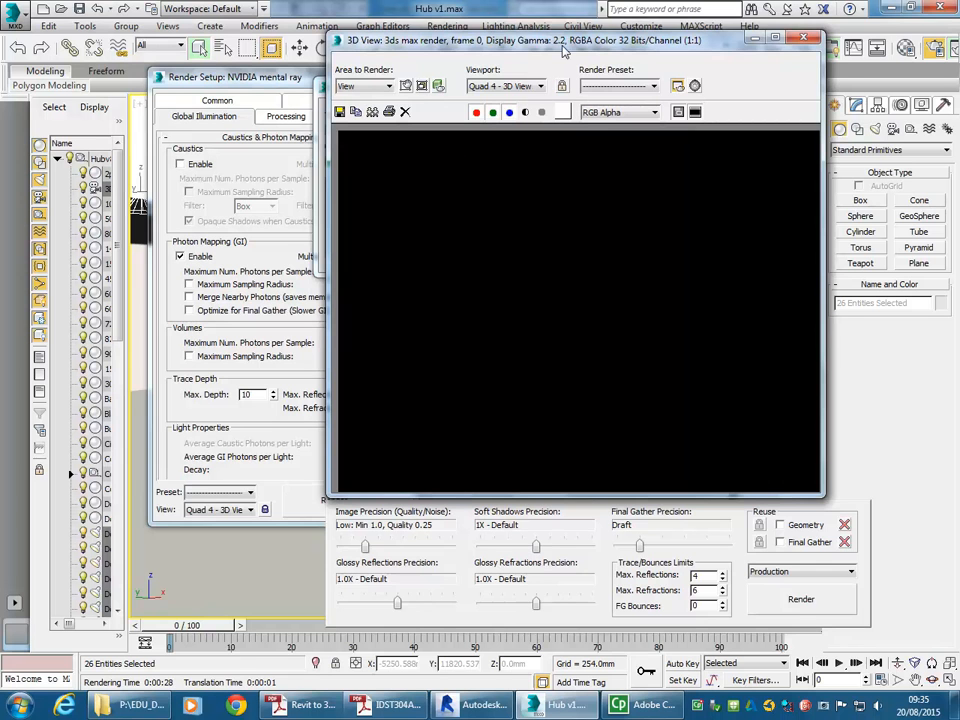
drag(562, 48, 612, 62)
drag(361, 91, 138, 114)
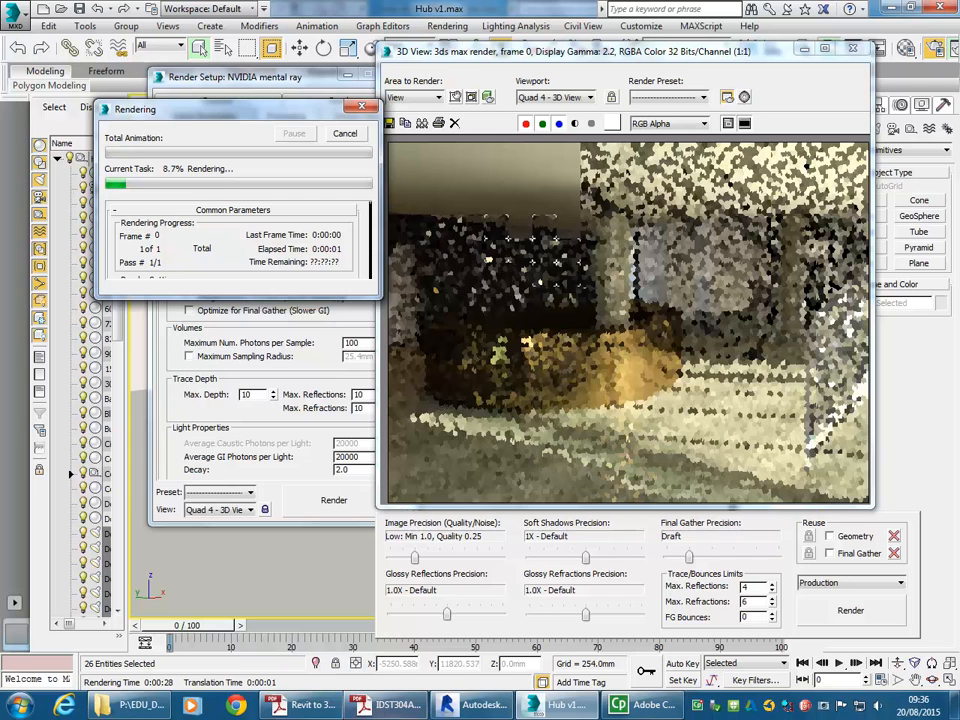
- Read the PDF guide's advice on brightening a dark interior, return to 3ds Max and cancel the running render
click(305, 705)
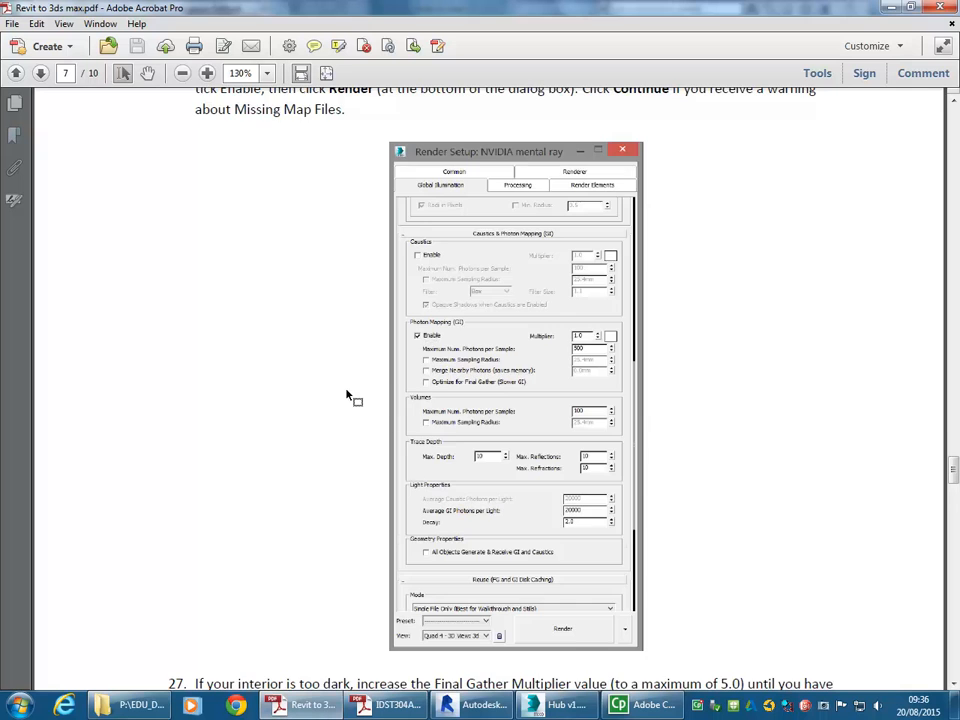
scroll(348, 397, down, 8)
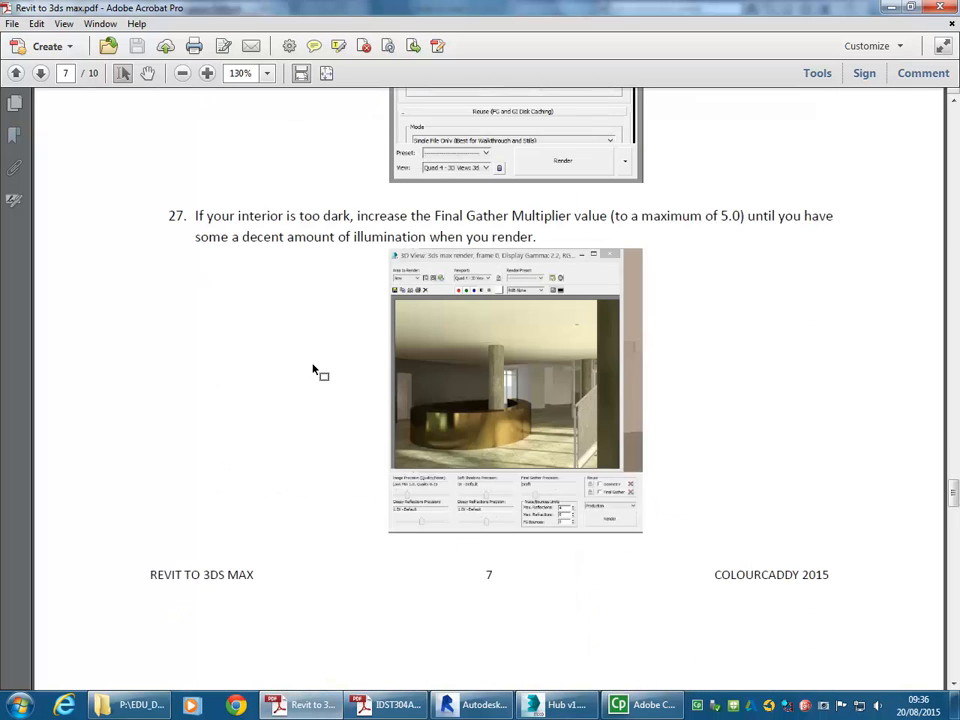
scroll(313, 370, down, 1)
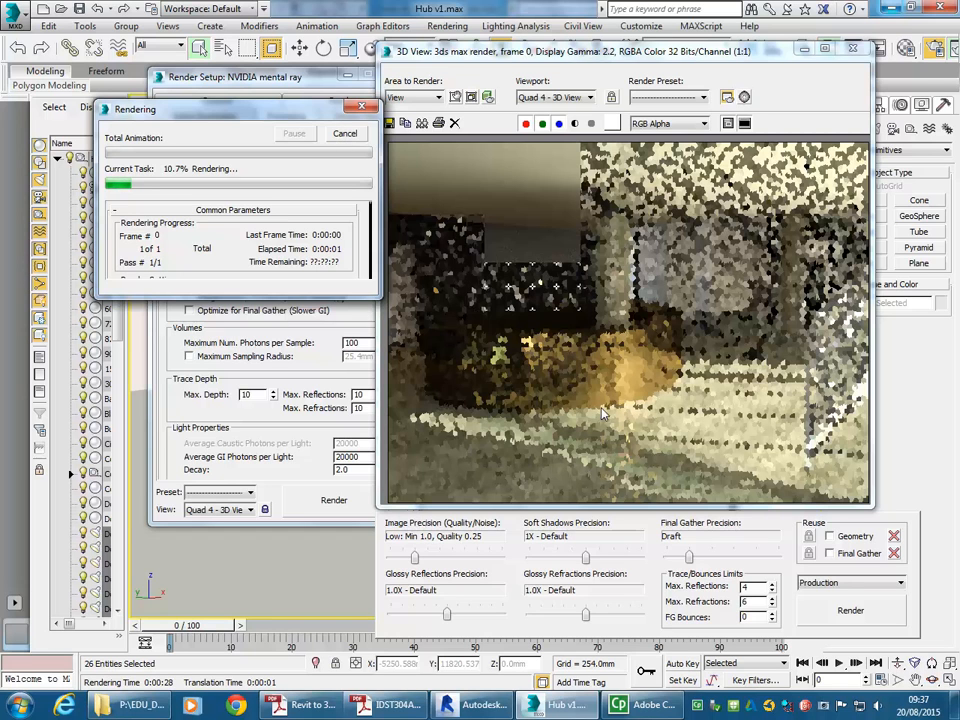
click(341, 136)
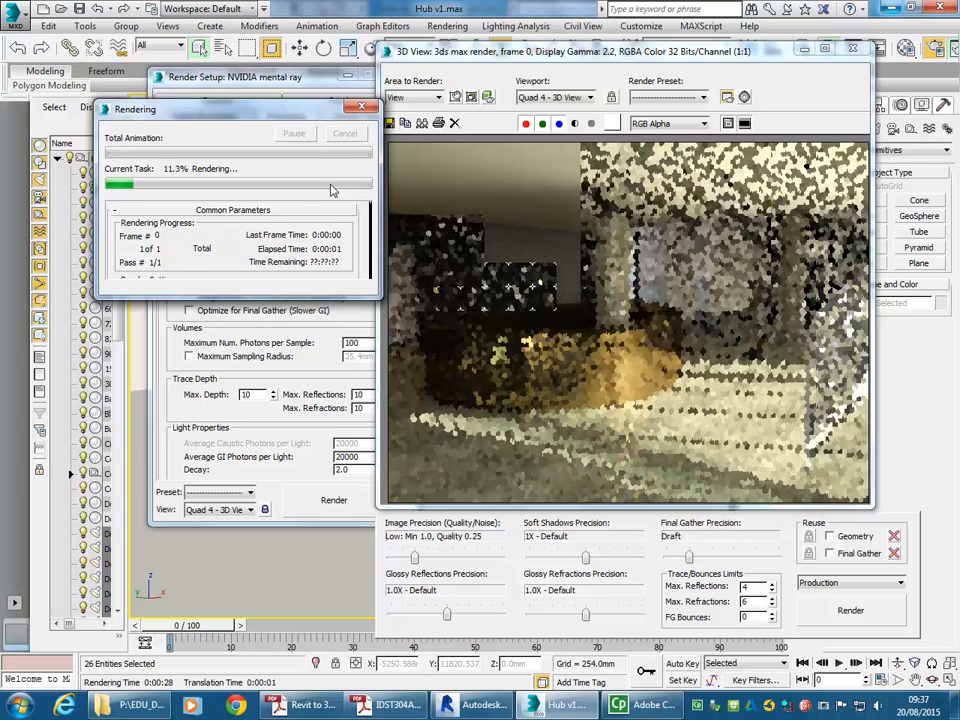
- Set the Final Gather multiplier to 4 and render the camera view again
click(285, 80)
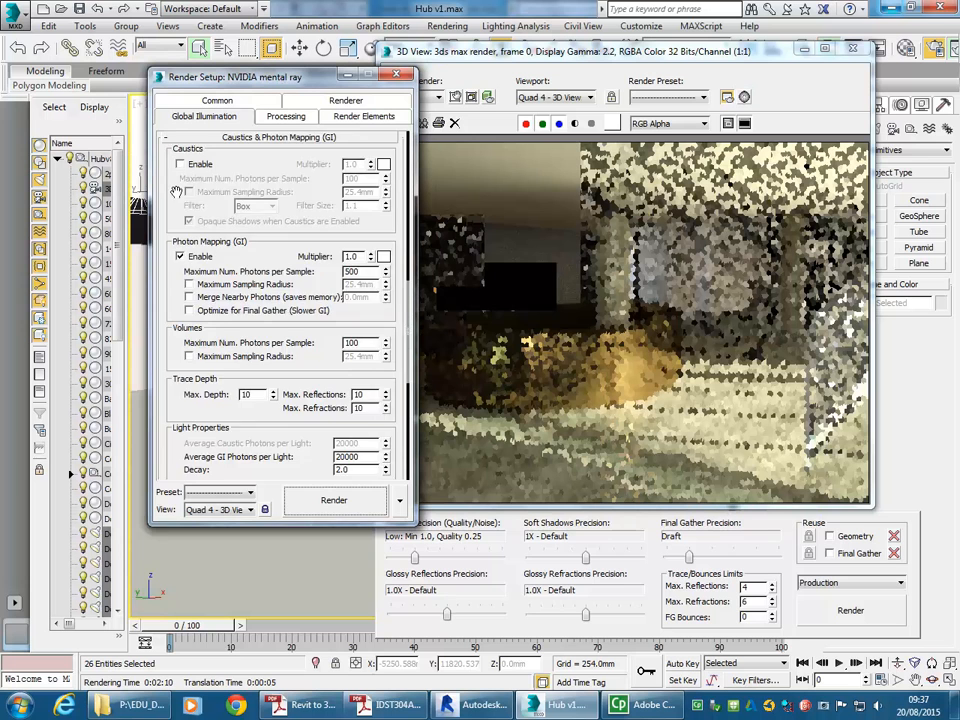
scroll(169, 162, up, 8)
scroll(169, 162, up, 8)
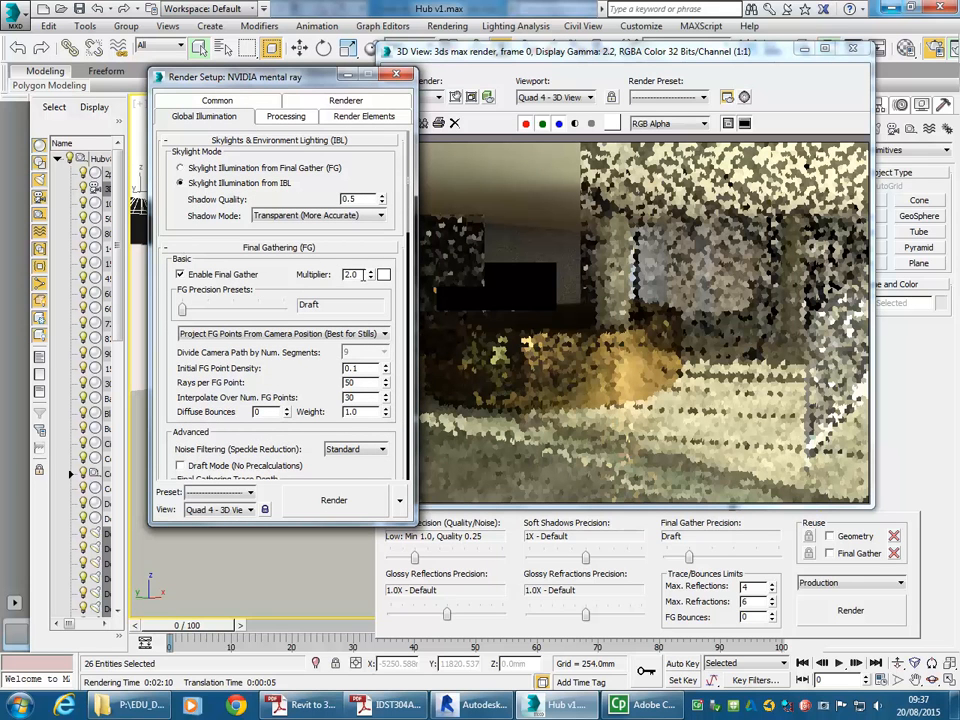
drag(363, 273, 318, 272)
text(4)
click(850, 611)
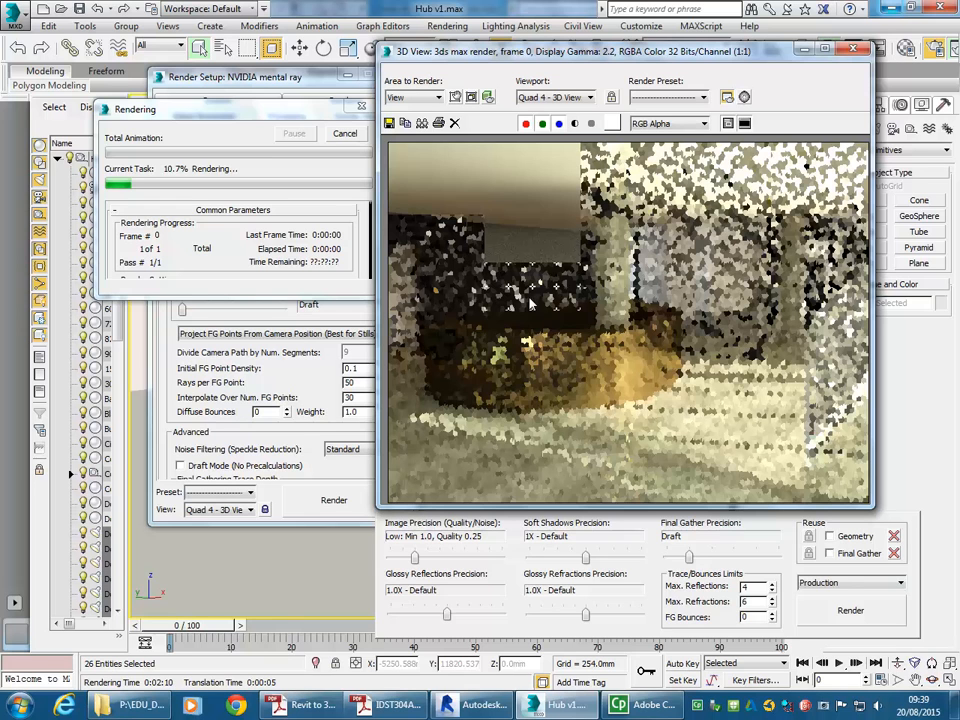
- Read the PDF guide's instructions for saving the file and setting up a night-time render, and return to 3ds Max
click(308, 705)
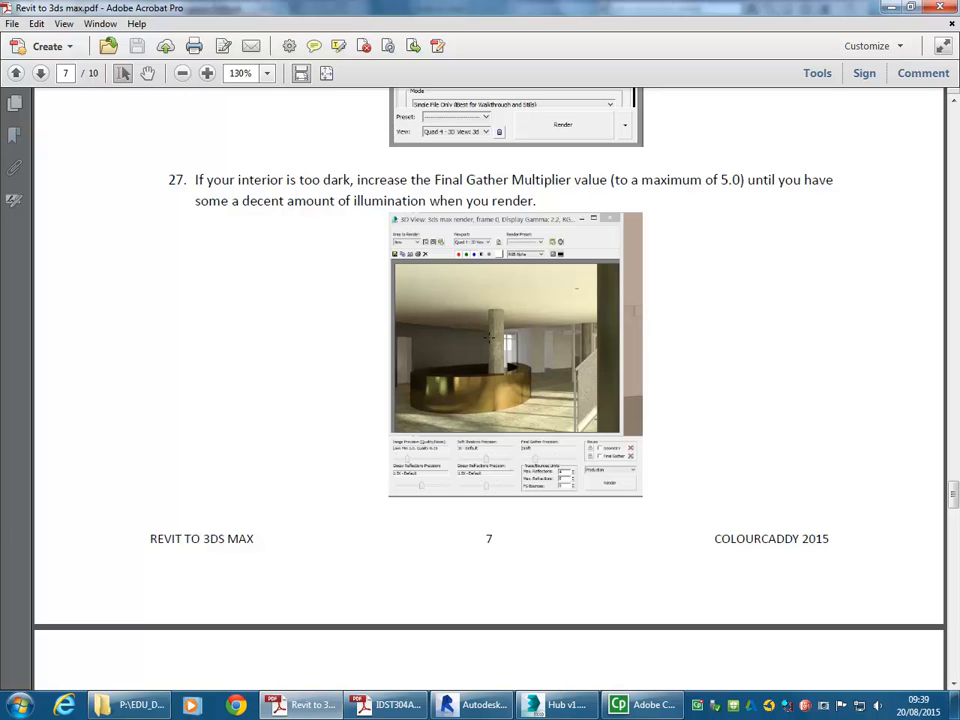
scroll(380, 422, down, 10)
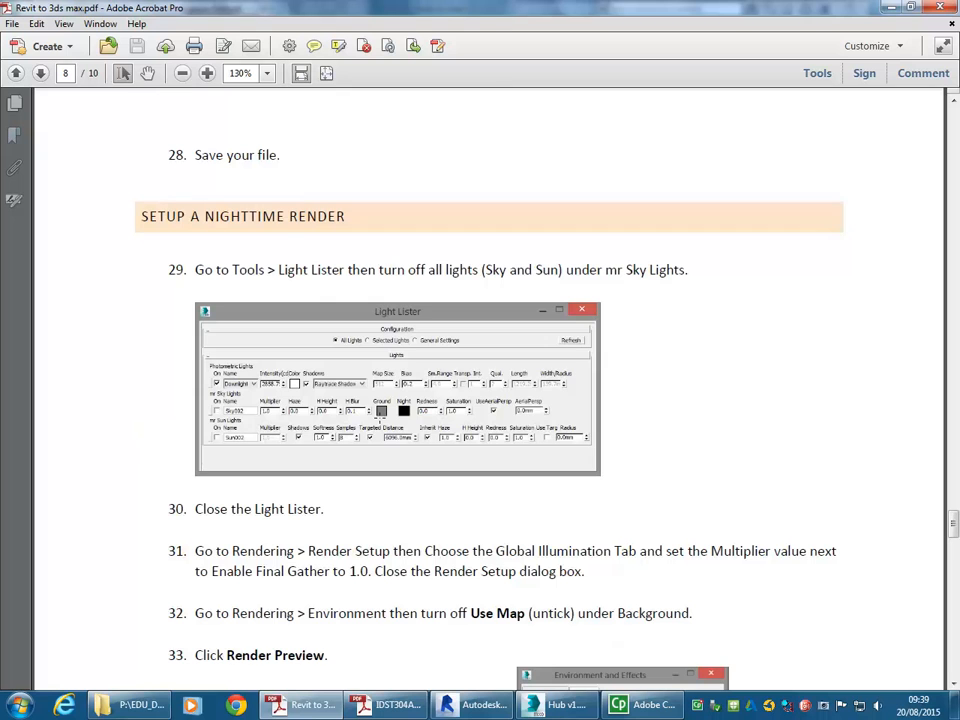
scroll(303, 296, down, 3)
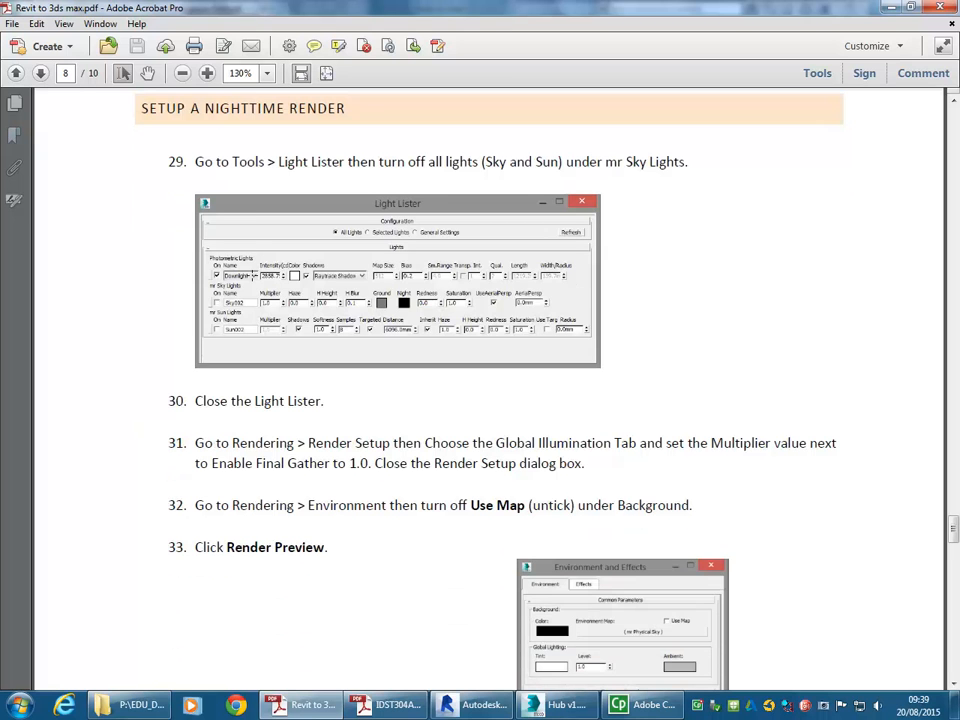
click(891, 8)
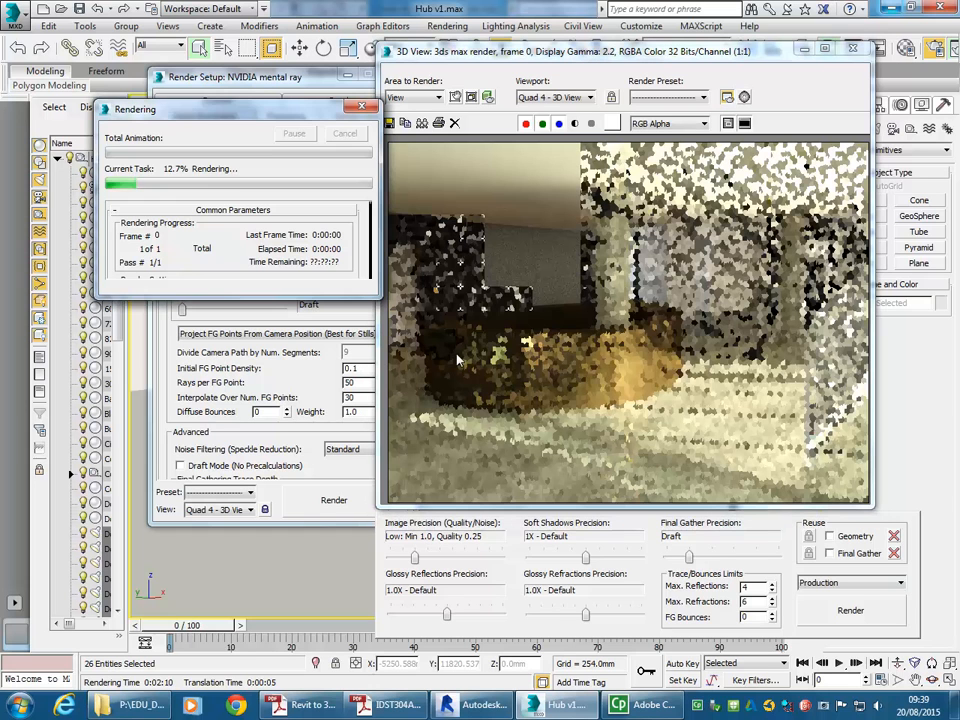
- Cancel the running render and save the Hub v1 scene
click(338, 137)
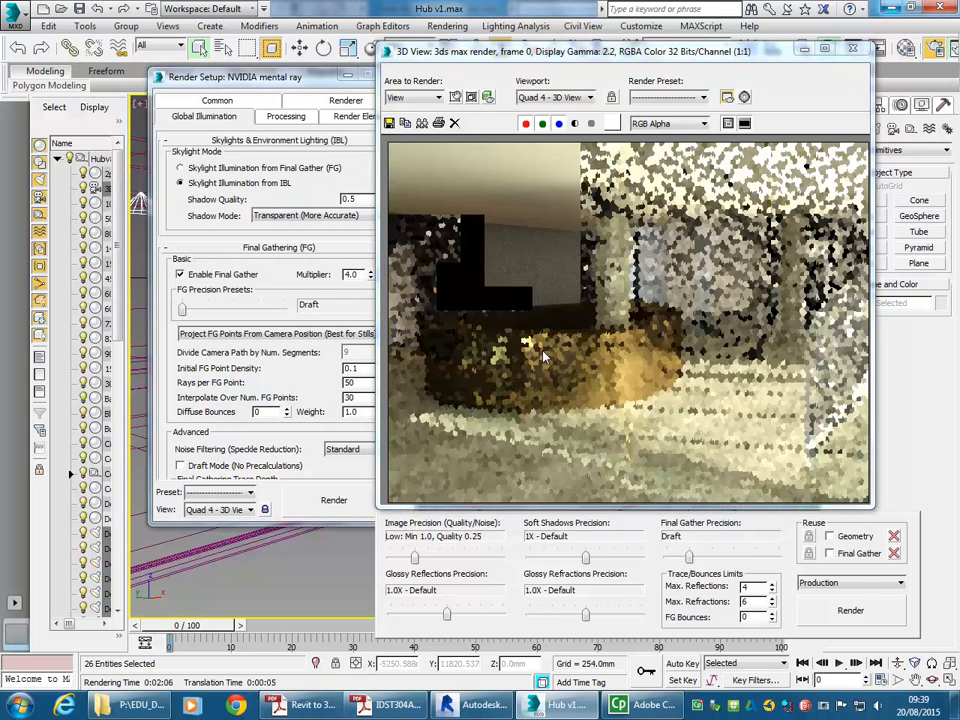
click(10, 12)
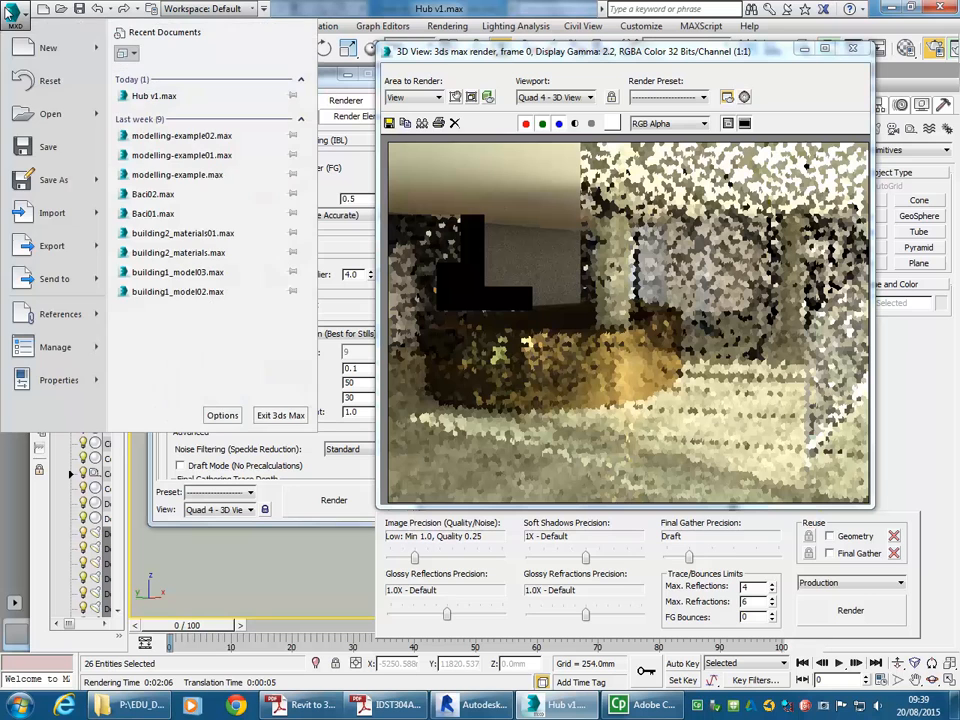
click(47, 147)
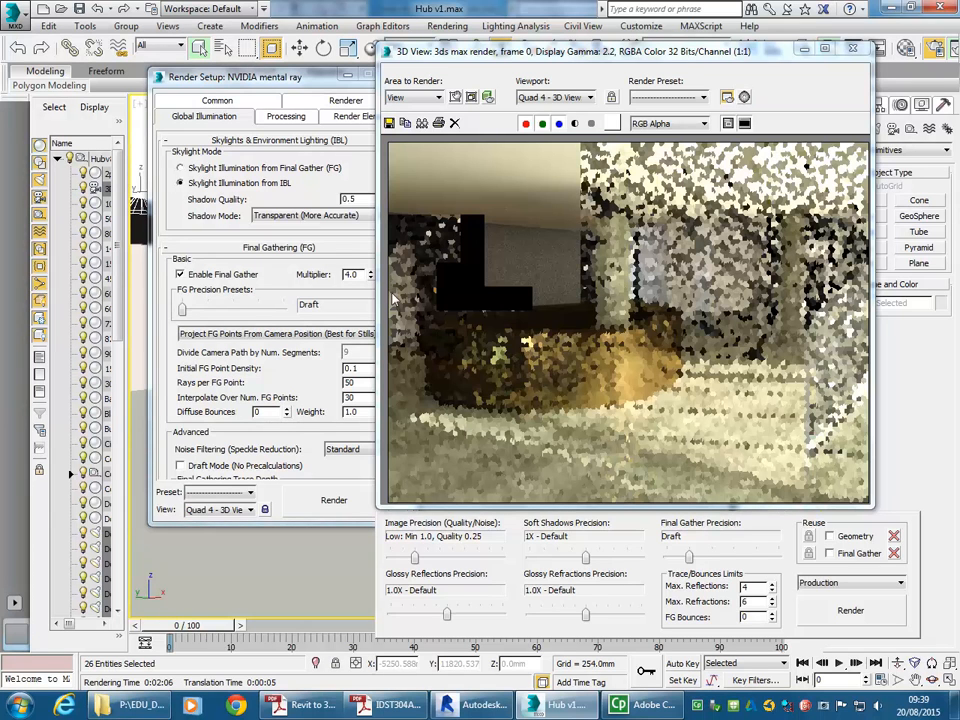
- Turn off the Sky002 and Sun002 lights in the Light Lister and close it
click(85, 27)
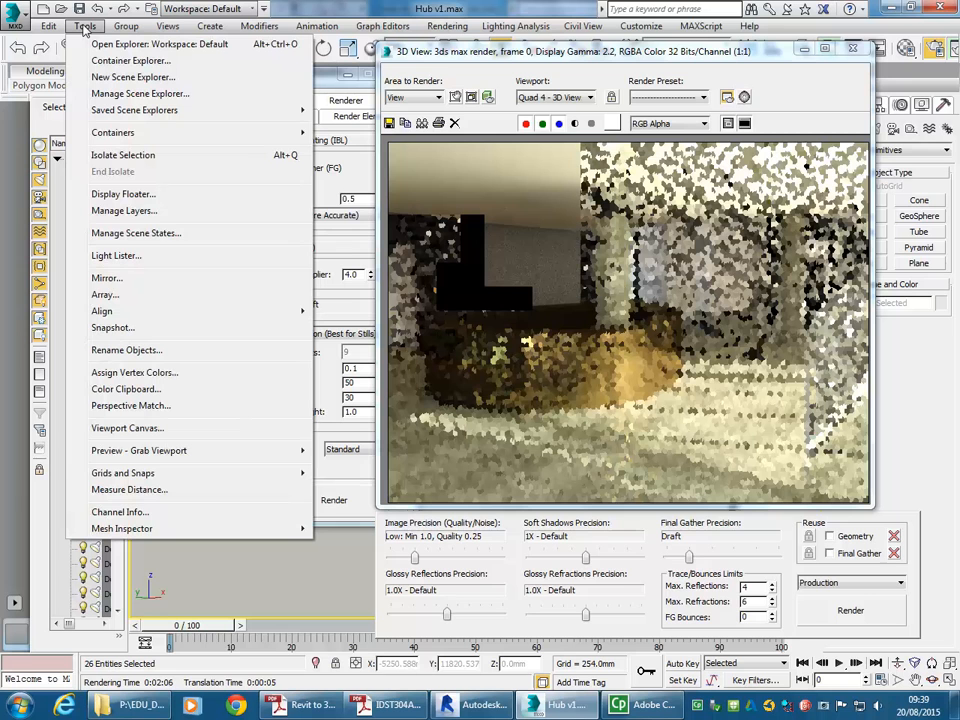
click(118, 257)
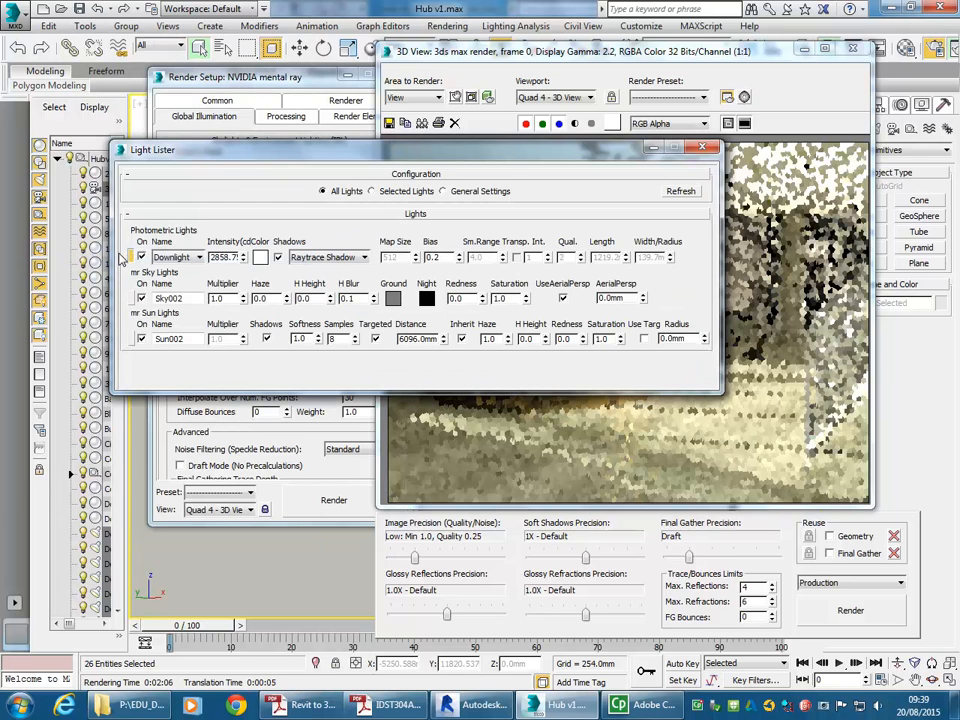
click(142, 340)
drag(516, 156, 533, 168)
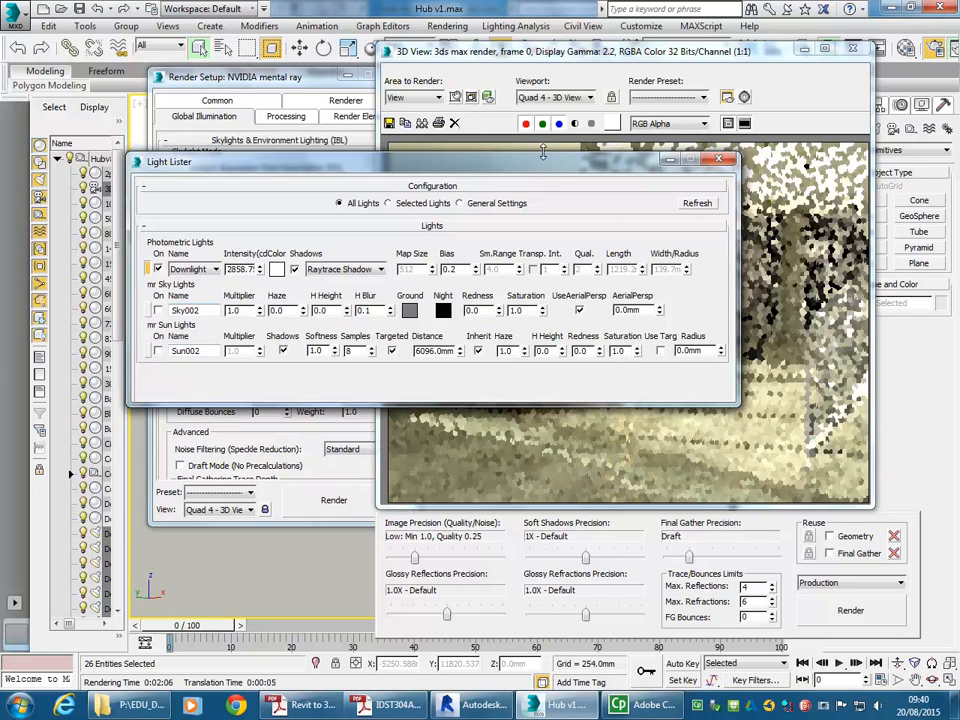
click(157, 268)
click(719, 161)
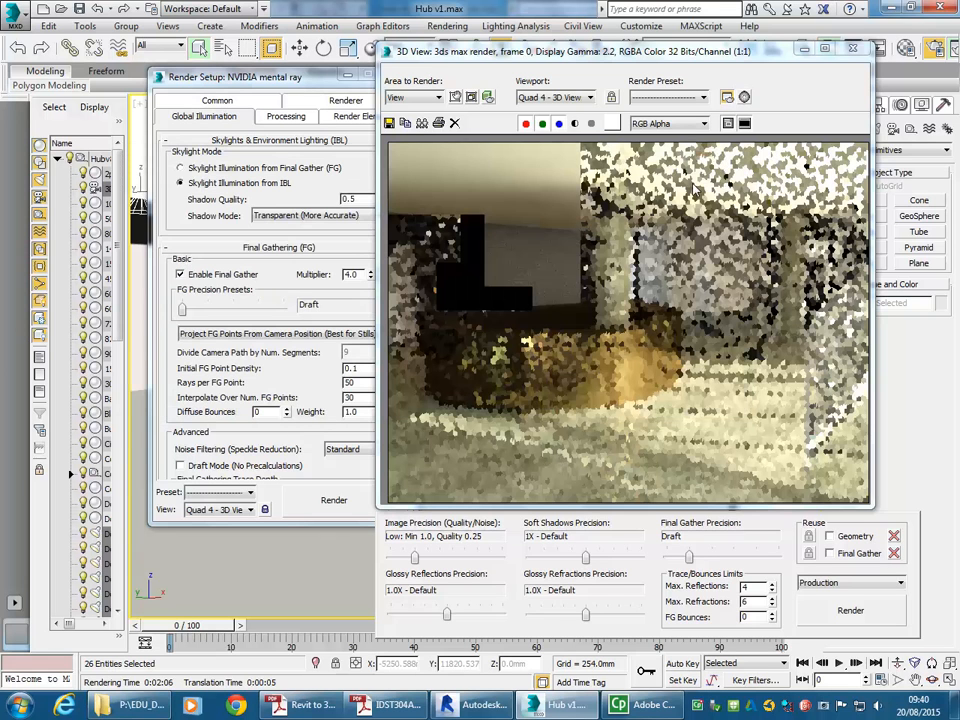
- Turn off the environment background map in Environment and Effects and render the exposure preview
click(456, 30)
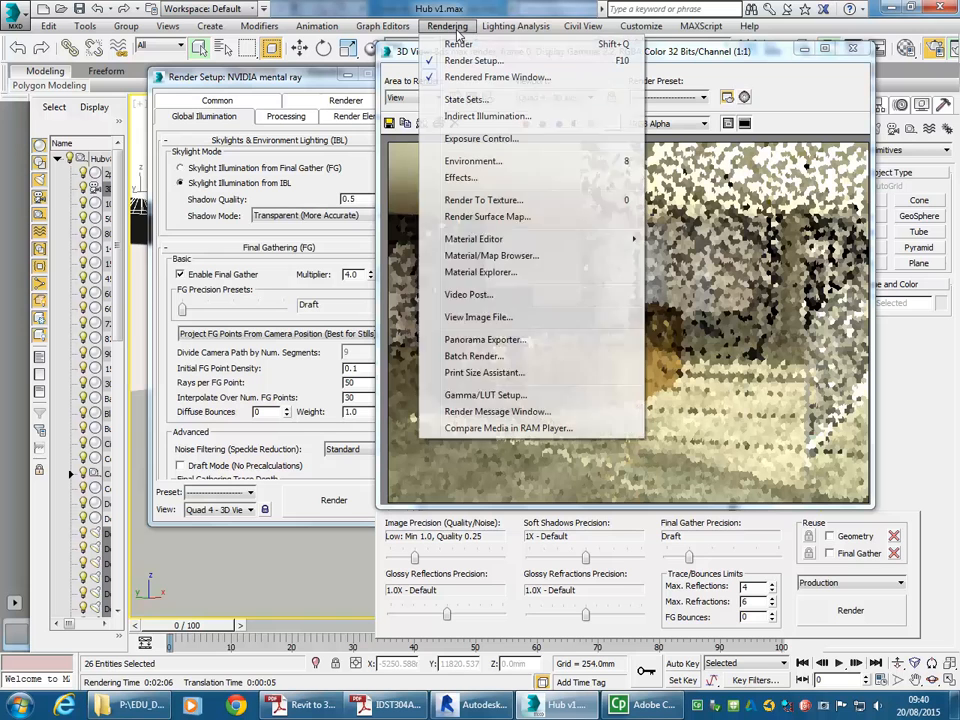
click(461, 163)
drag(389, 100, 375, 101)
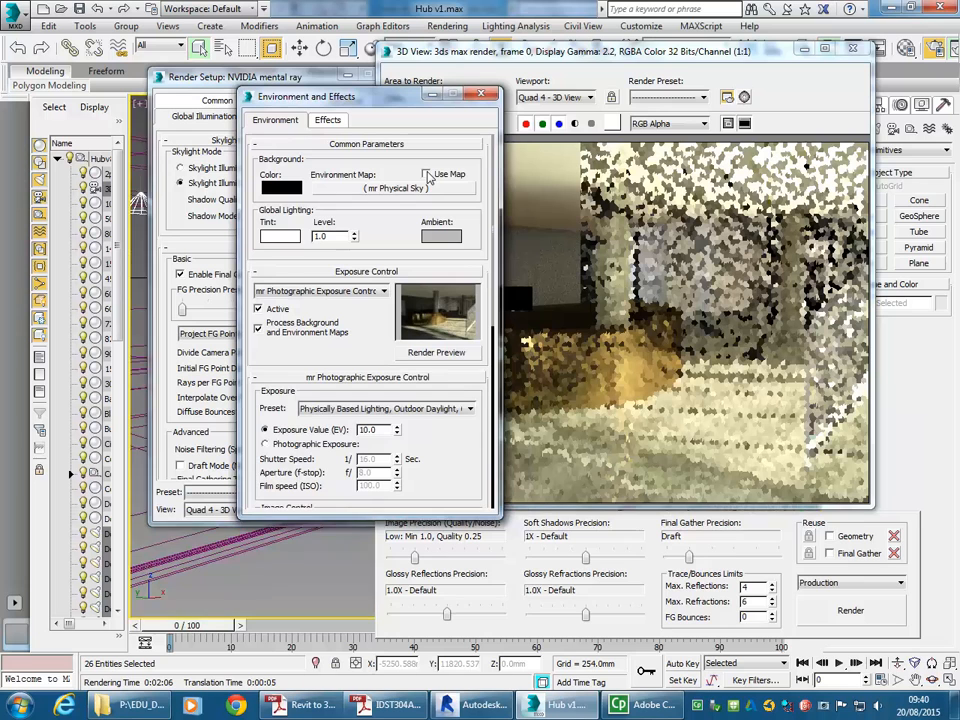
click(427, 175)
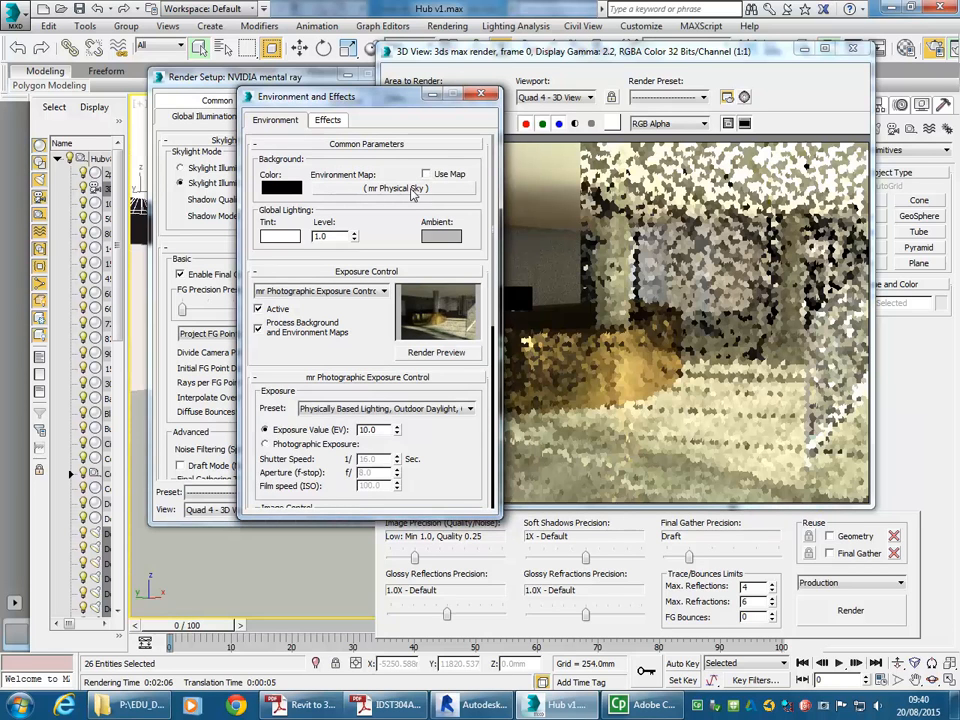
click(446, 356)
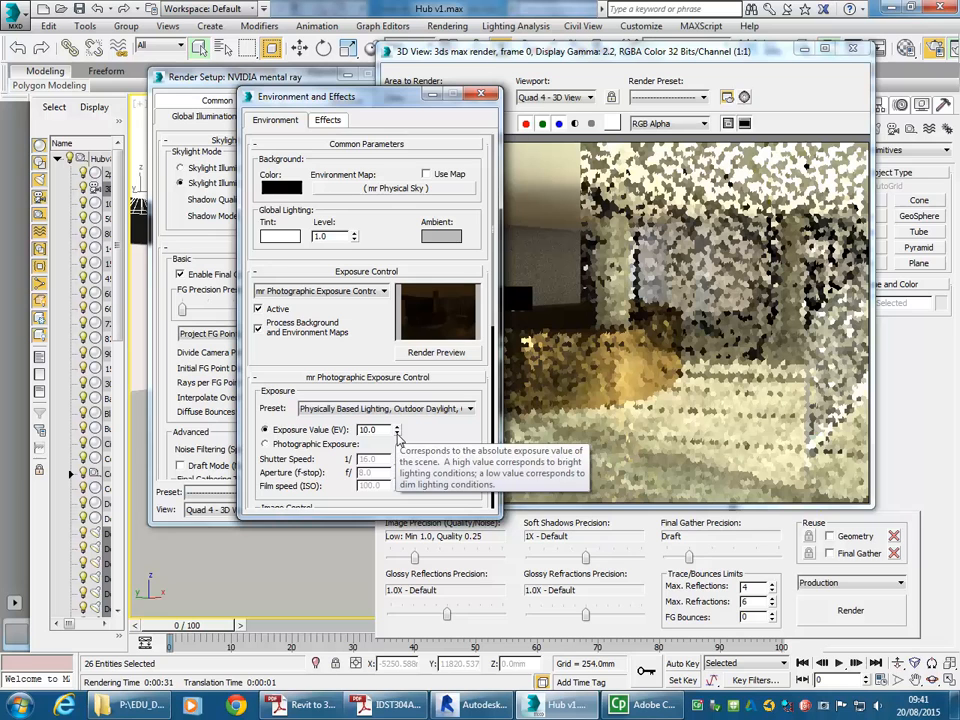
- Set the photographic exposure value (EV) to 6.0, judging the brightness in the exposure preview
click(397, 434)
click(397, 434)
click(397, 434)
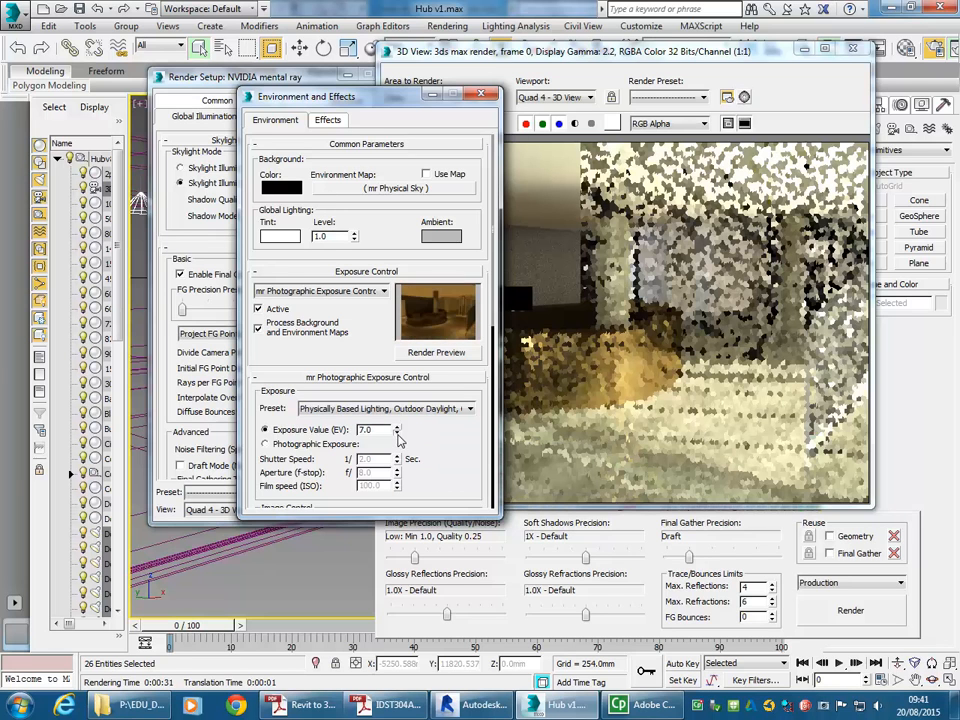
click(397, 434)
click(397, 434)
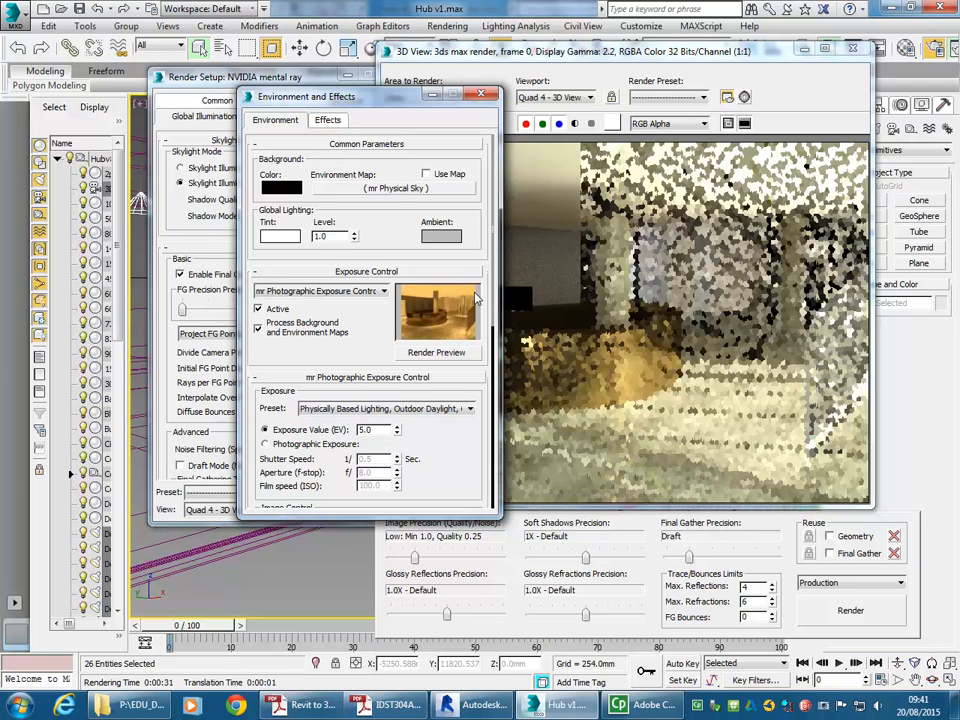
click(397, 426)
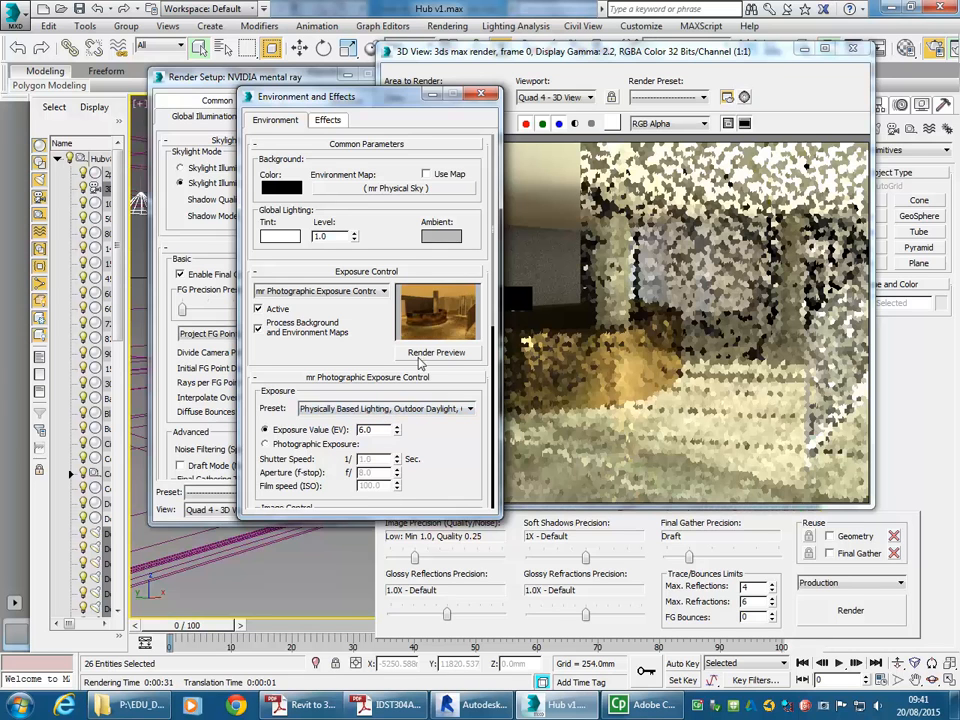
- Set the Final Gather multiplier to 1 in the render setup and render the exposure preview again
drag(340, 96, 451, 109)
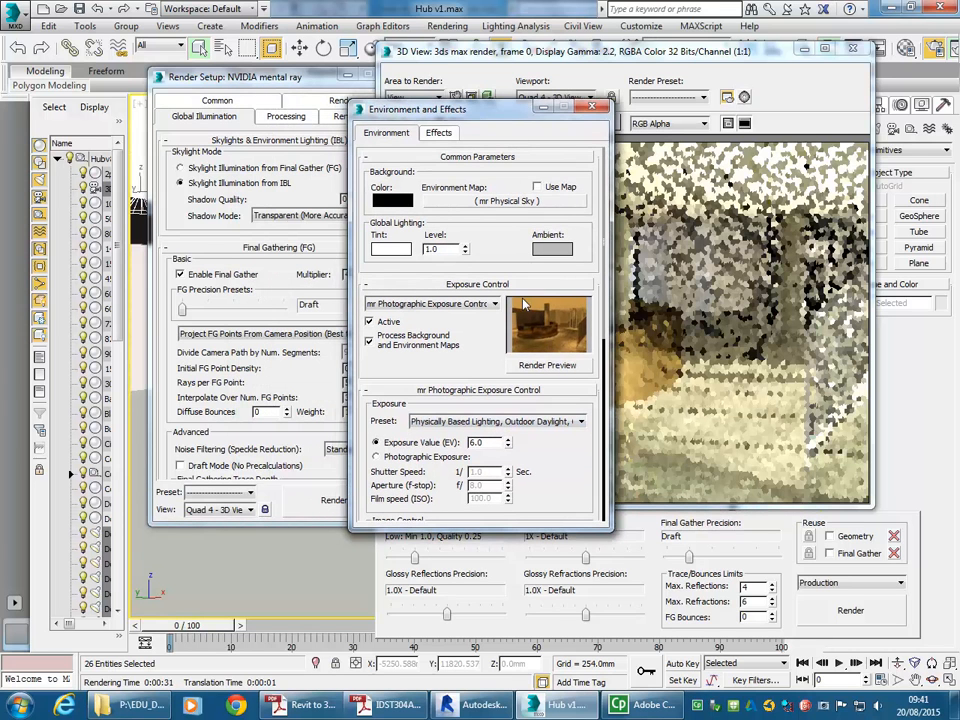
drag(513, 117, 685, 104)
click(276, 76)
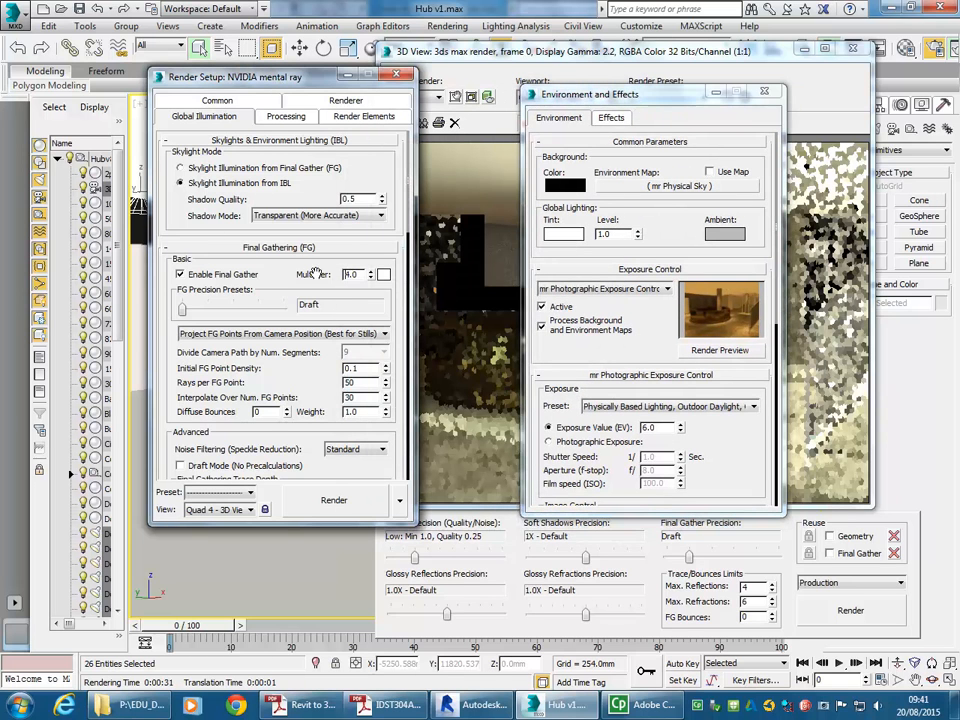
double_click(349, 274)
text(1)
click(722, 350)
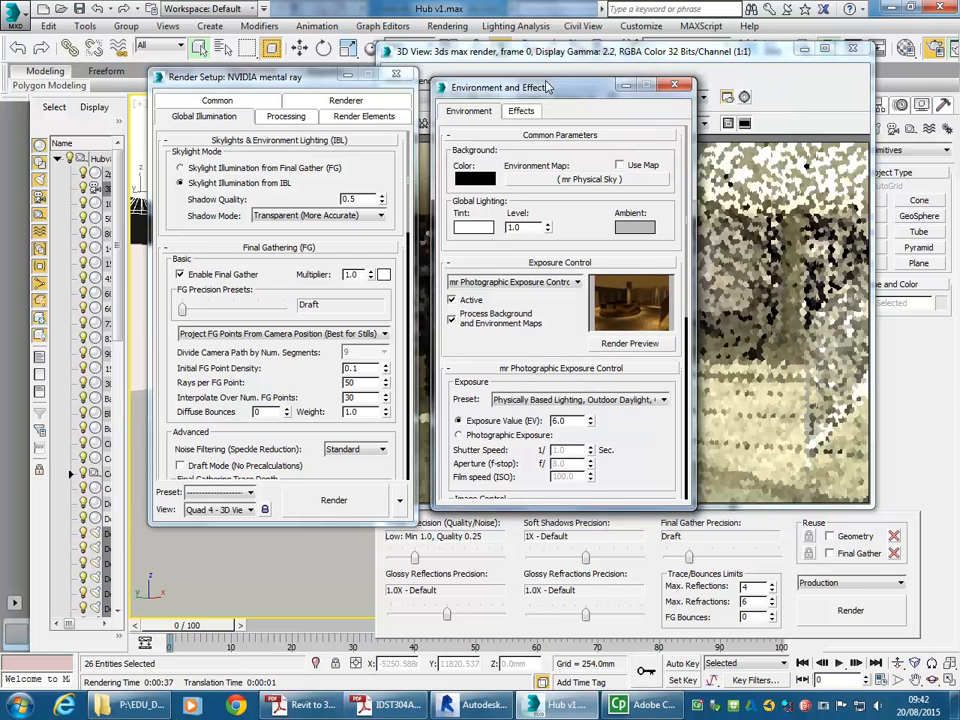
- Lower the exposure value to 5.0, close Environment and Effects, and render the camera view
drag(655, 97, 492, 79)
click(514, 414)
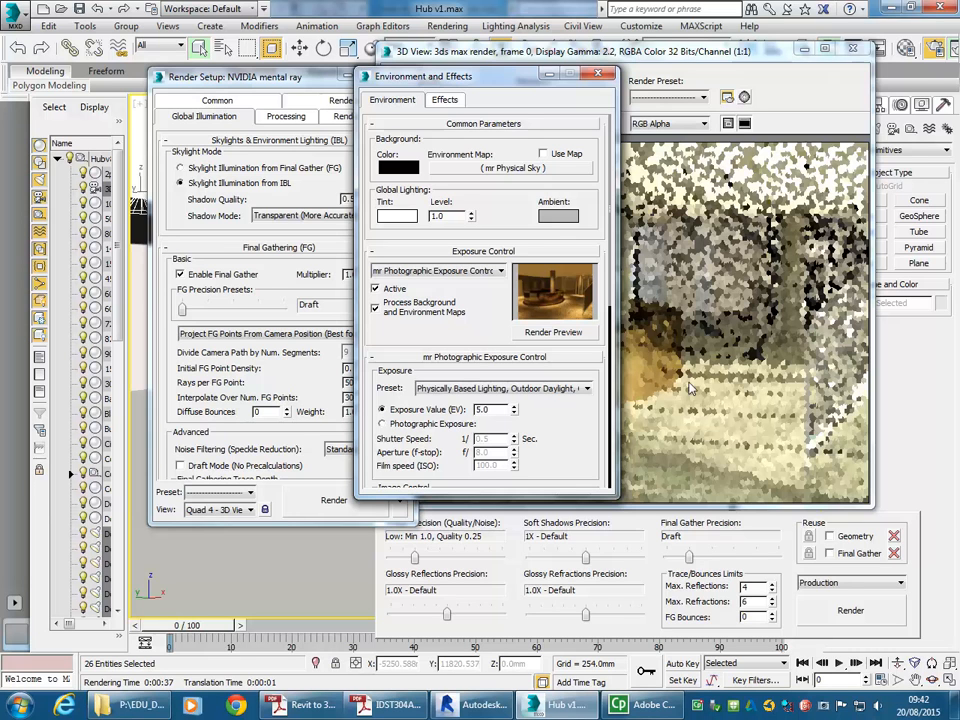
click(598, 74)
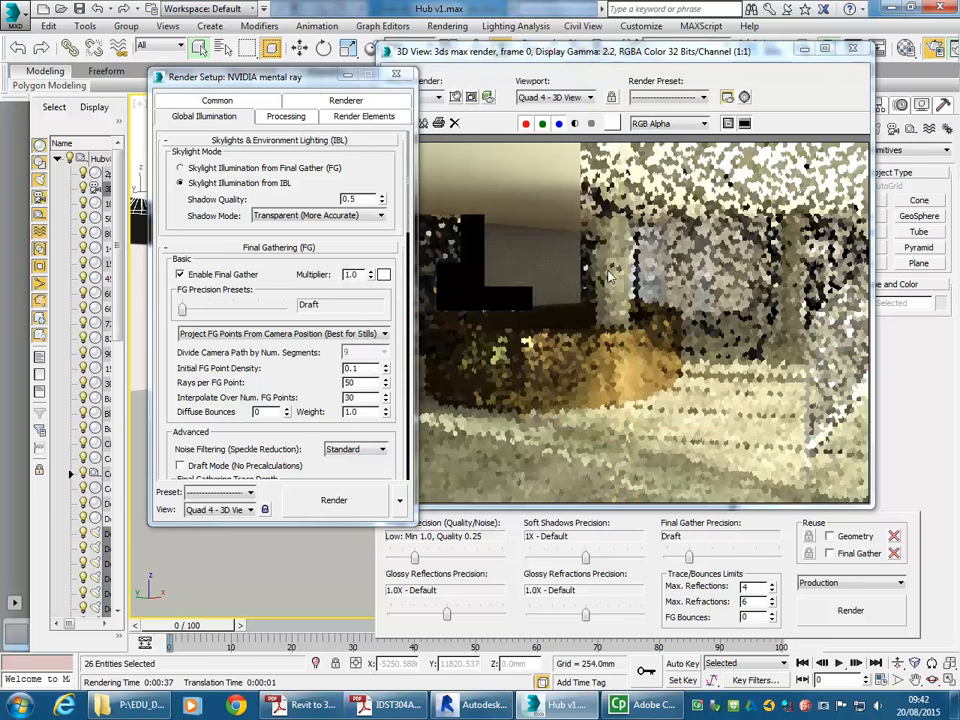
click(608, 275)
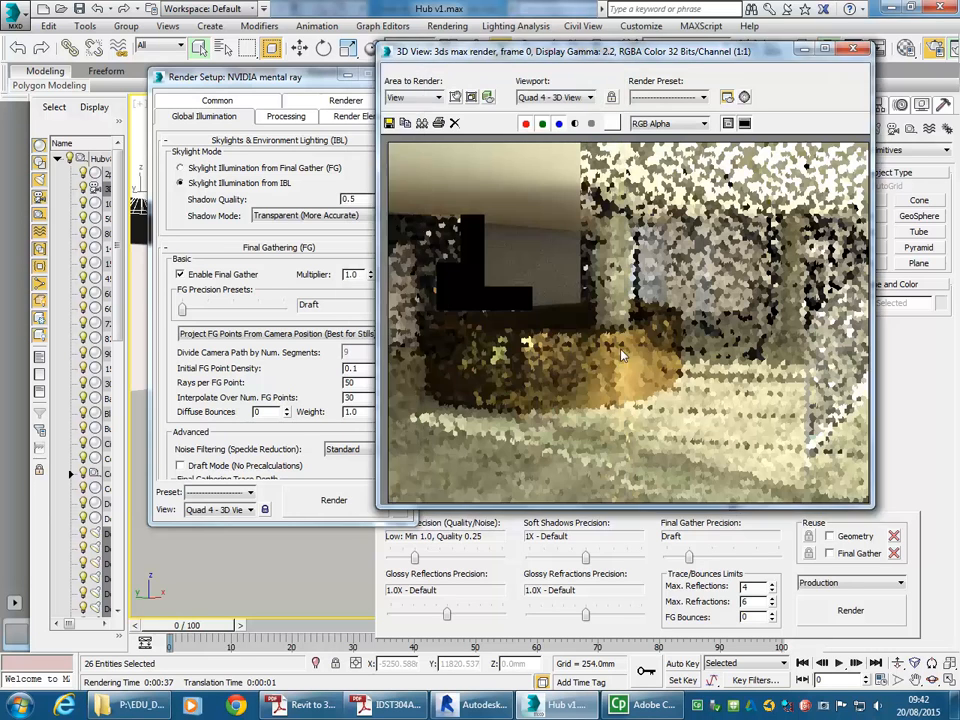
click(843, 612)
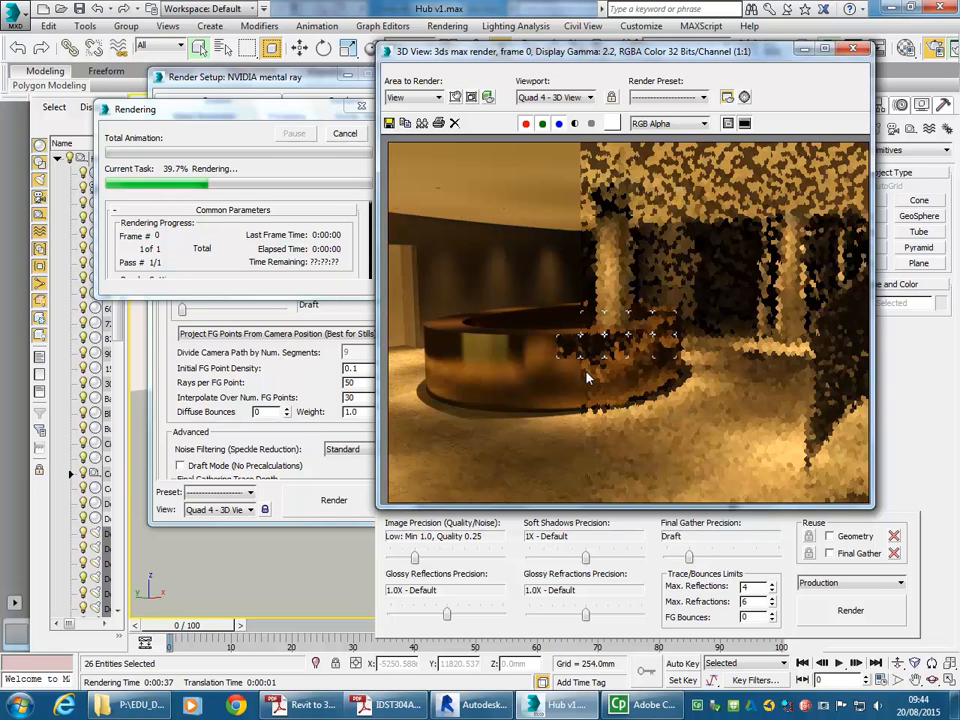
- Switch to Revit and undo all recent commands in Hub v8, back through the earliest Delete Selection
click(479, 708)
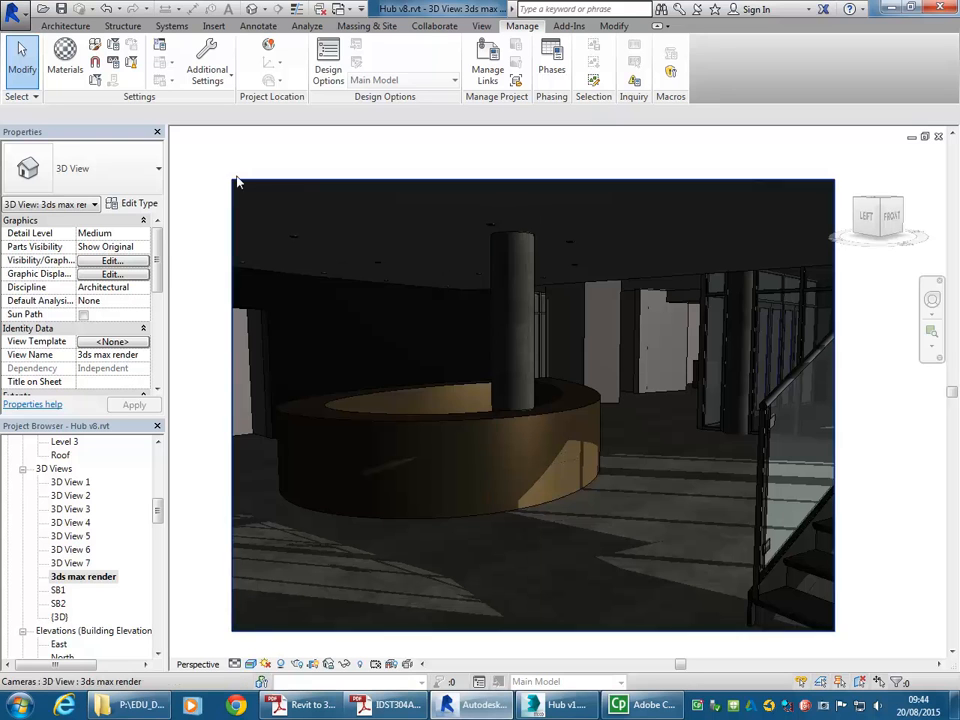
click(11, 12)
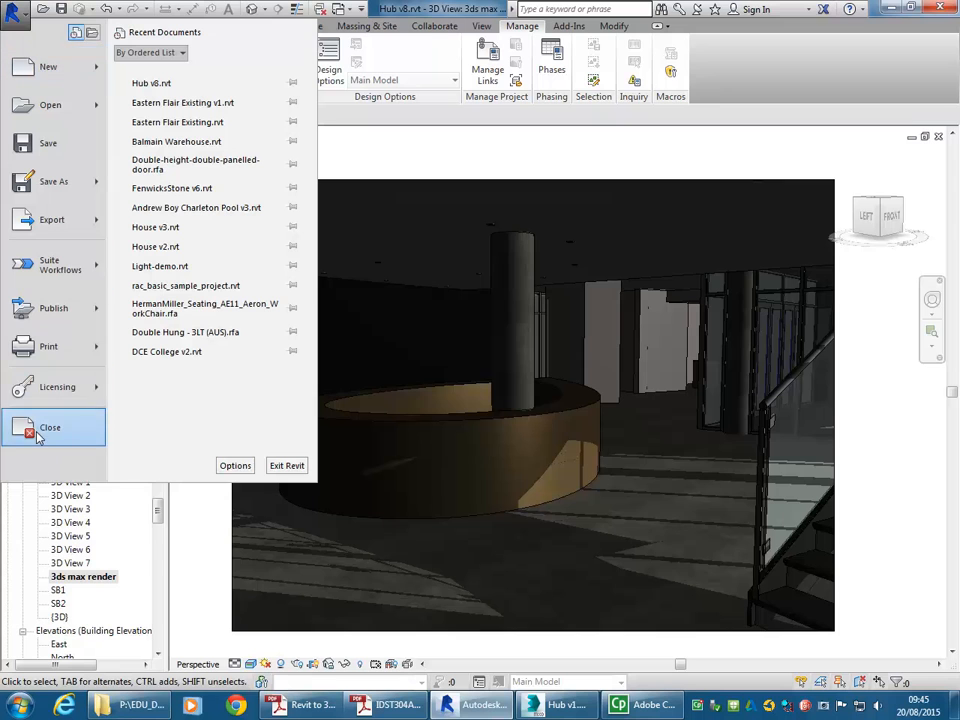
click(11, 12)
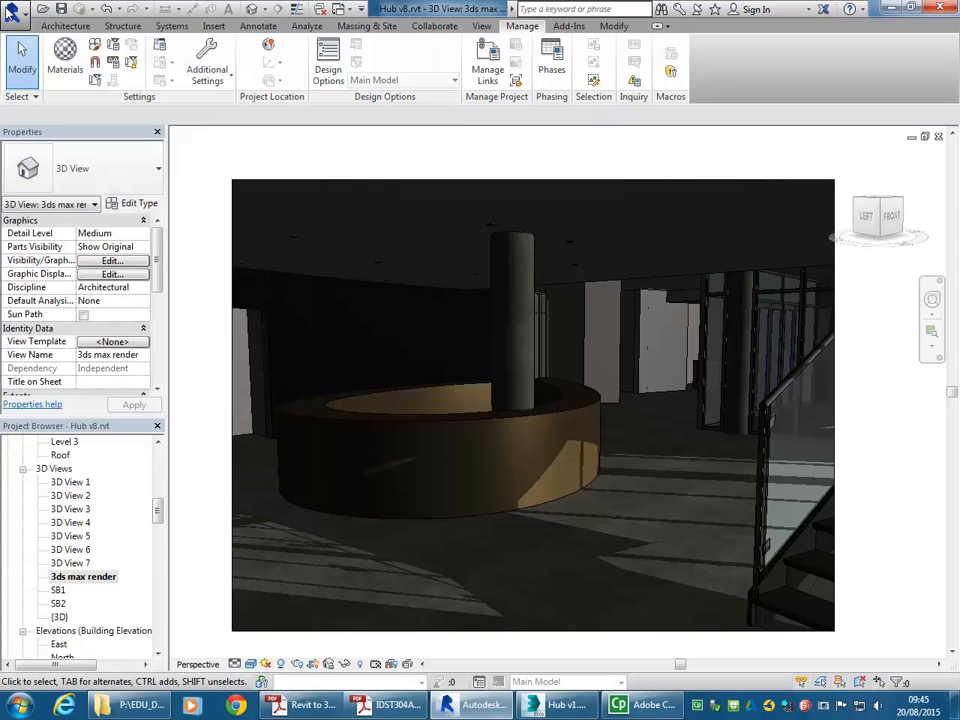
click(120, 9)
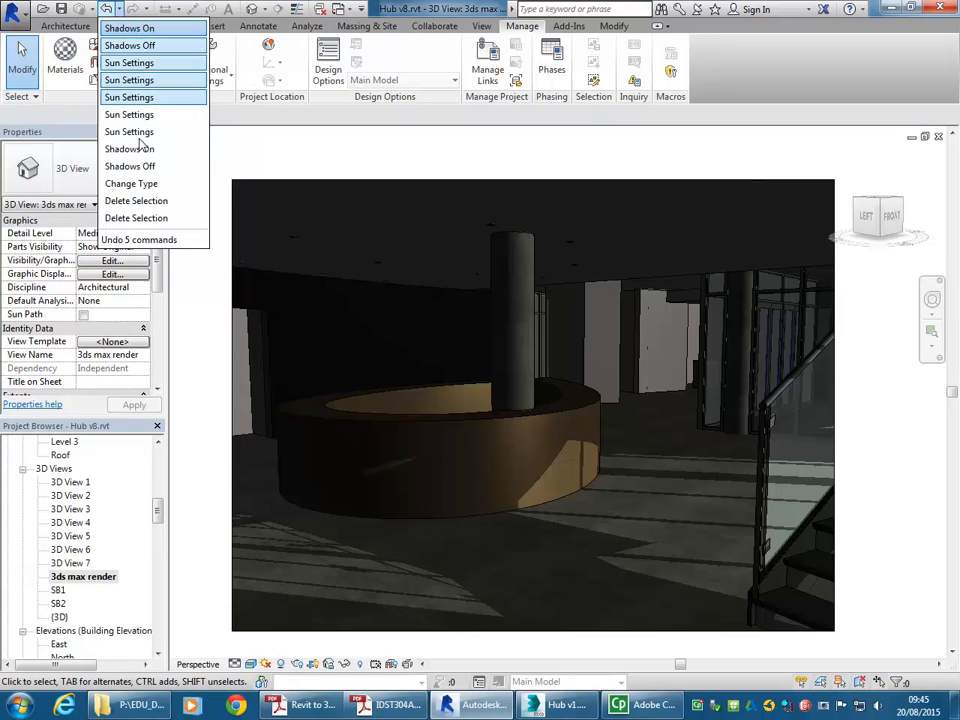
click(128, 224)
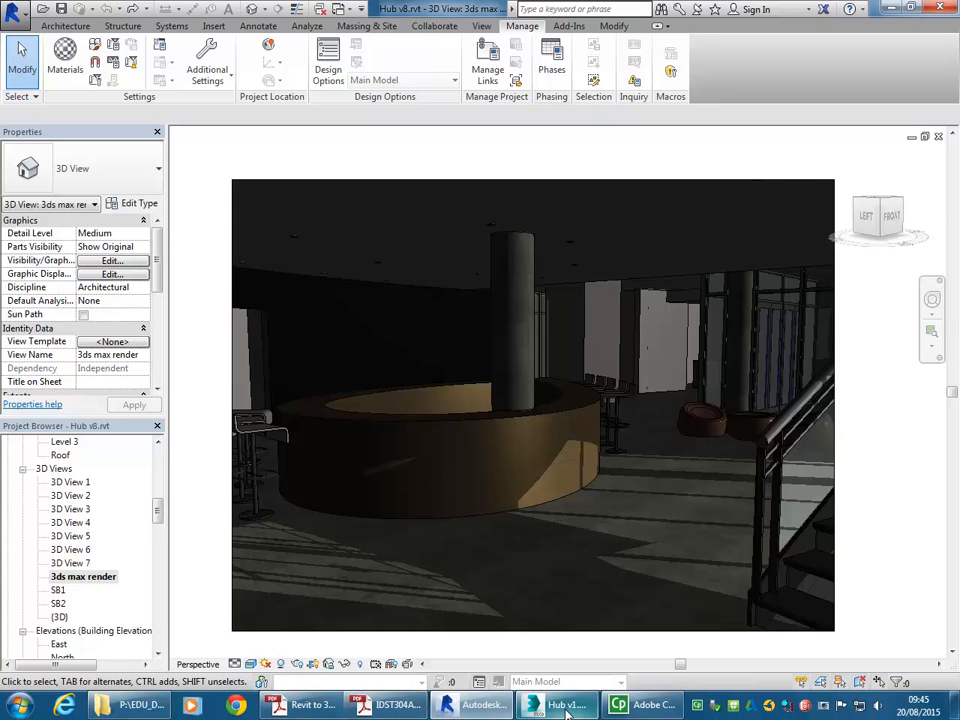
- Export the 3ds max render view as FBX to the Hub folder, replacing the existing Hubv8-3DView-3dsmaxrender file
mouse_move(566, 712)
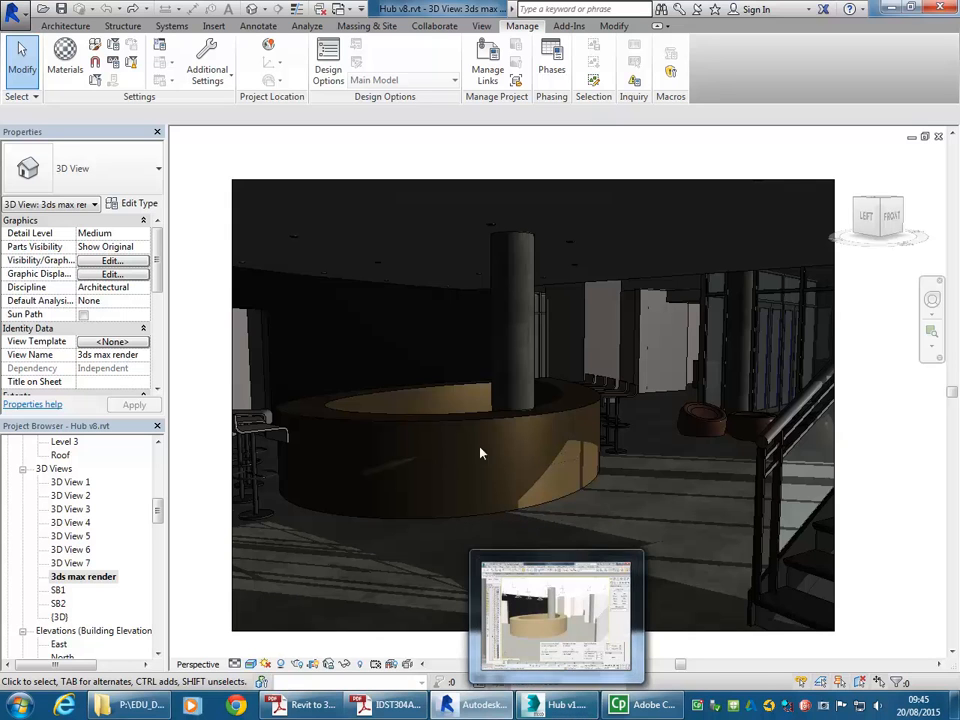
click(12, 10)
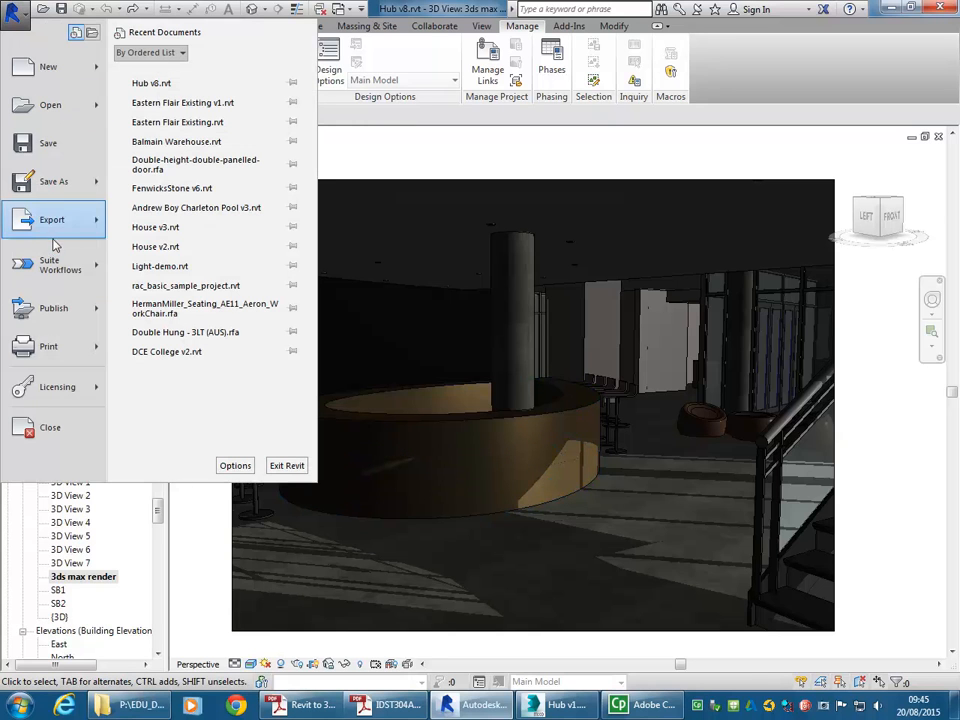
mouse_move(52, 220)
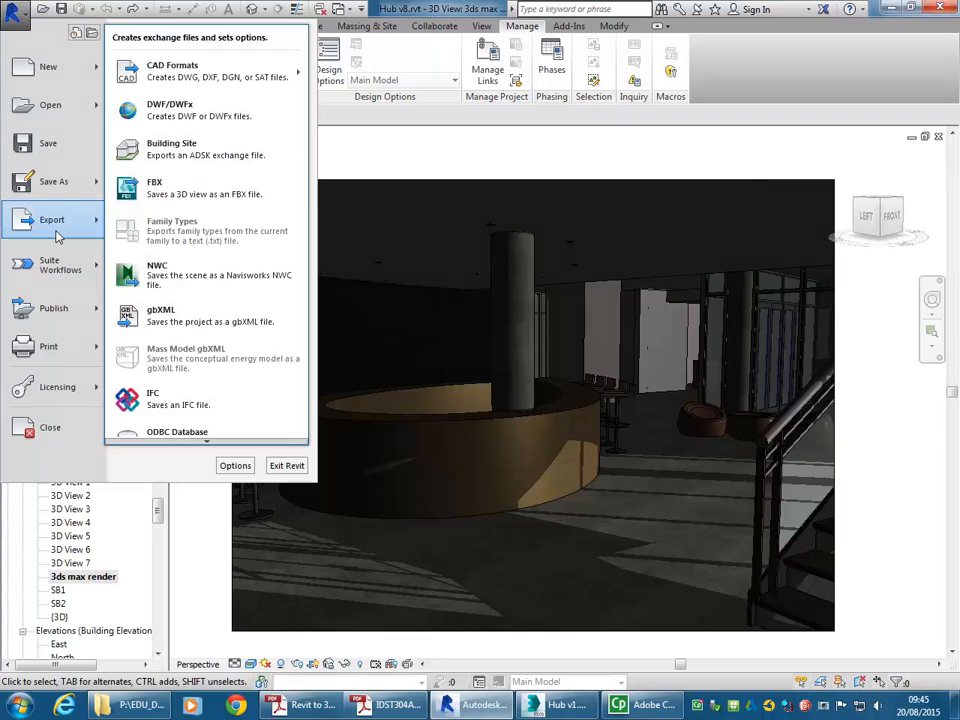
click(183, 190)
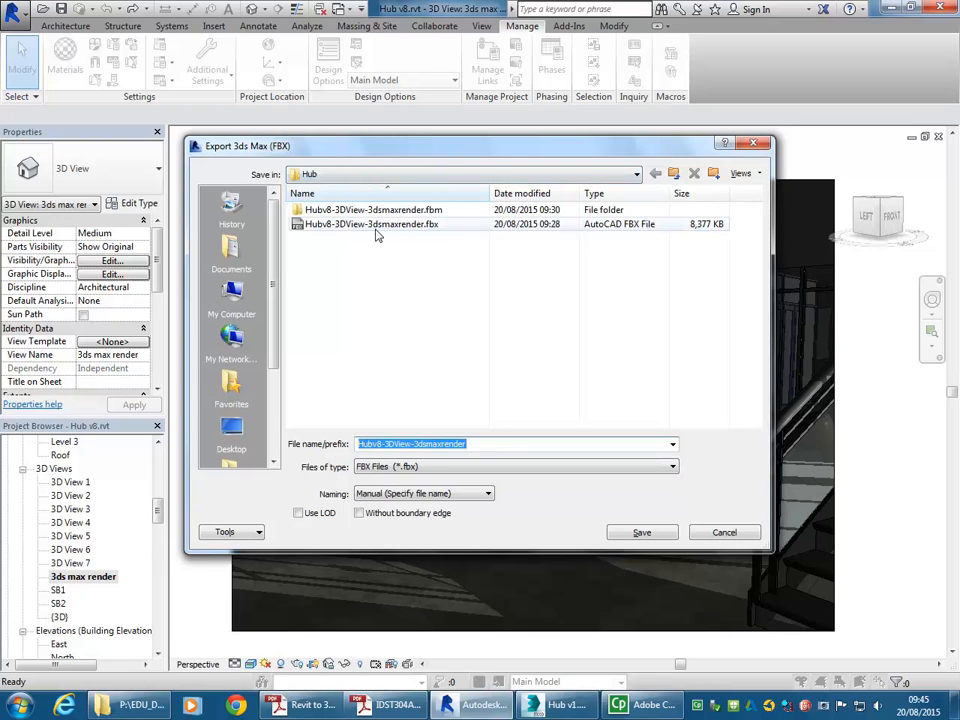
click(642, 532)
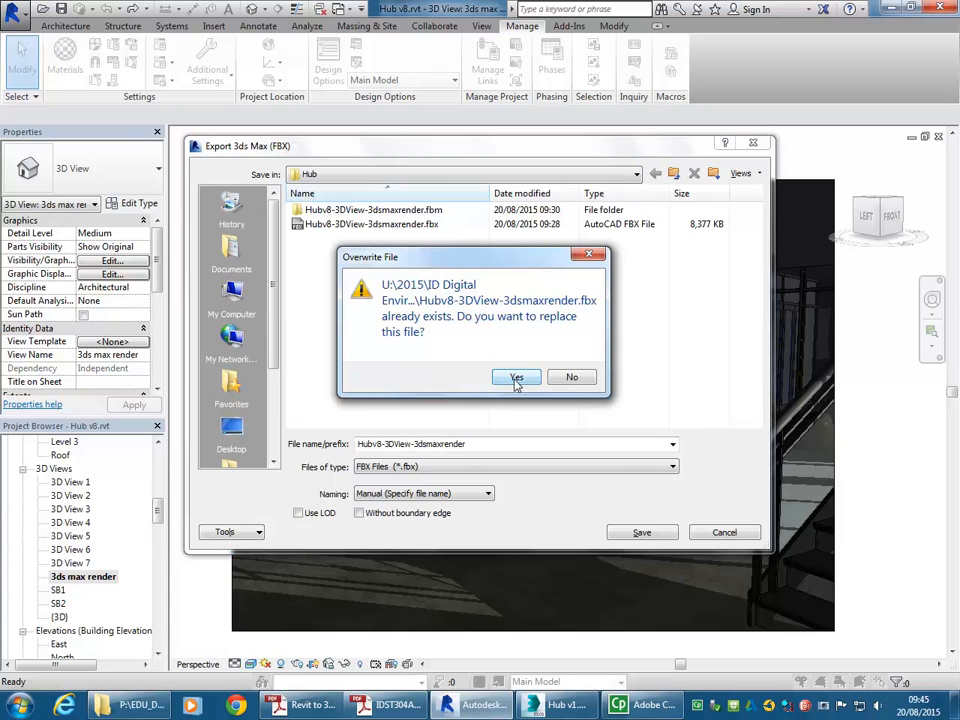
click(516, 378)
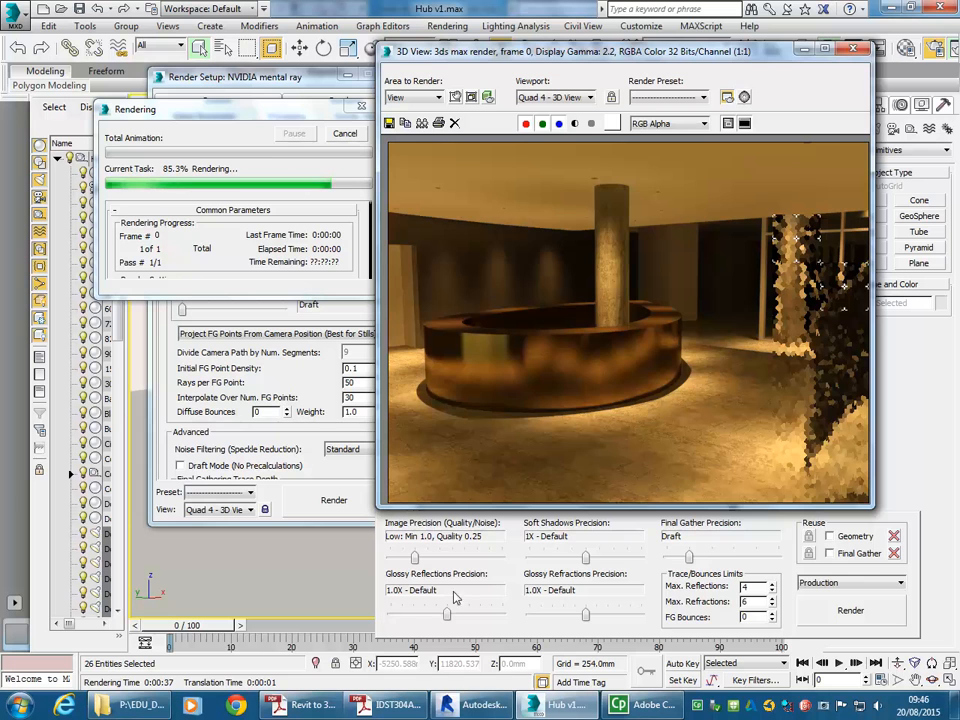
- Read the PDF guide's steps on the night-time render, state sets and updating the Max file, and return to 3ds Max
click(310, 707)
scroll(371, 399, down, 15)
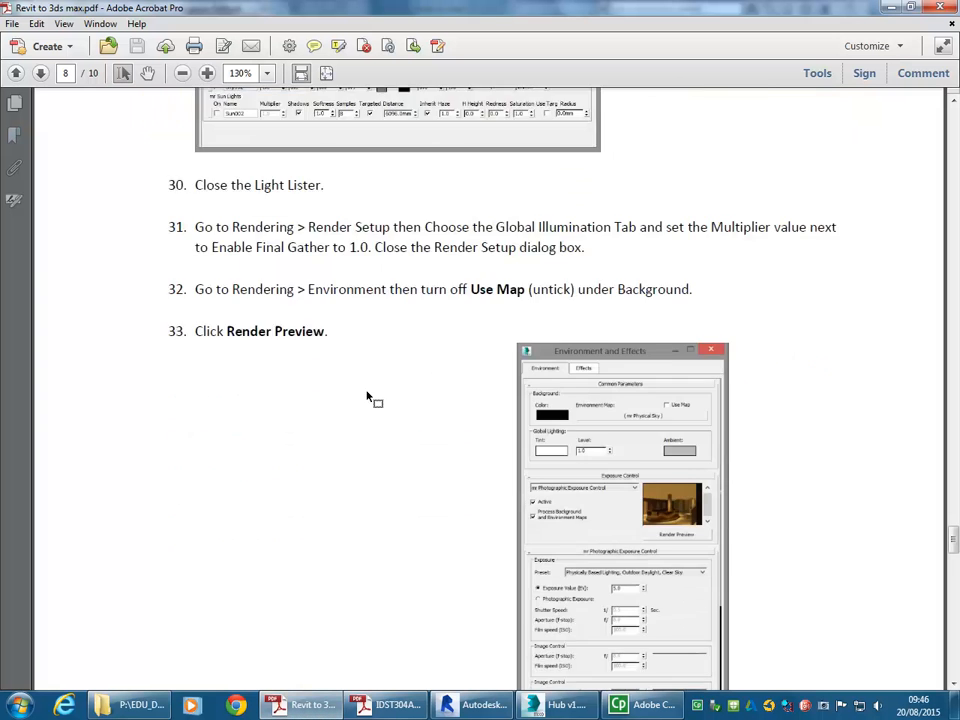
scroll(367, 391, down, 5)
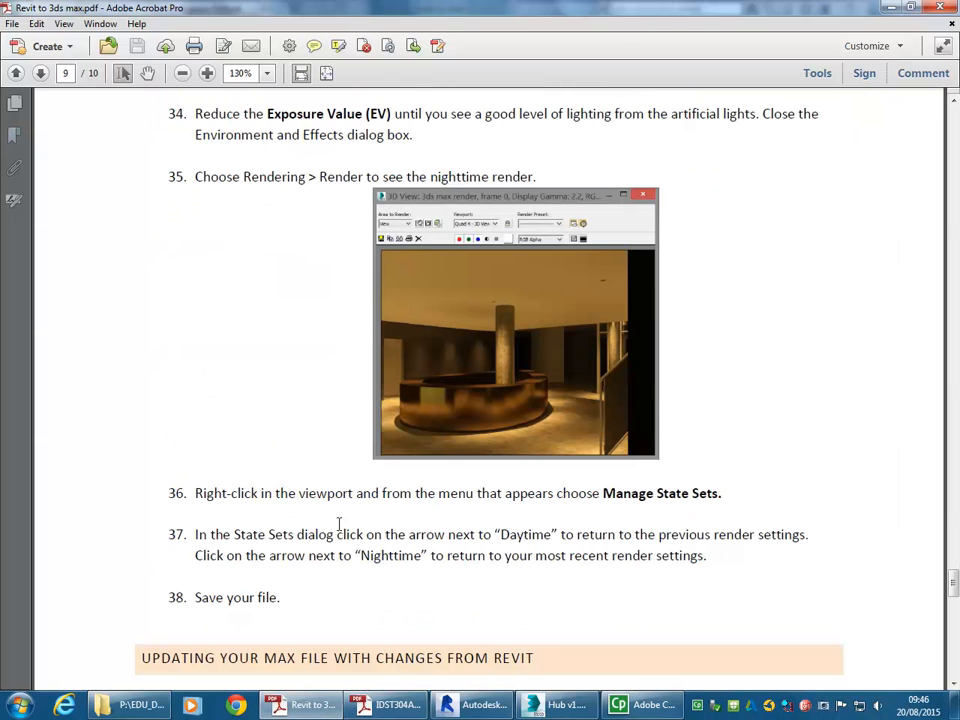
click(893, 8)
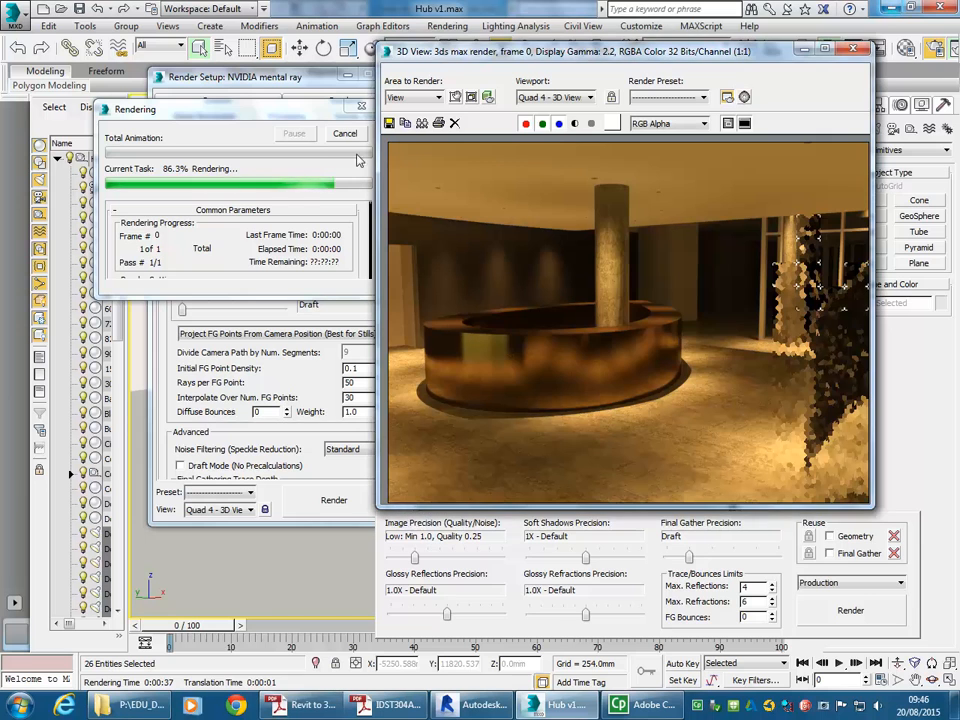
- Cancel the running render and close the rendered frame window and the render setup
click(340, 134)
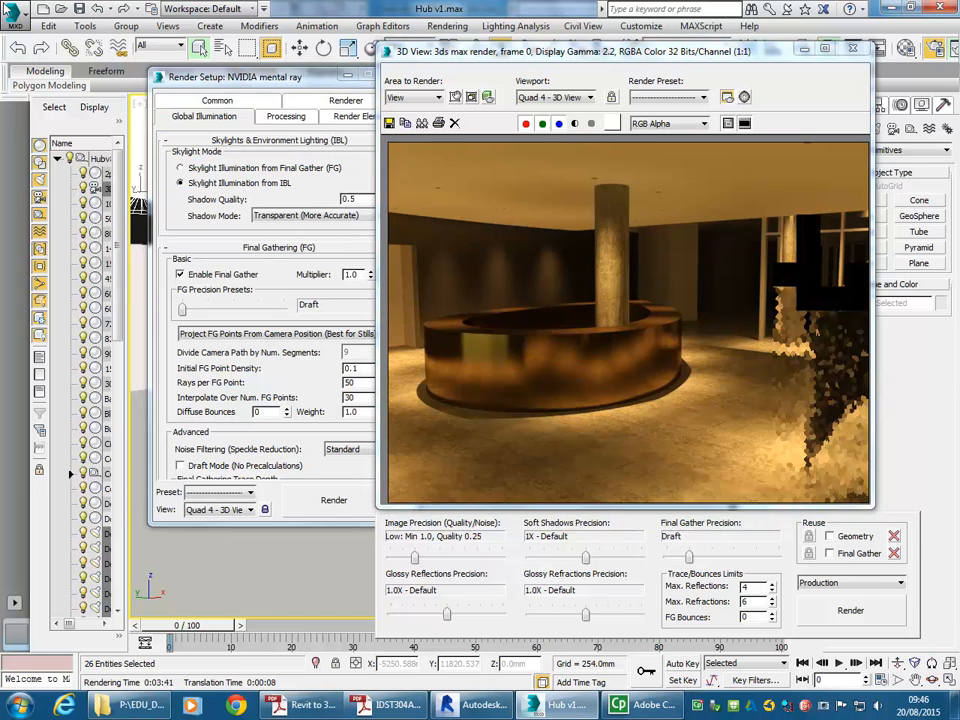
click(852, 48)
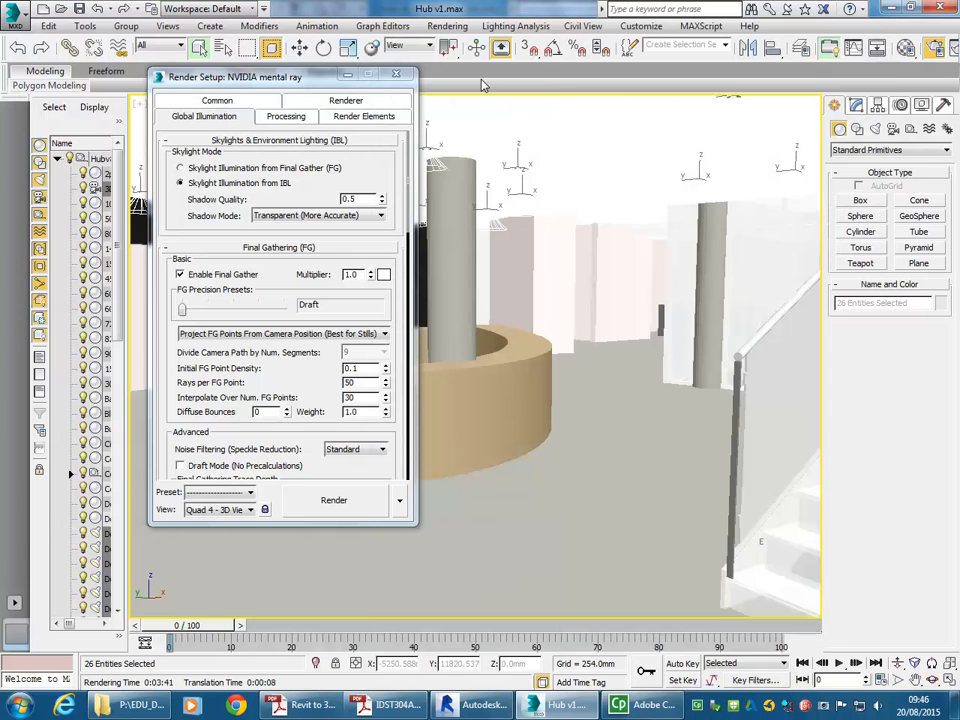
click(395, 80)
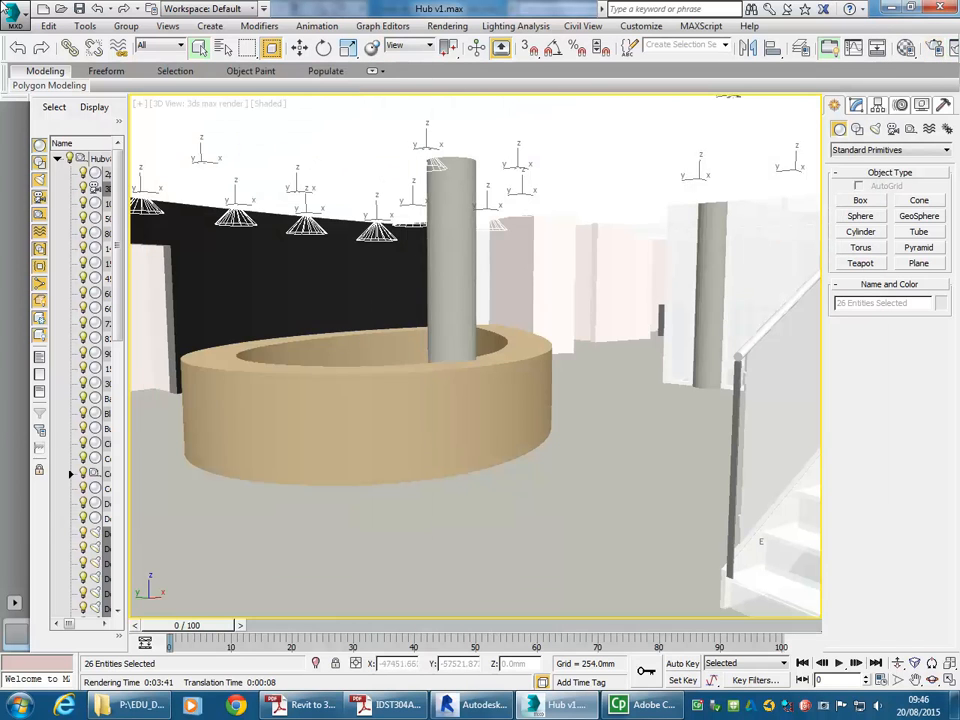
- Reload the linked Hubv8-3DView-3dsmaxrender.fbx file with its link settings unchanged and return the viewport to the 3ds max render camera
click(14, 12)
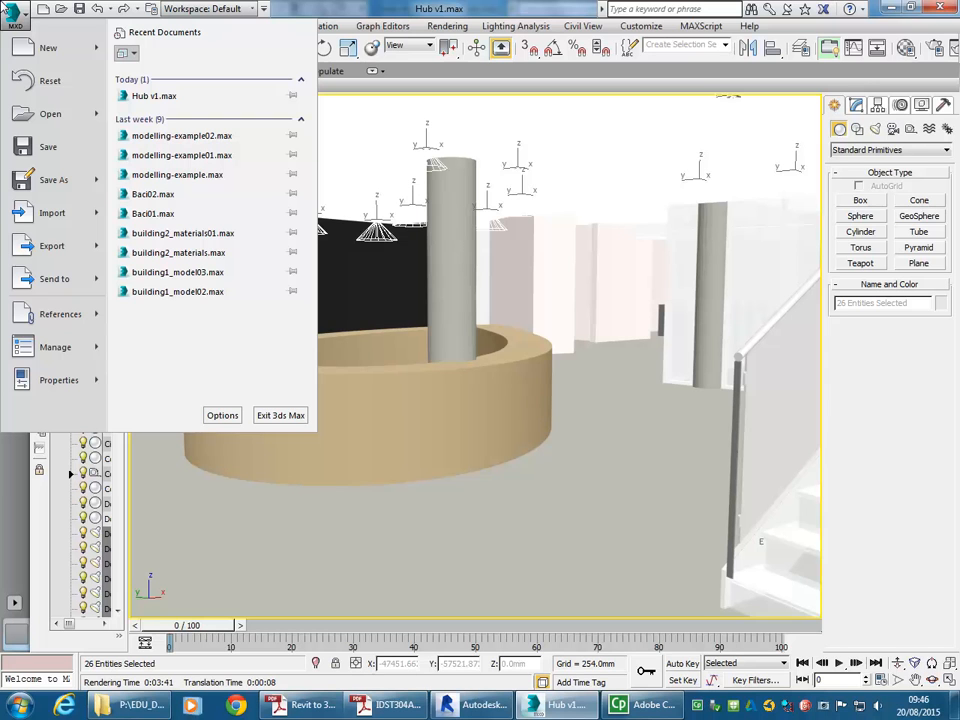
mouse_move(73, 318)
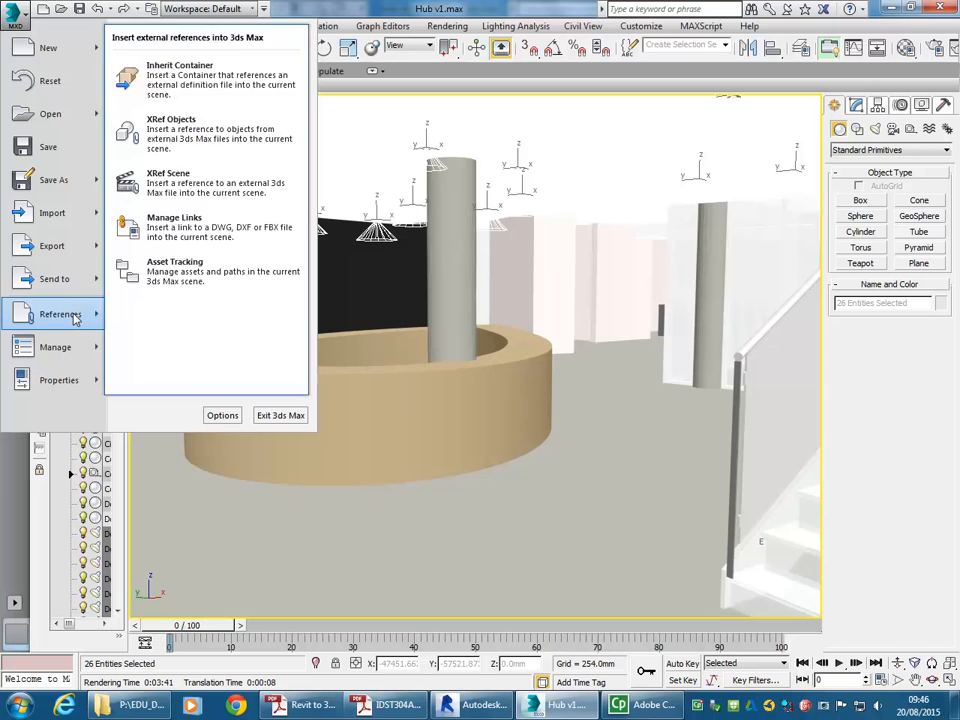
click(181, 229)
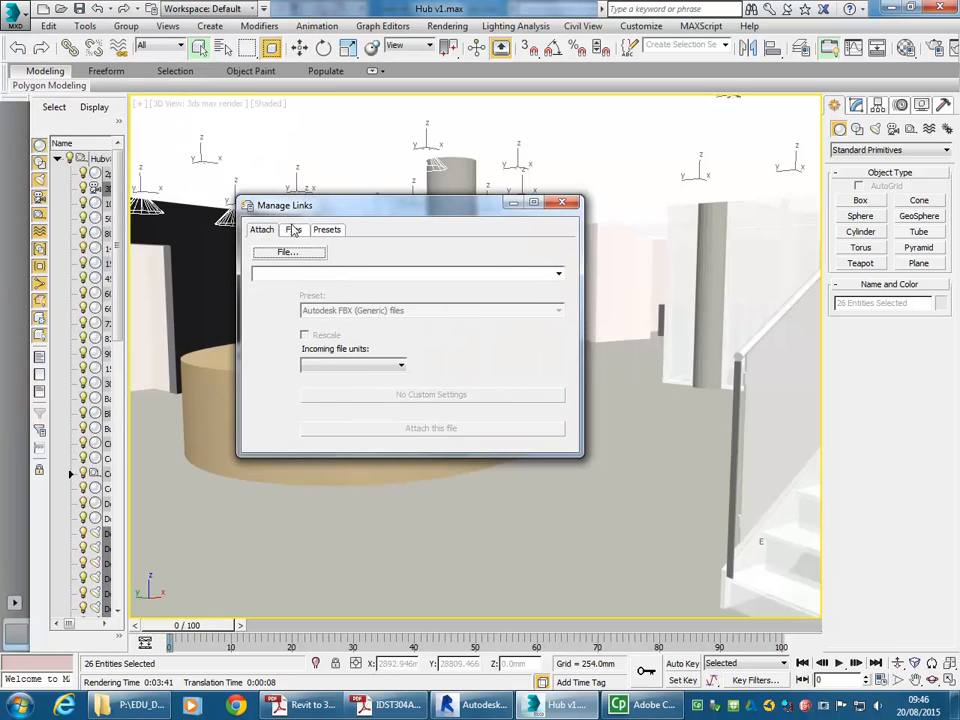
click(293, 230)
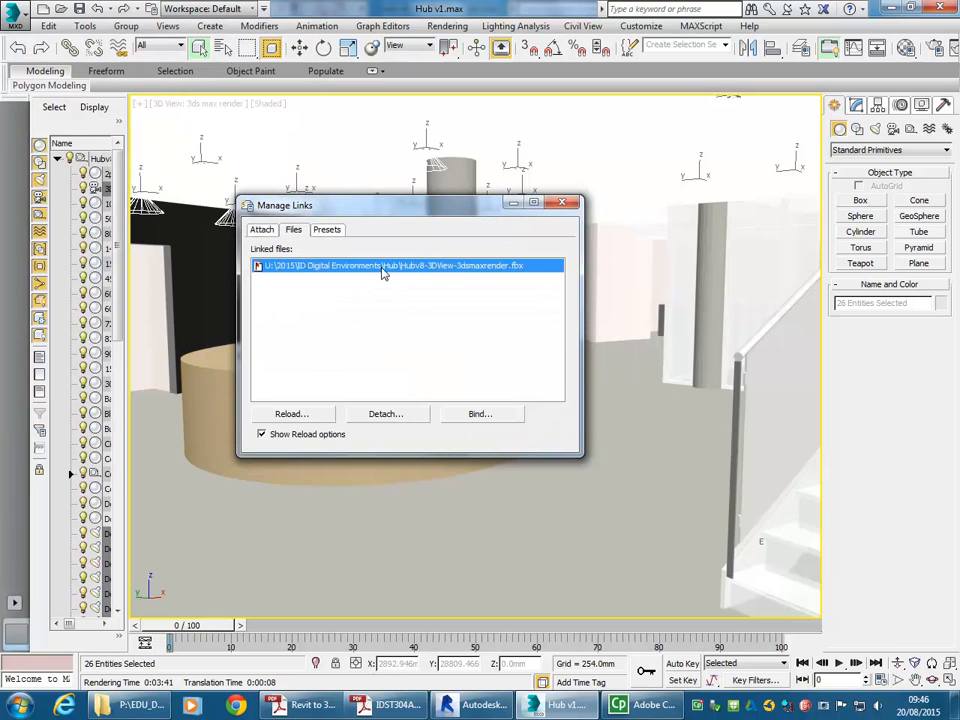
click(290, 414)
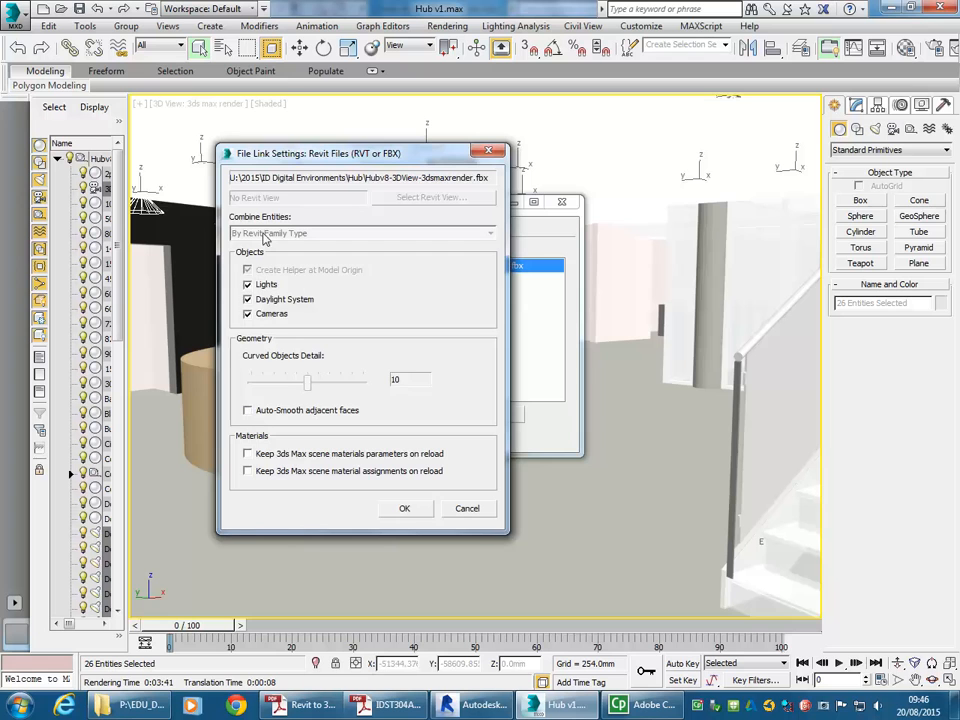
click(405, 511)
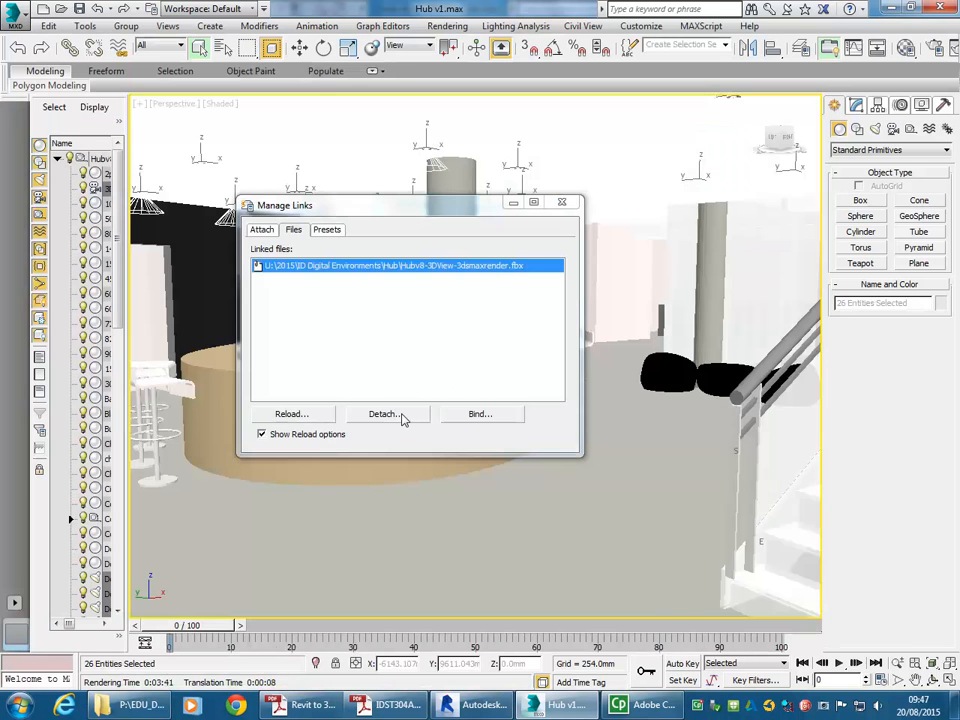
click(562, 203)
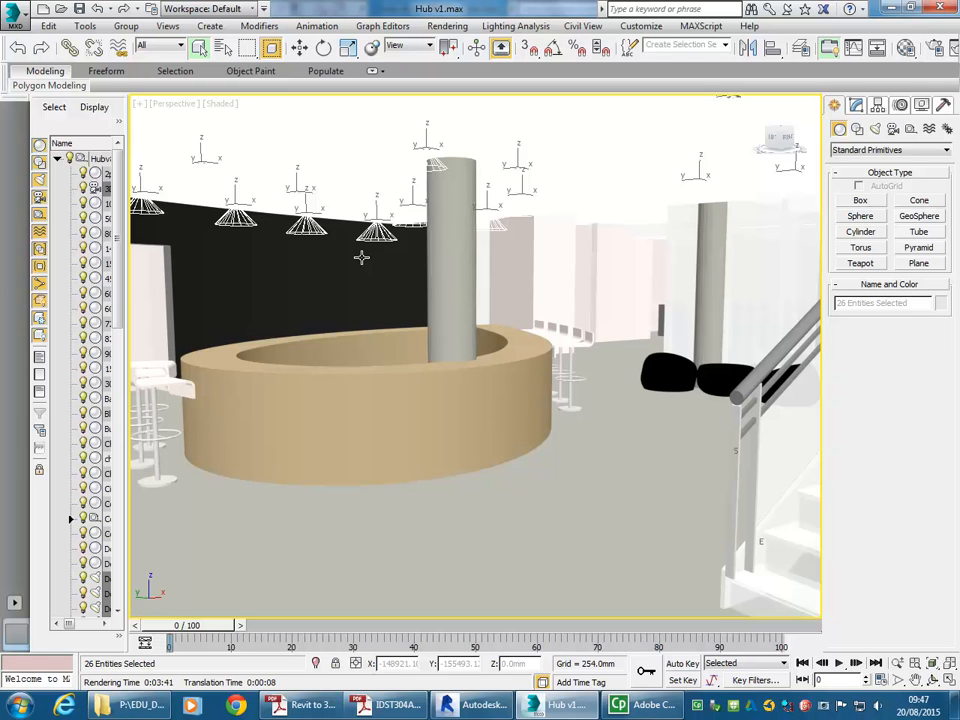
key(c)
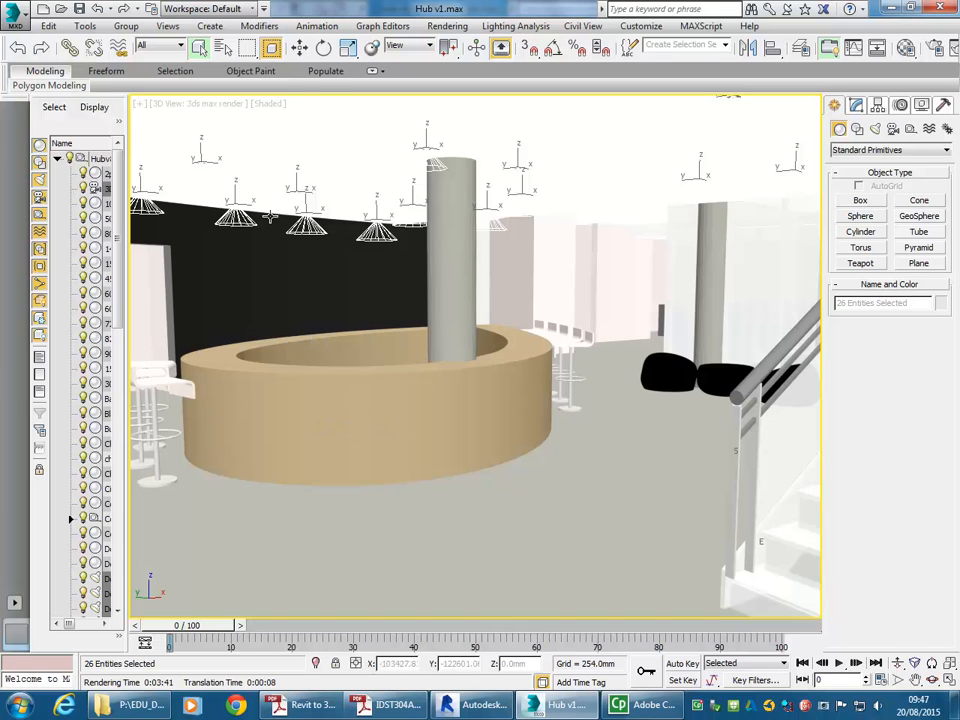
- In the Light Lister, switch off the Sky002 and Sun002 lights and switch on the Downlight photometric light
click(84, 26)
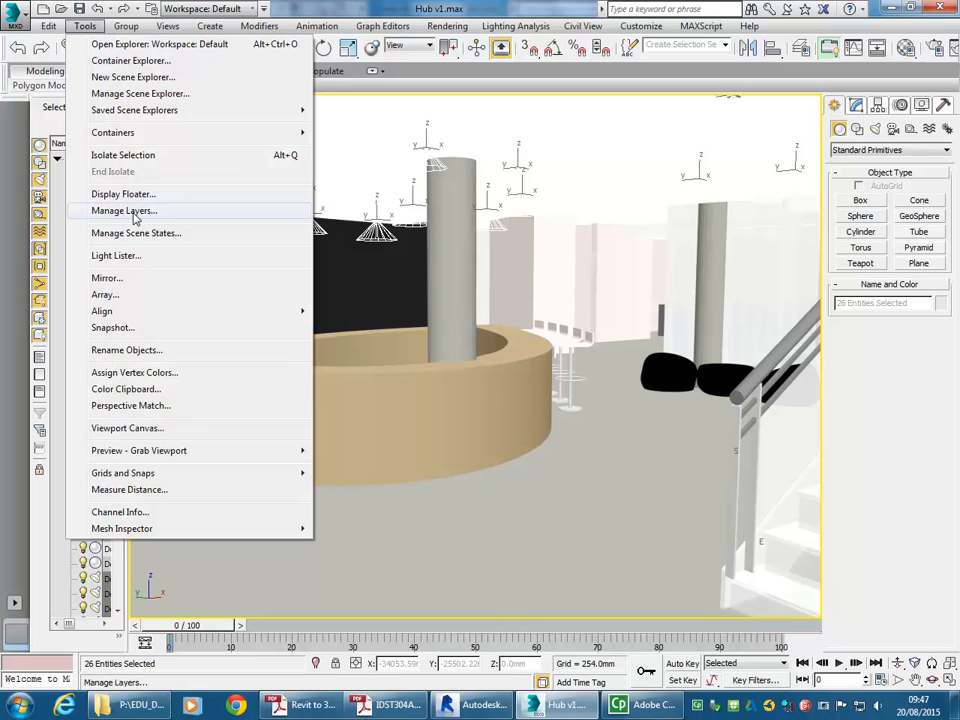
click(104, 255)
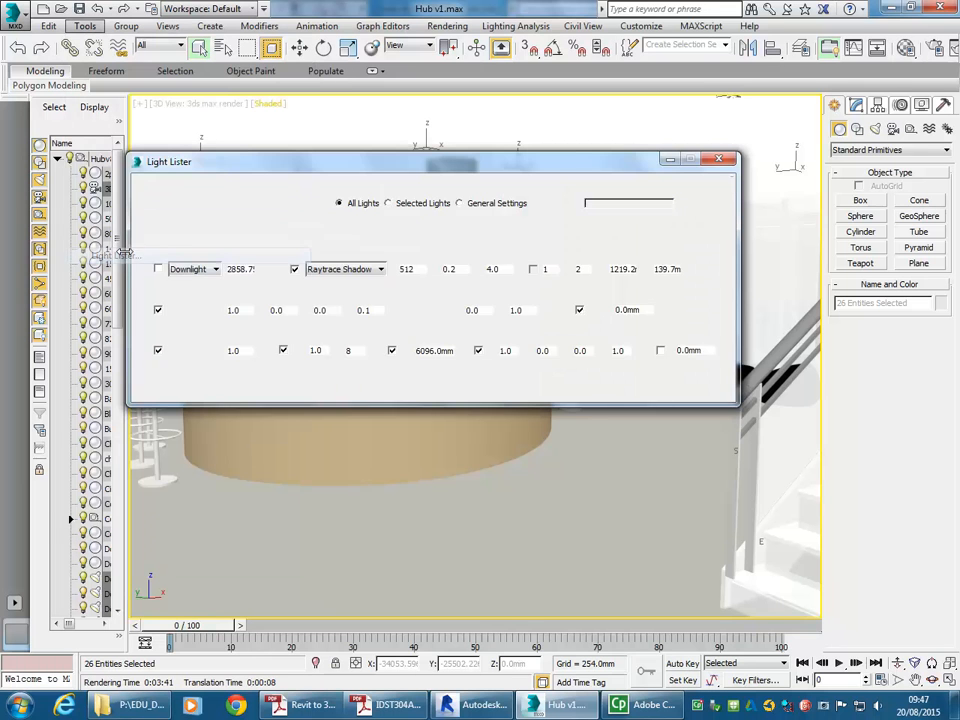
click(158, 310)
click(158, 352)
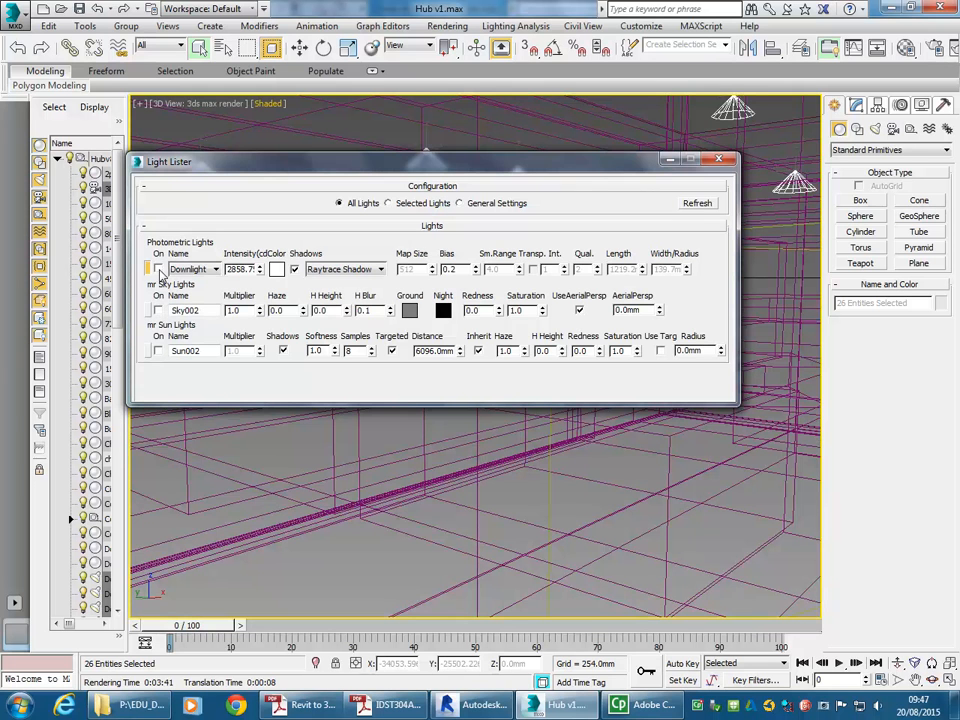
click(158, 270)
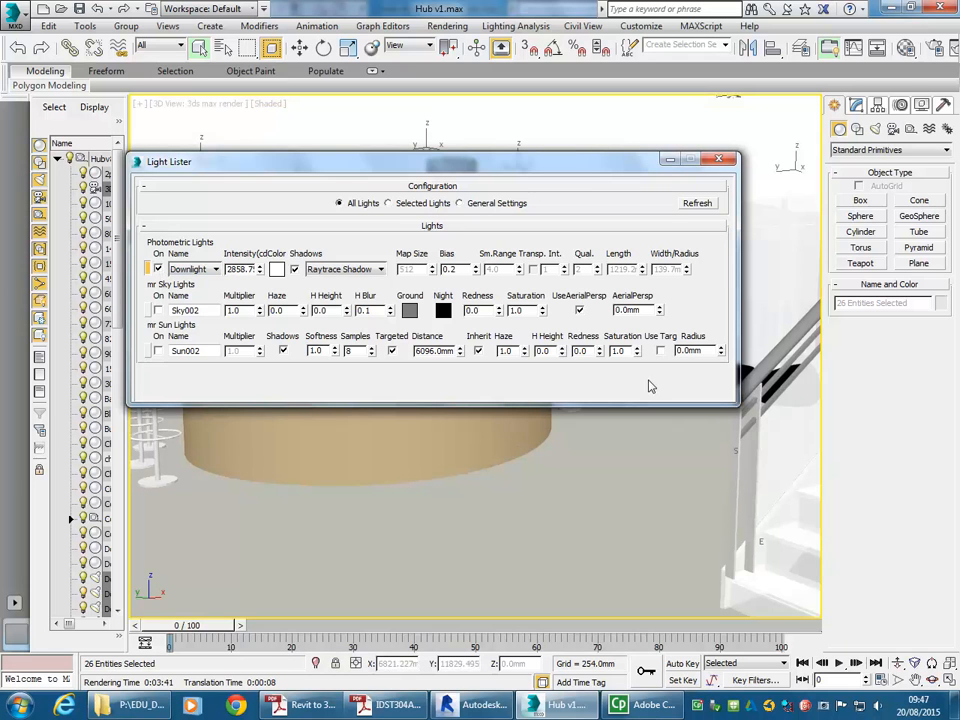
click(719, 161)
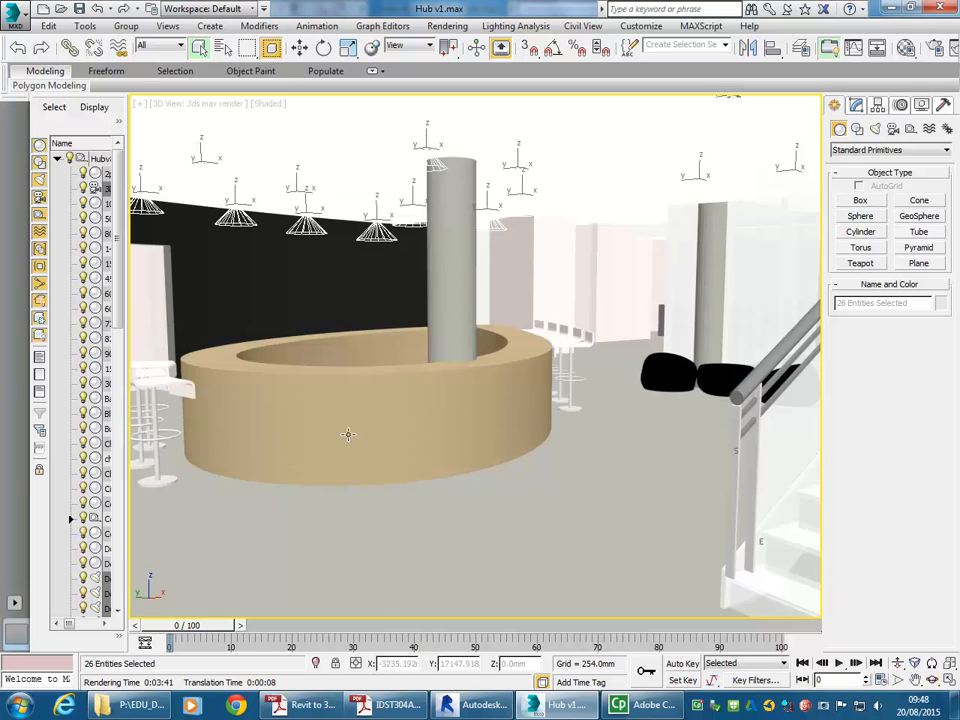
- Render the 3ds max render camera view and move the rendered frame window clear of the render progress
click(447, 26)
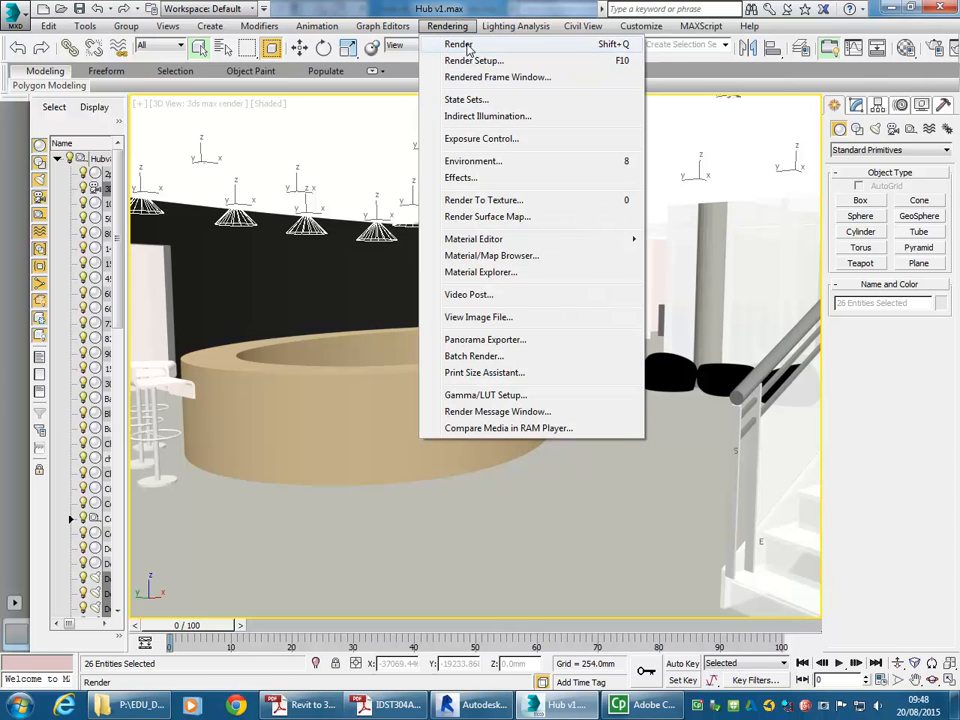
click(462, 45)
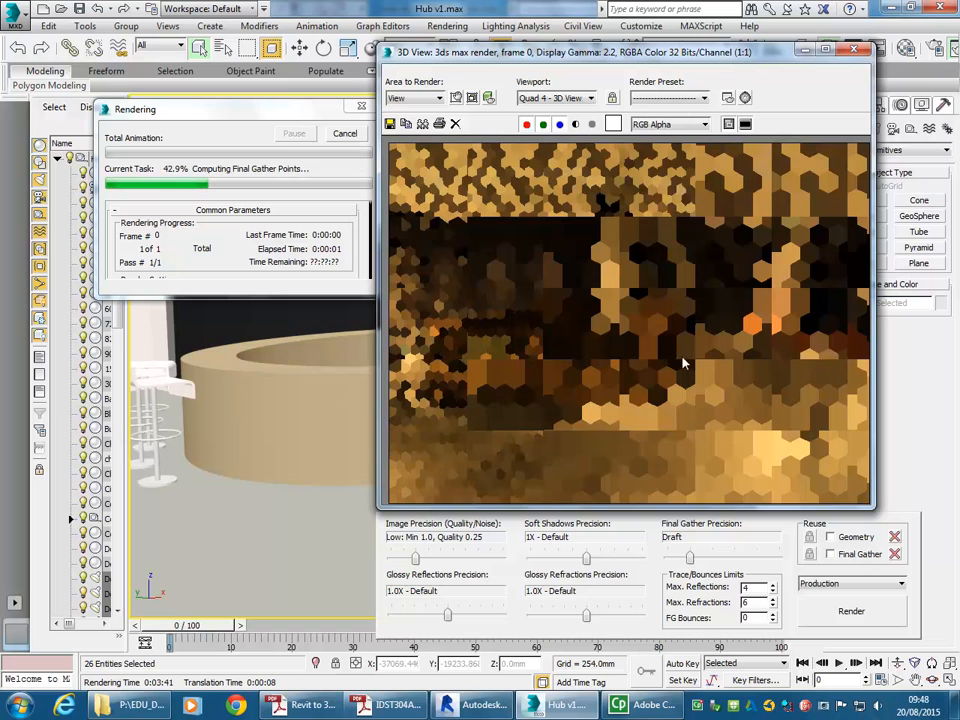
drag(676, 56, 554, 36)
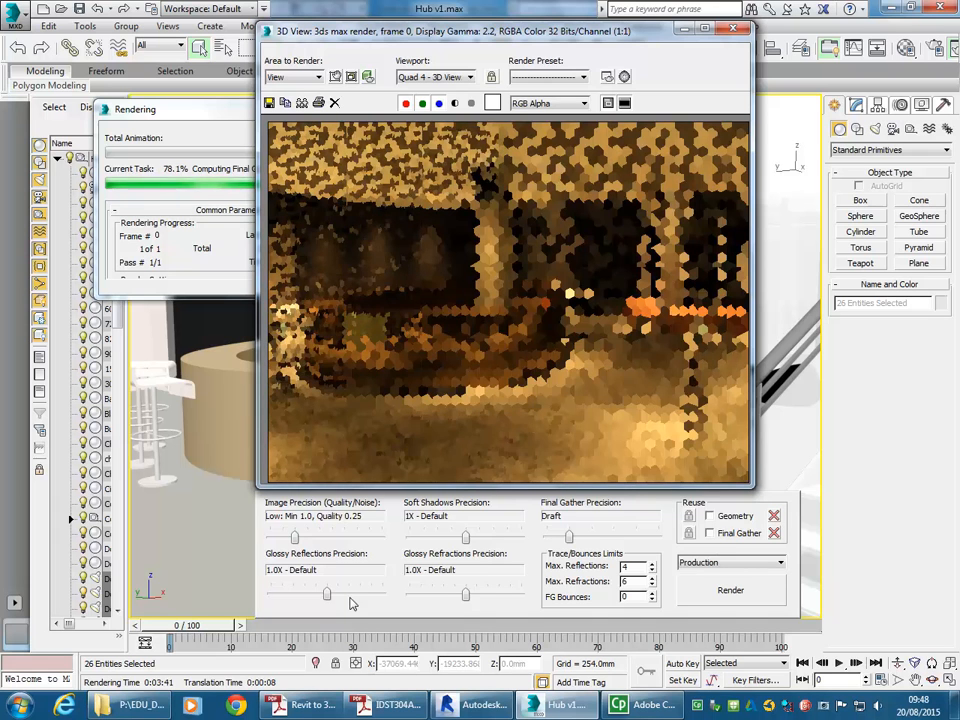
- Switch to the PDF guide, review the Revit update instructions through step 53 and its sample night render, and return to 3ds Max
key(alt+Tab)
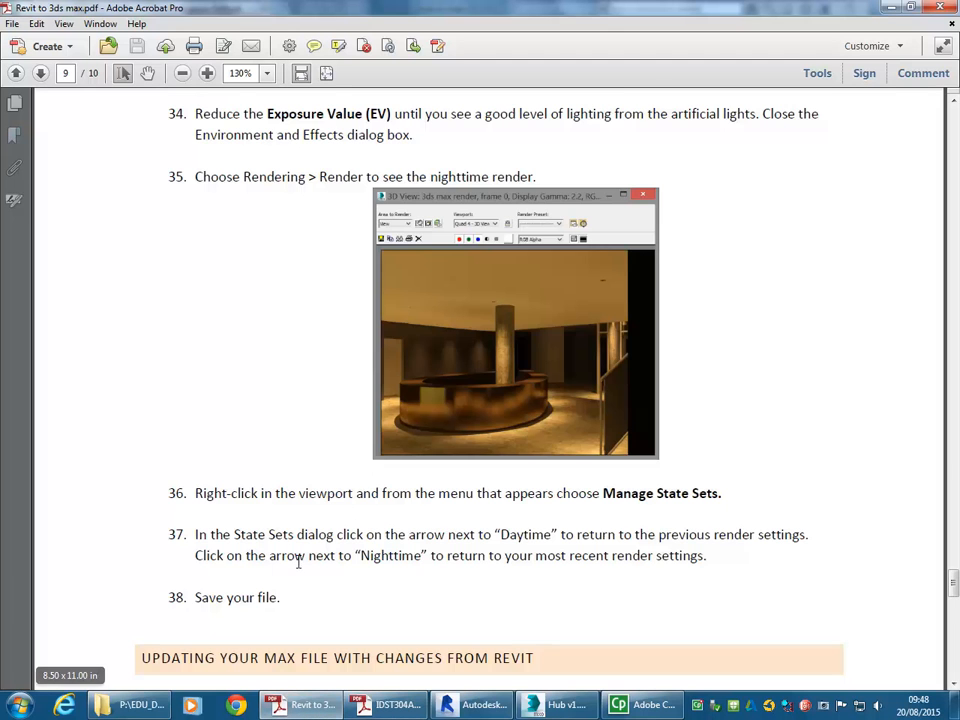
scroll(270, 520, down, 5)
scroll(294, 444, down, 5)
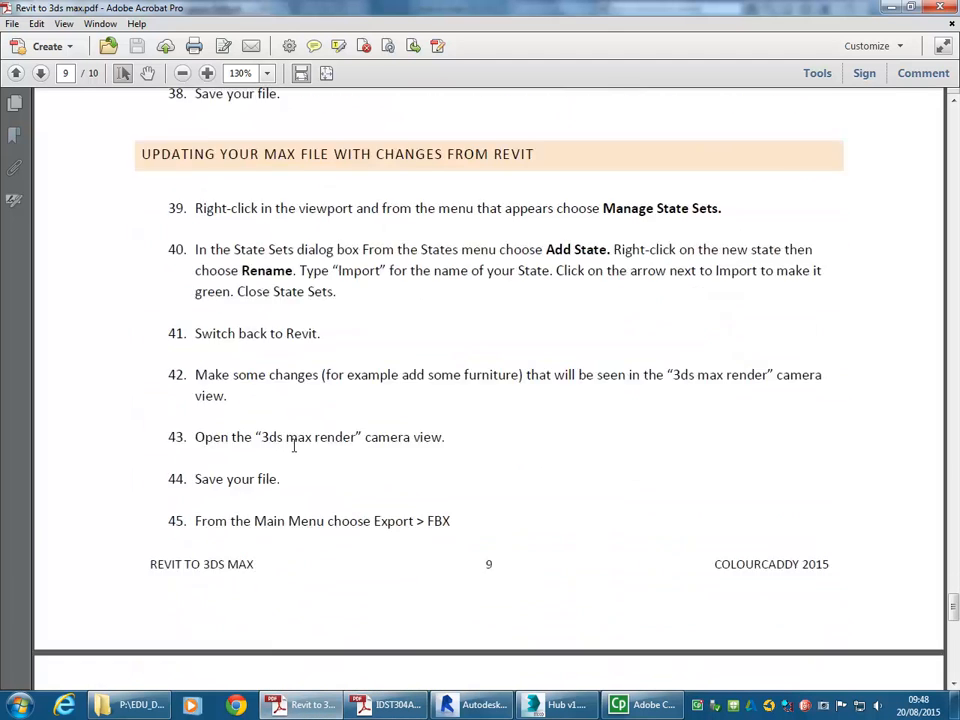
scroll(294, 446, down, 15)
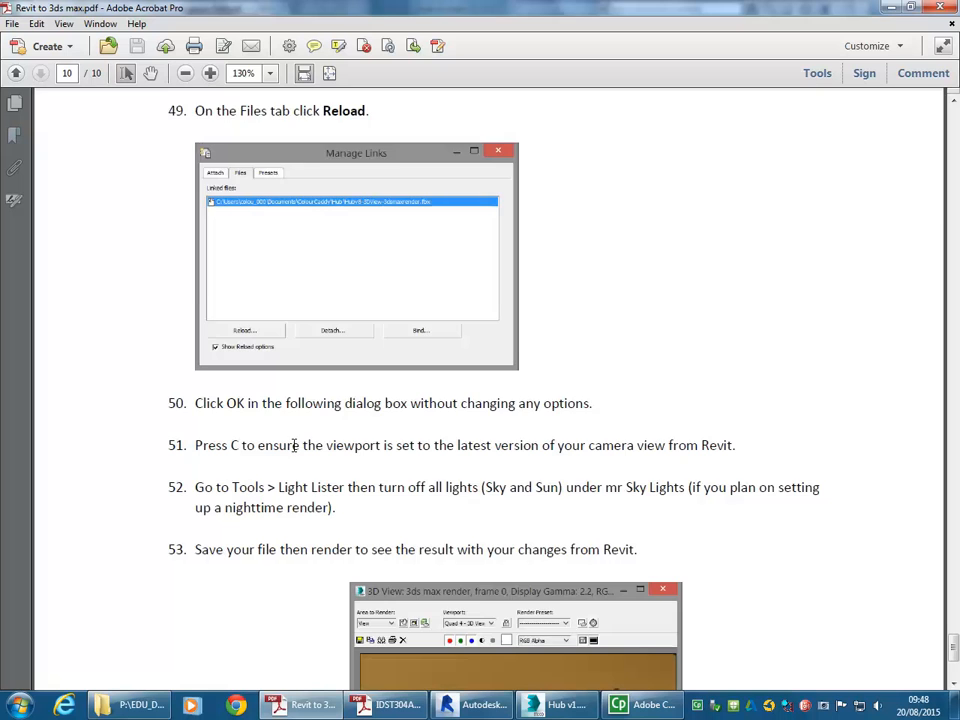
scroll(294, 446, down, 5)
scroll(235, 393, up, 1)
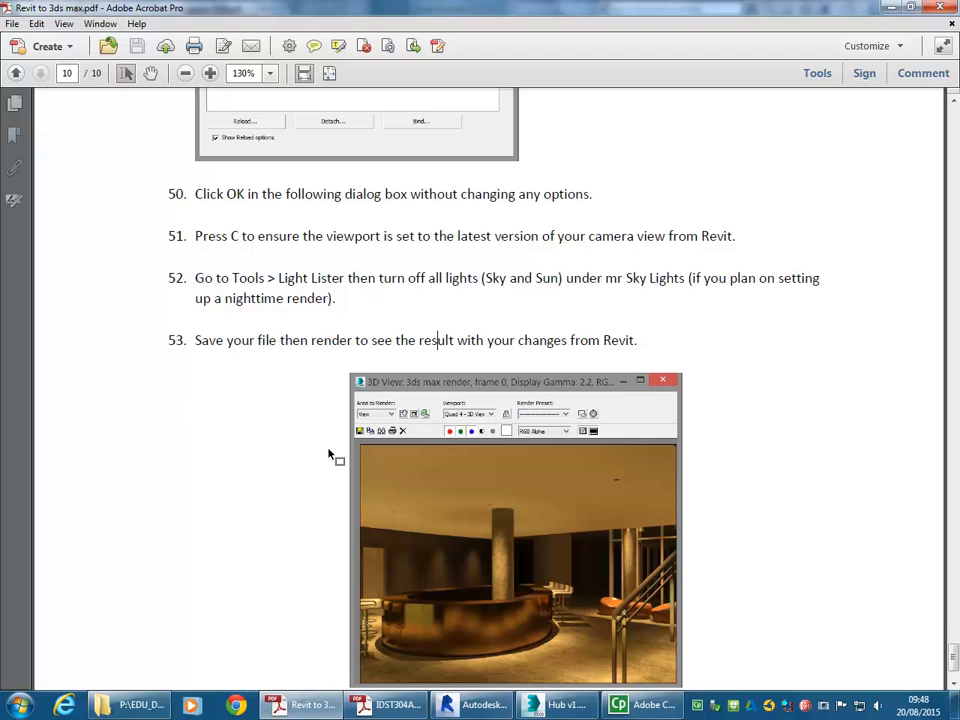
scroll(332, 452, down, 1)
scroll(177, 413, down, 1)
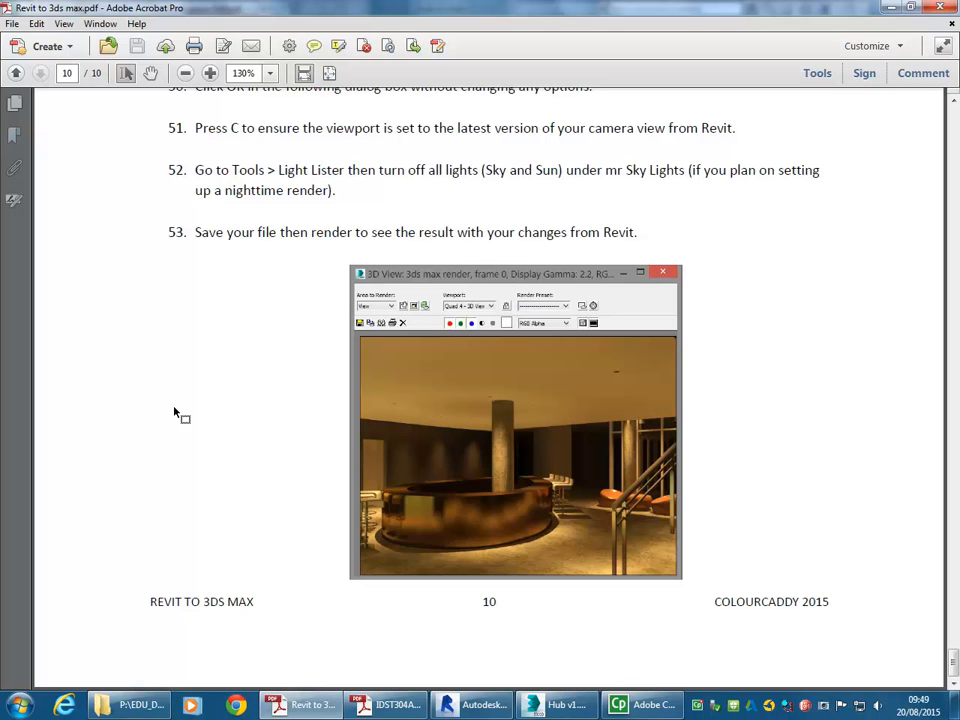
click(639, 232)
drag(166, 232, 654, 230)
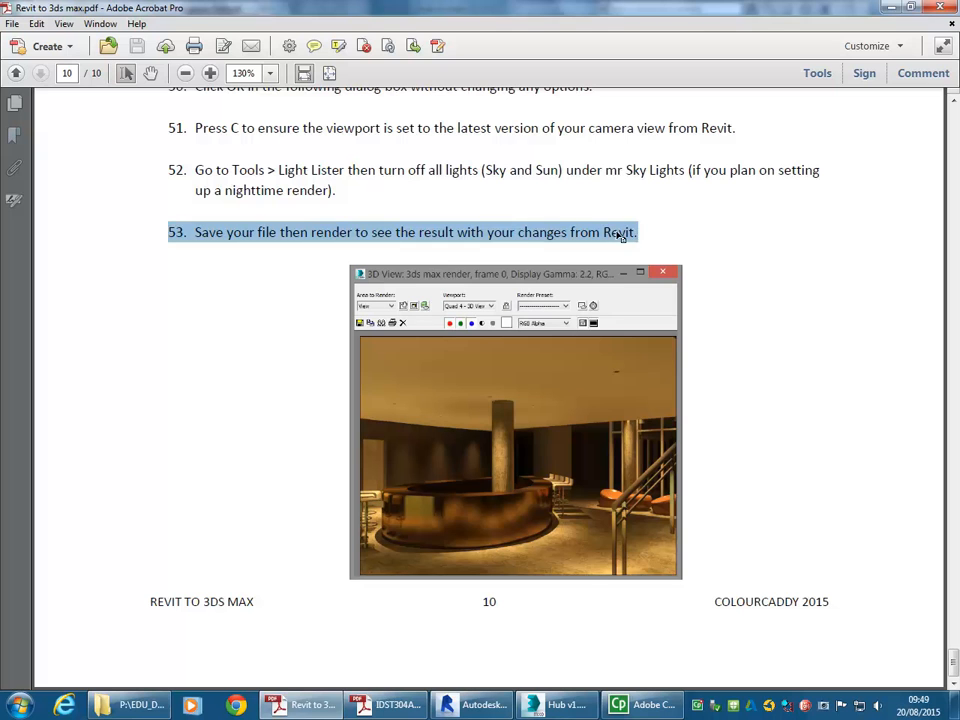
click(640, 232)
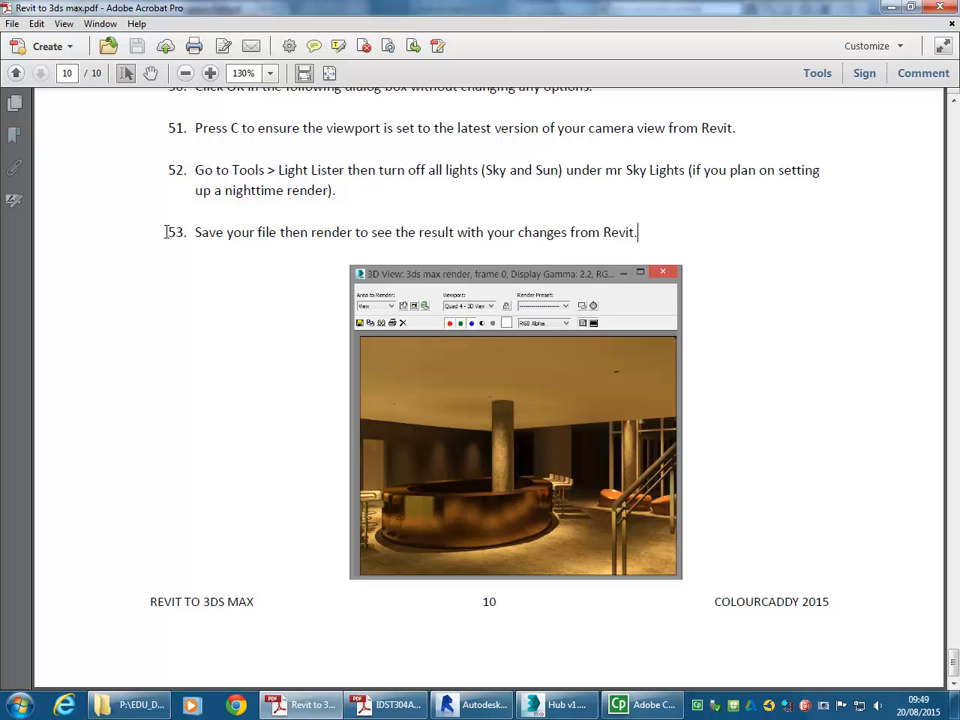
click(891, 8)
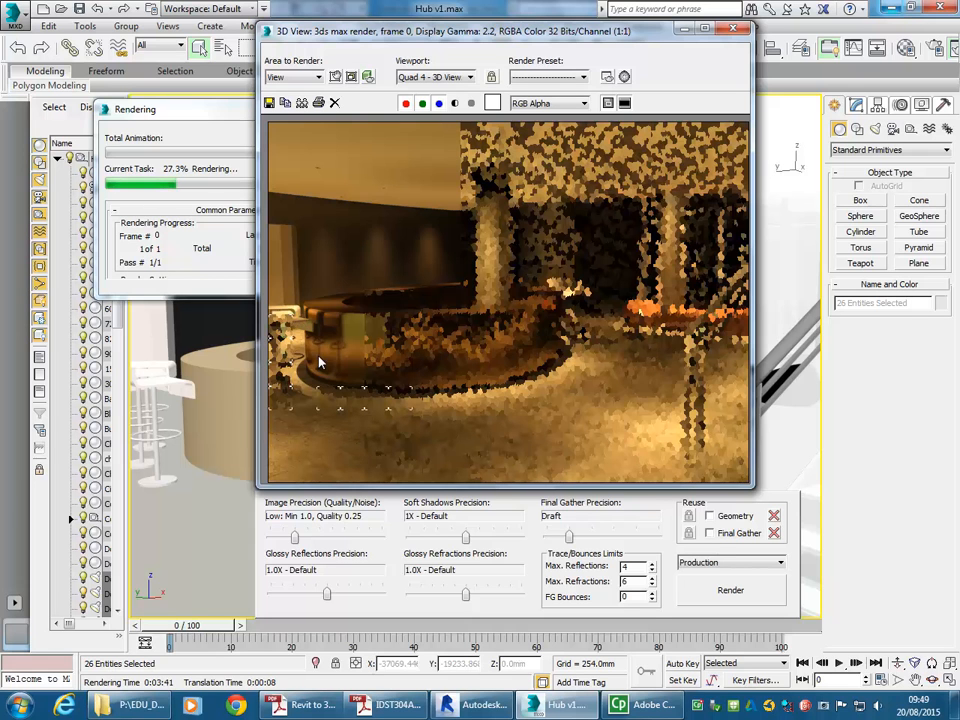
- Examine the bar stools and their reflections in the counter in the running render, and compare it with the PDF guide's sample image
scroll(320, 362, up, 1)
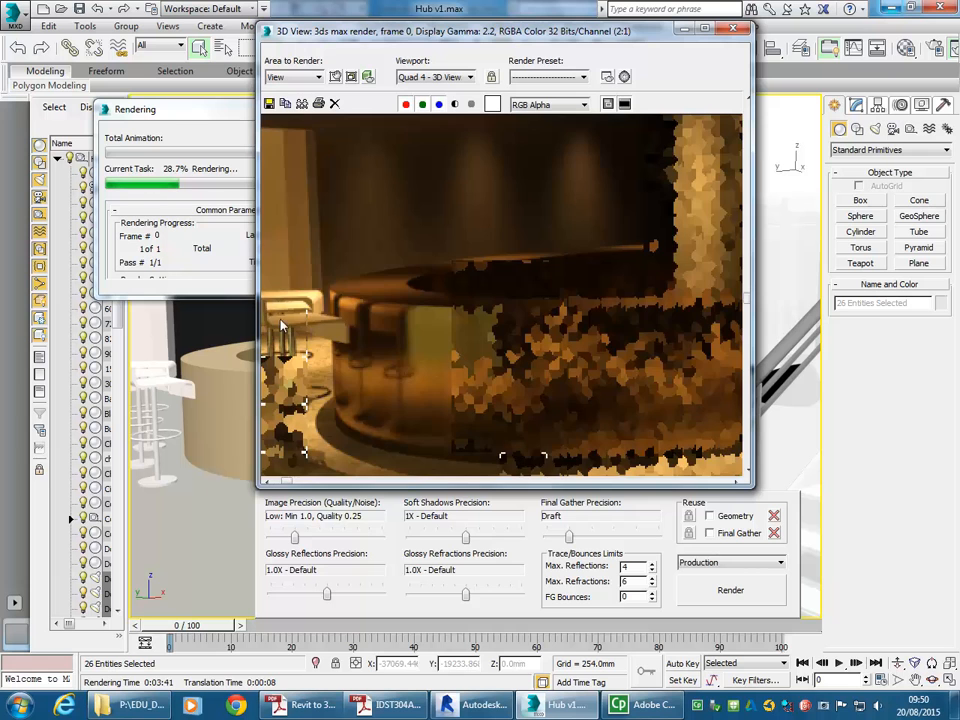
scroll(280, 325, up, 1)
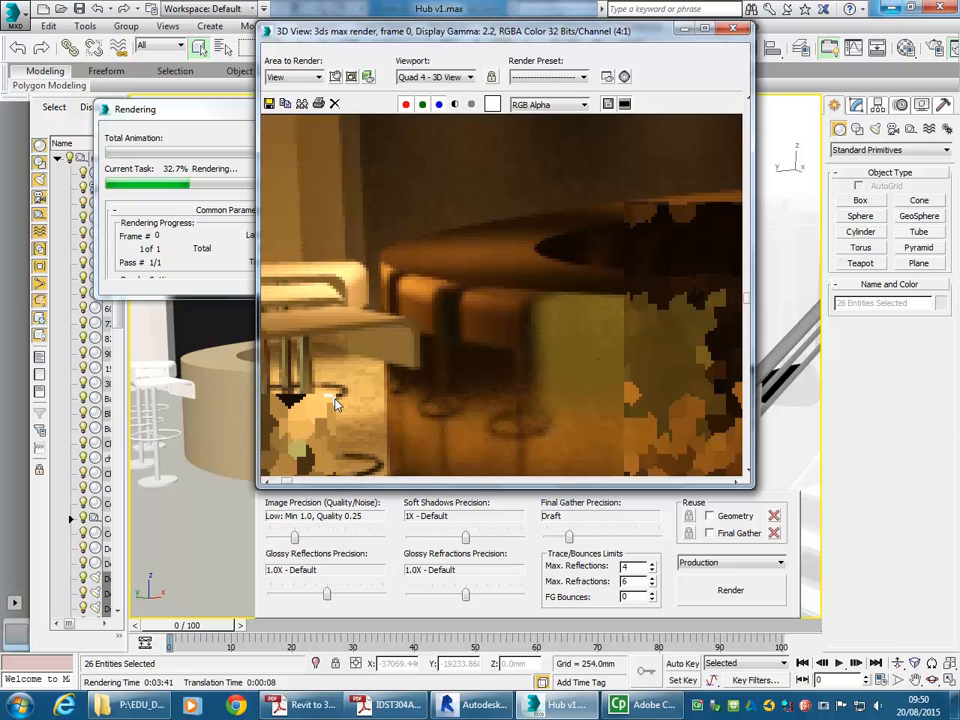
scroll(366, 330, down, 2)
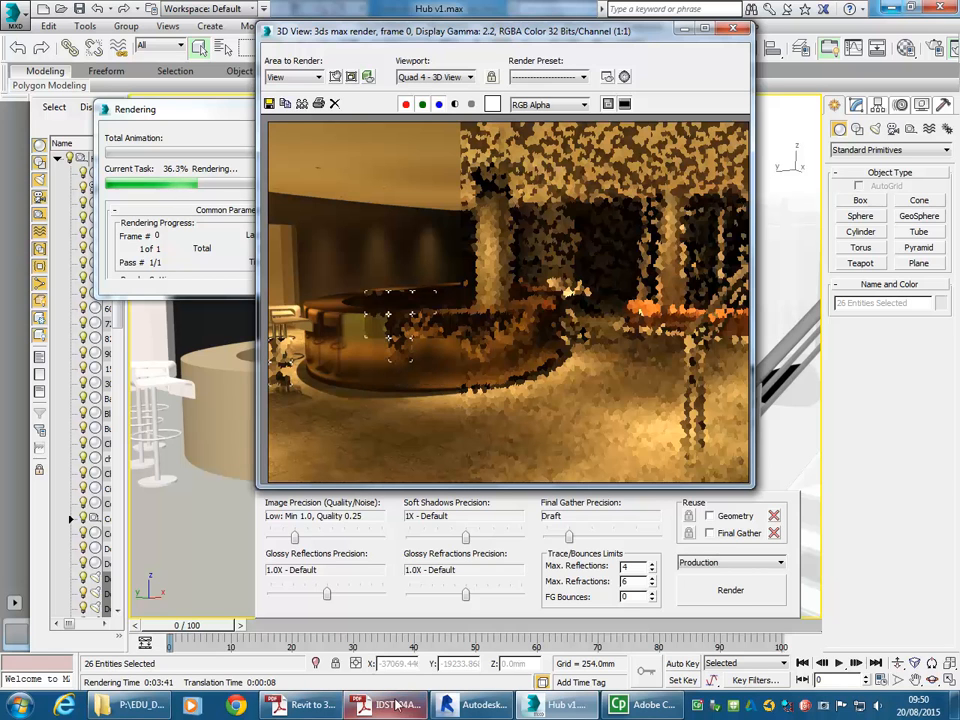
click(305, 704)
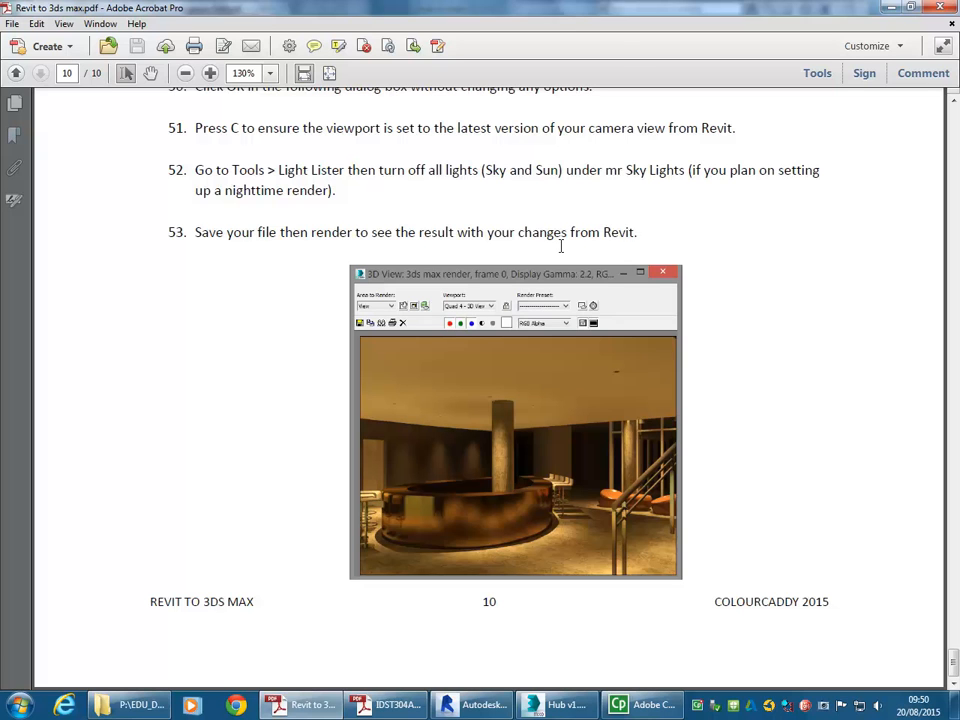
click(893, 8)
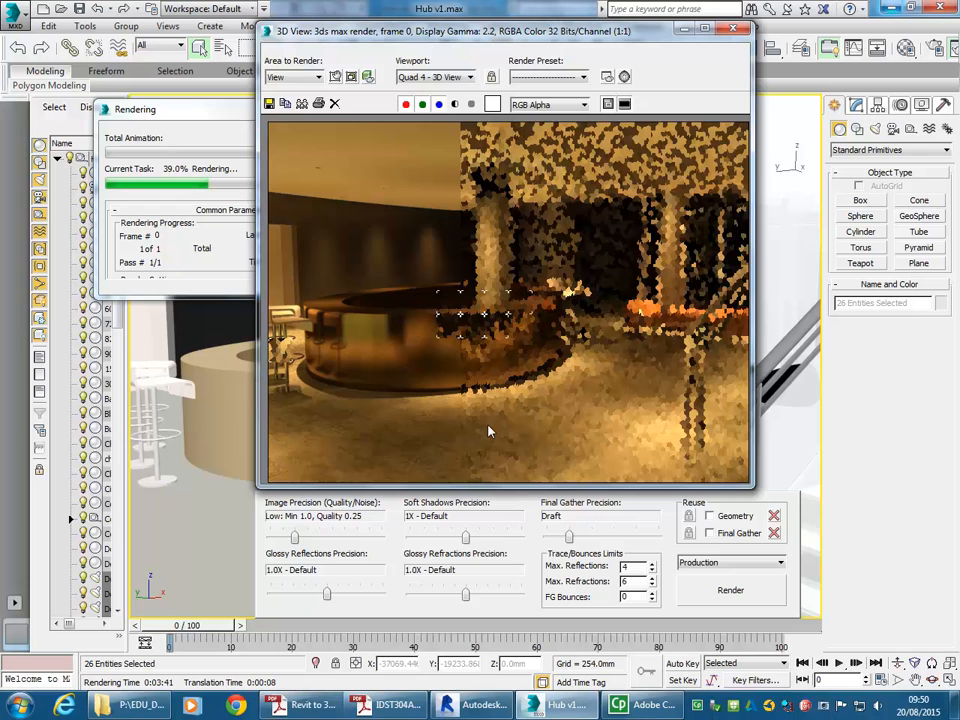